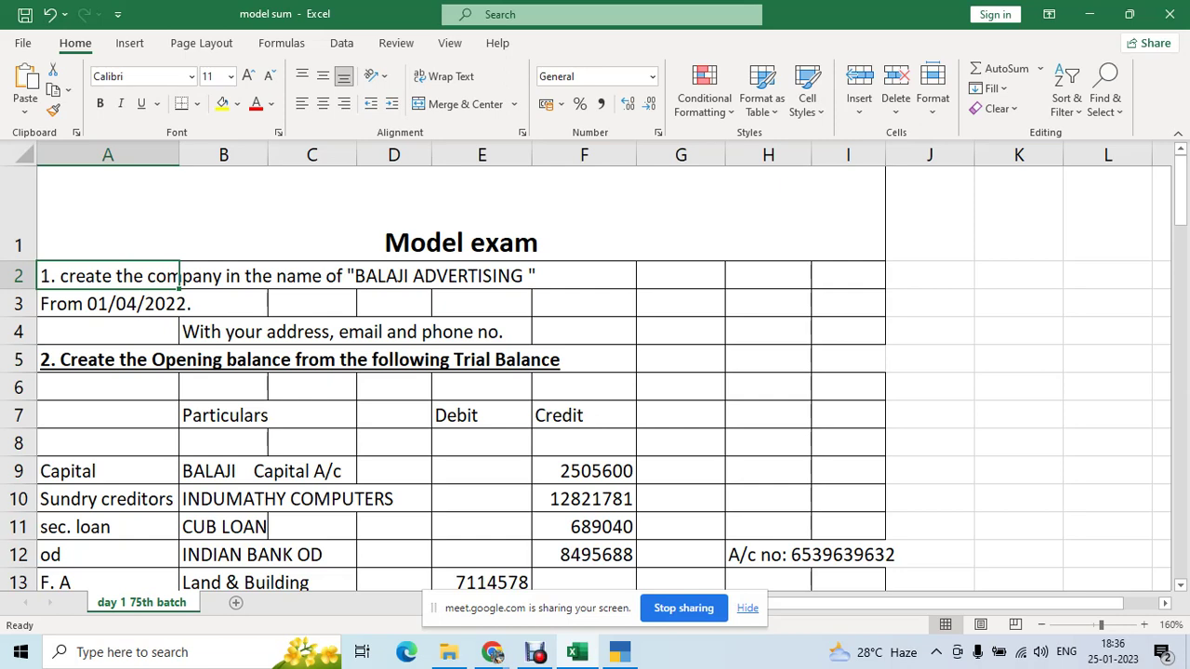
# - Review the opening-balance task and the invoice table's taxable values and amounts received in Excel
pyautogui.scroll(-1, 595, 372)
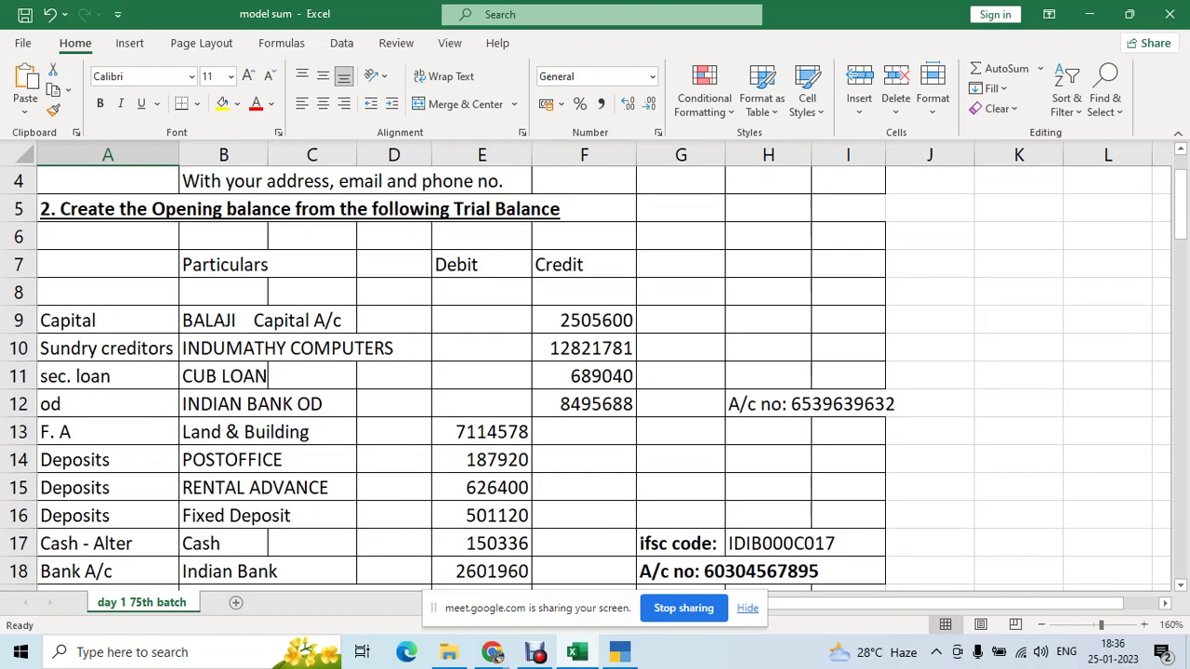
pyautogui.click(177, 212)
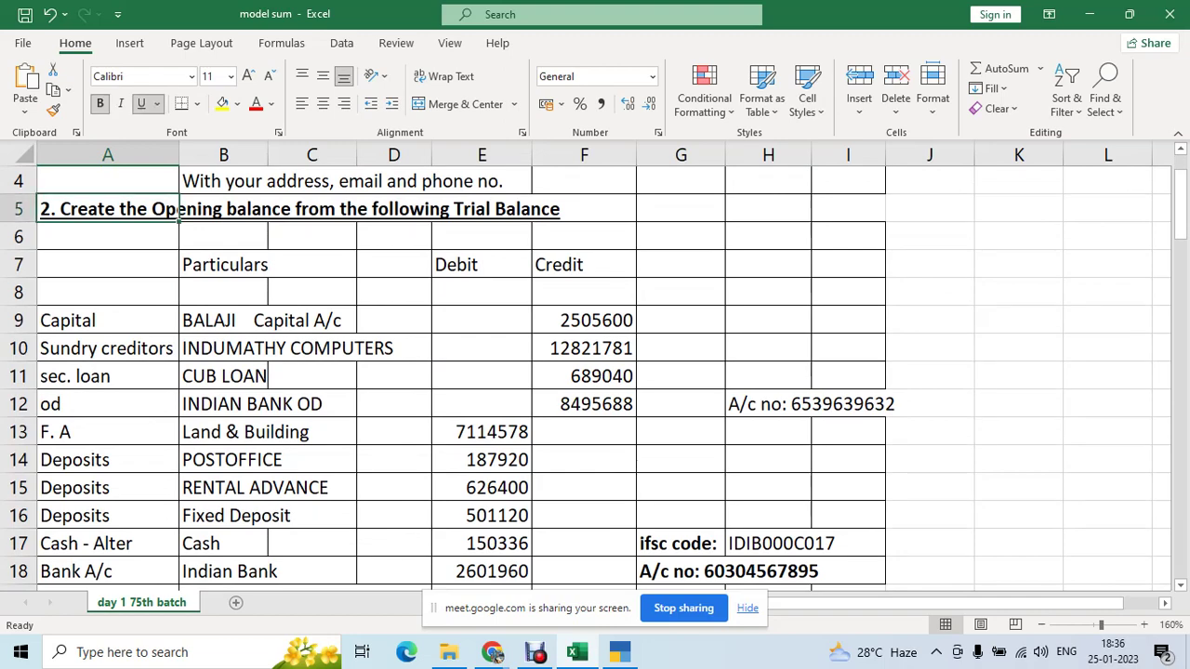
pyautogui.scroll(-7, 595, 372)
pyautogui.scroll(-3, 595, 371)
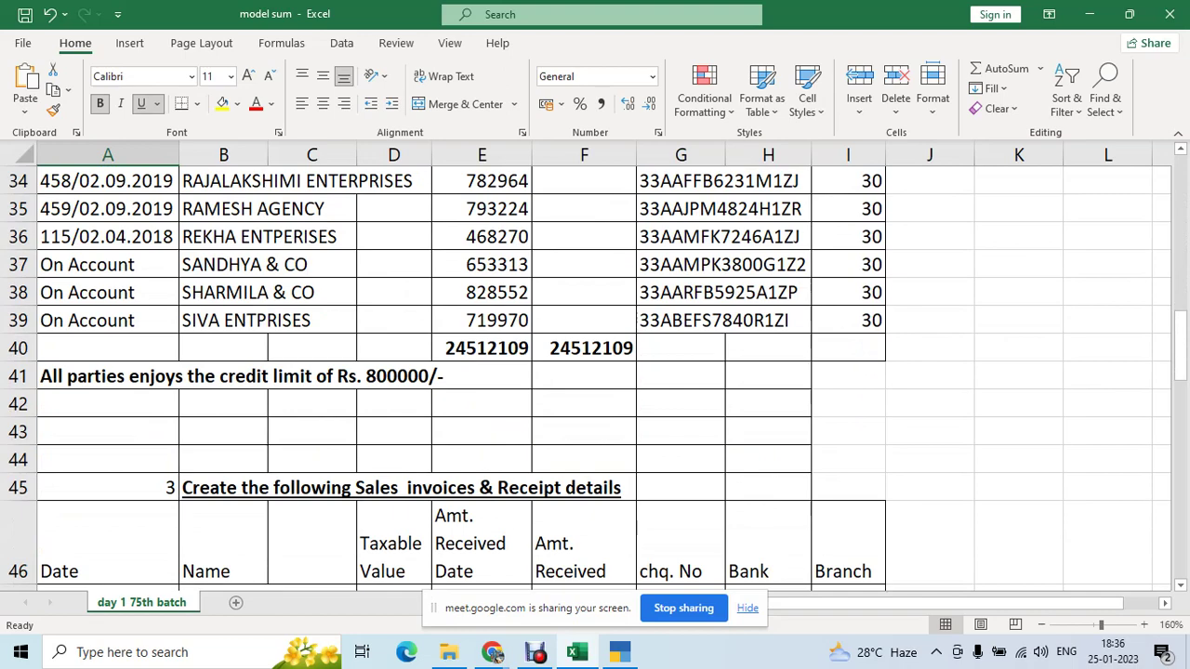
pyautogui.scroll(-4, 595, 372)
pyautogui.scroll(1, 595, 372)
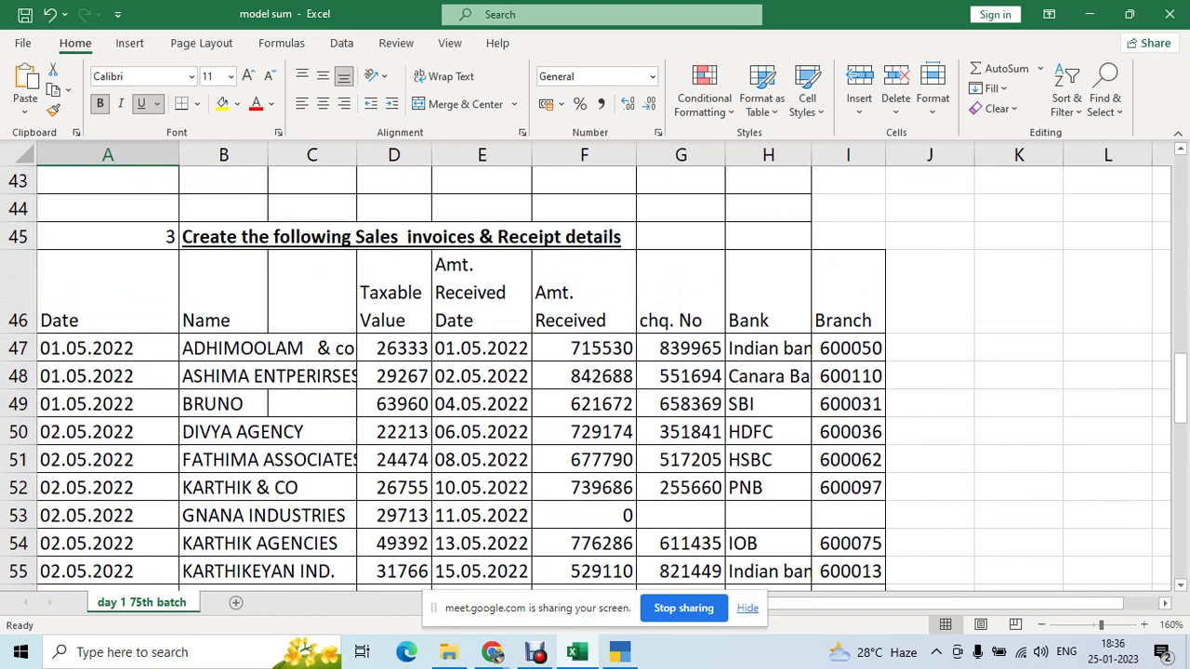
pyautogui.click(223, 292)
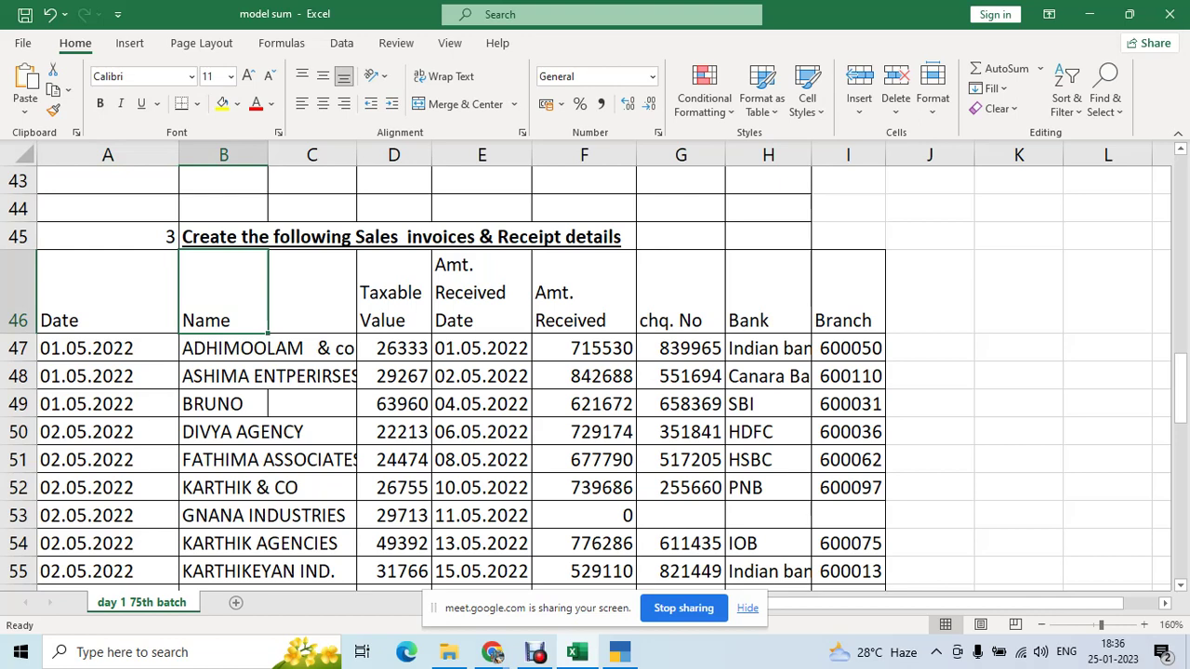
pyautogui.press('Down')
pyautogui.press('Right')
pyautogui.press('Right')
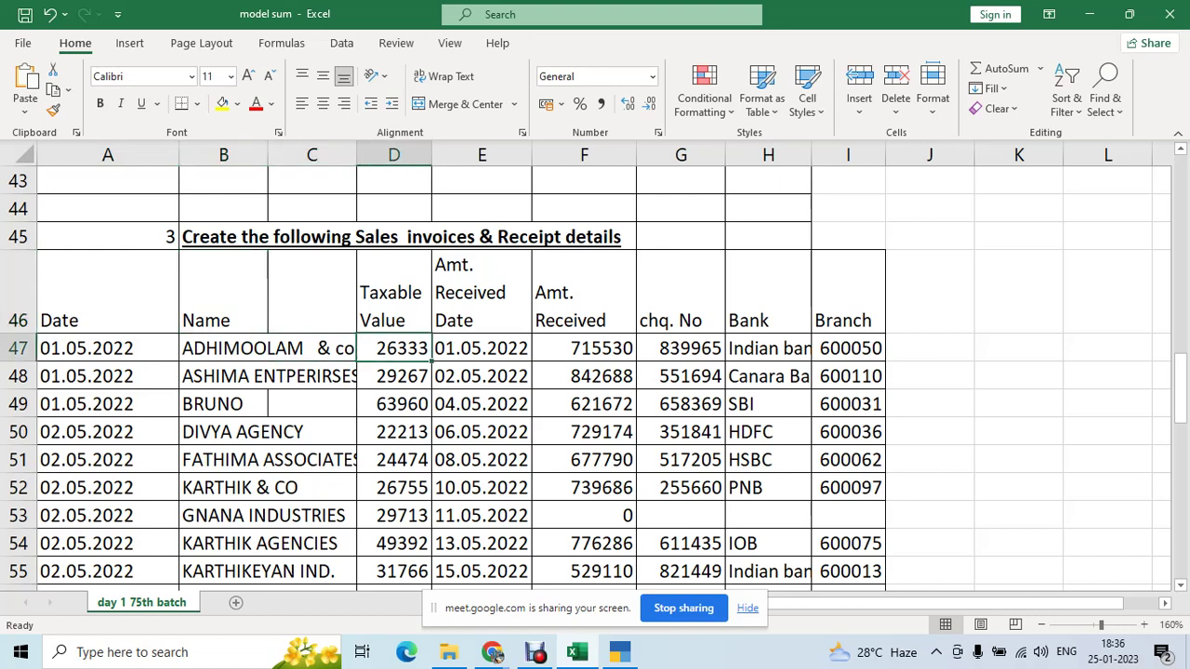
pyautogui.press('Right')
pyautogui.press('Right')
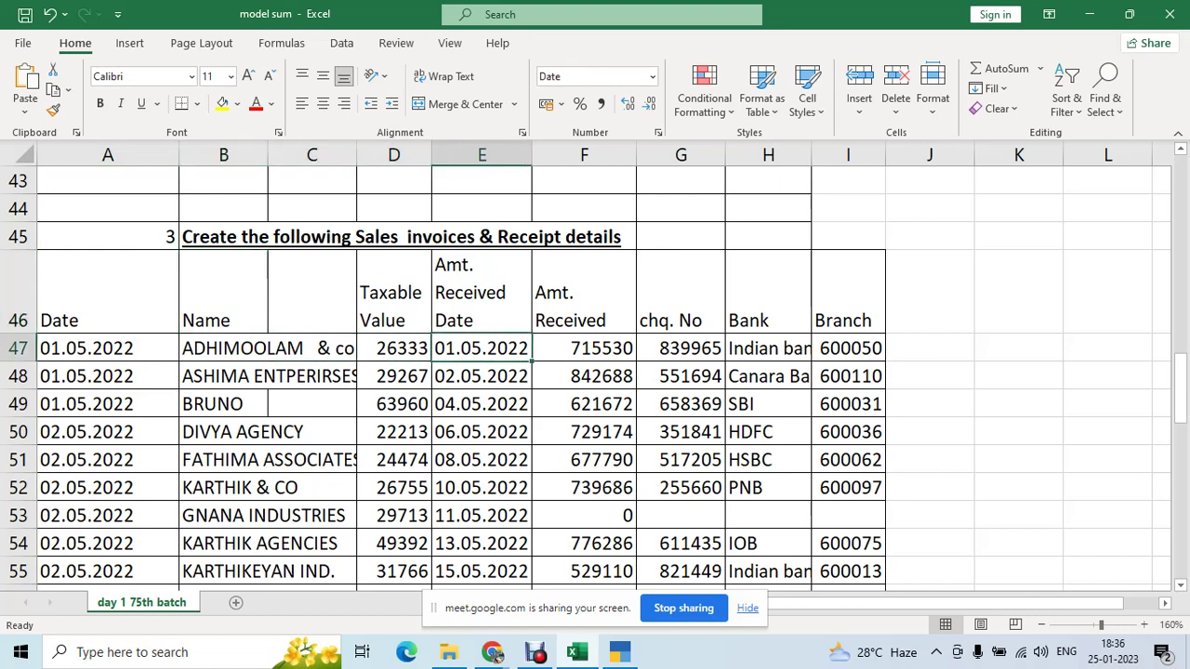
pyautogui.hotkey('ctrl', 'Down')
# - Locate the Create Company step and its status cell in the task sheet
pyautogui.scroll(-5, 595, 371)
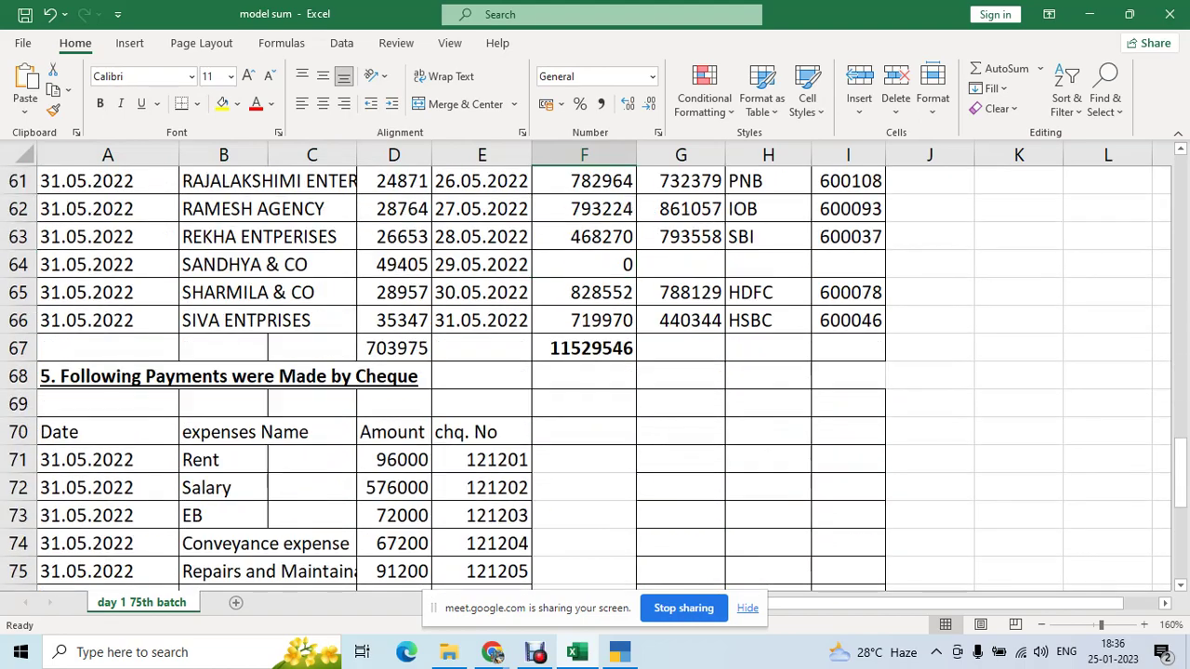
pyautogui.scroll(-6, 595, 371)
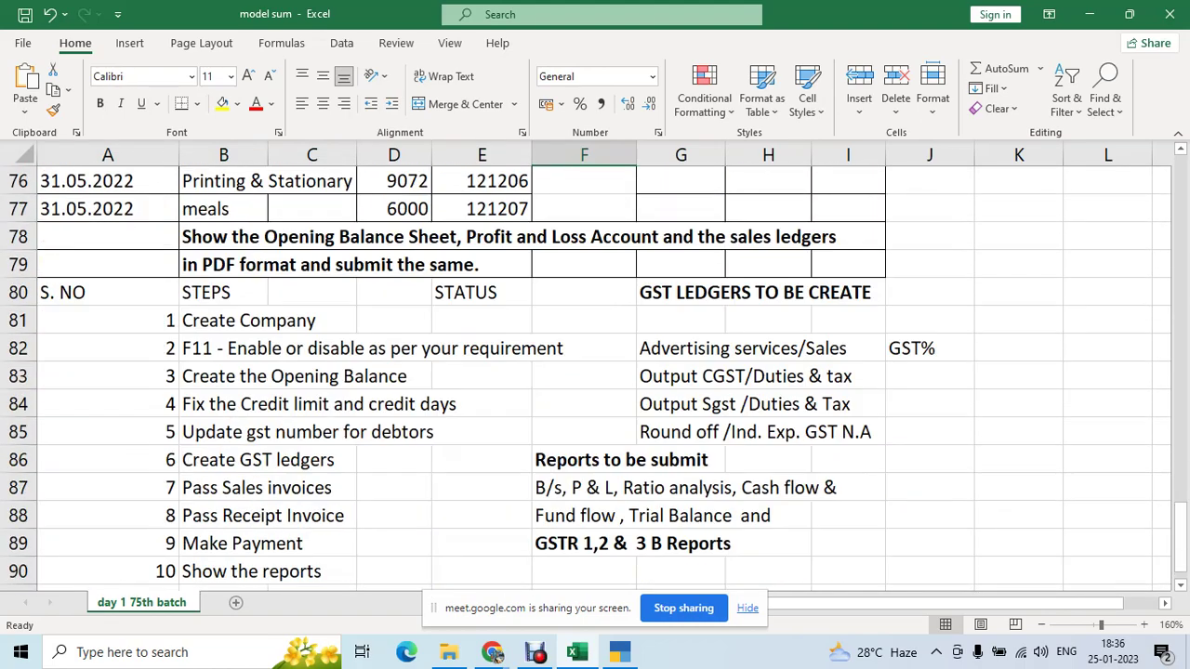
pyautogui.scroll(2, 595, 372)
pyautogui.scroll(2, 595, 372)
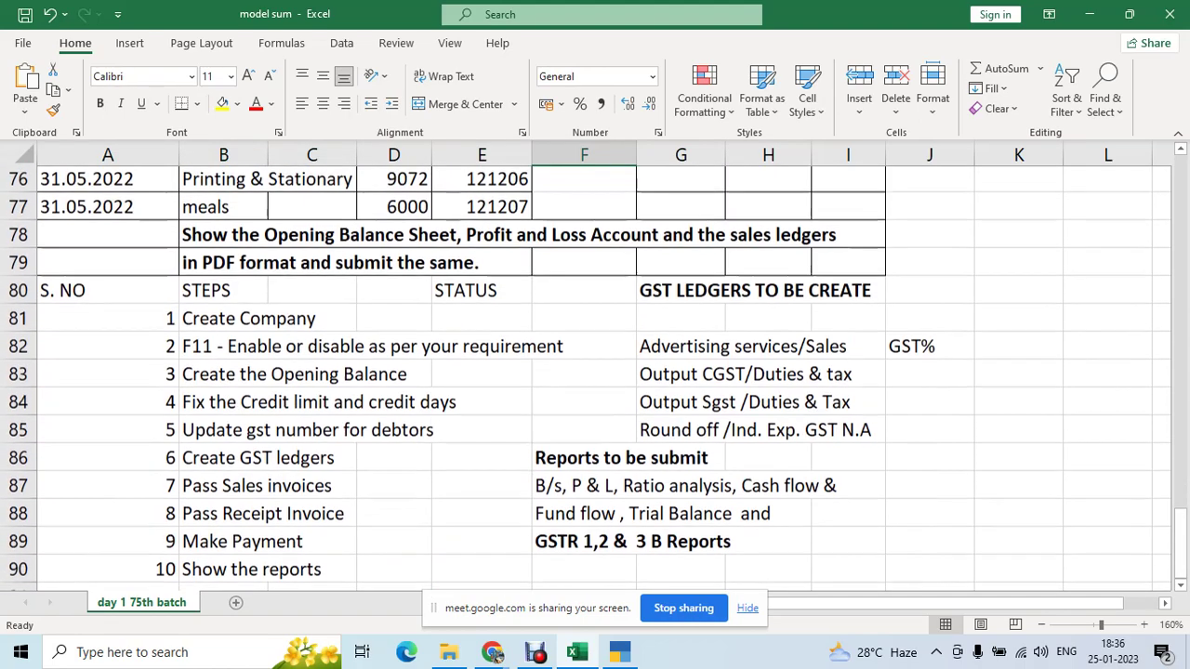
pyautogui.click(482, 320)
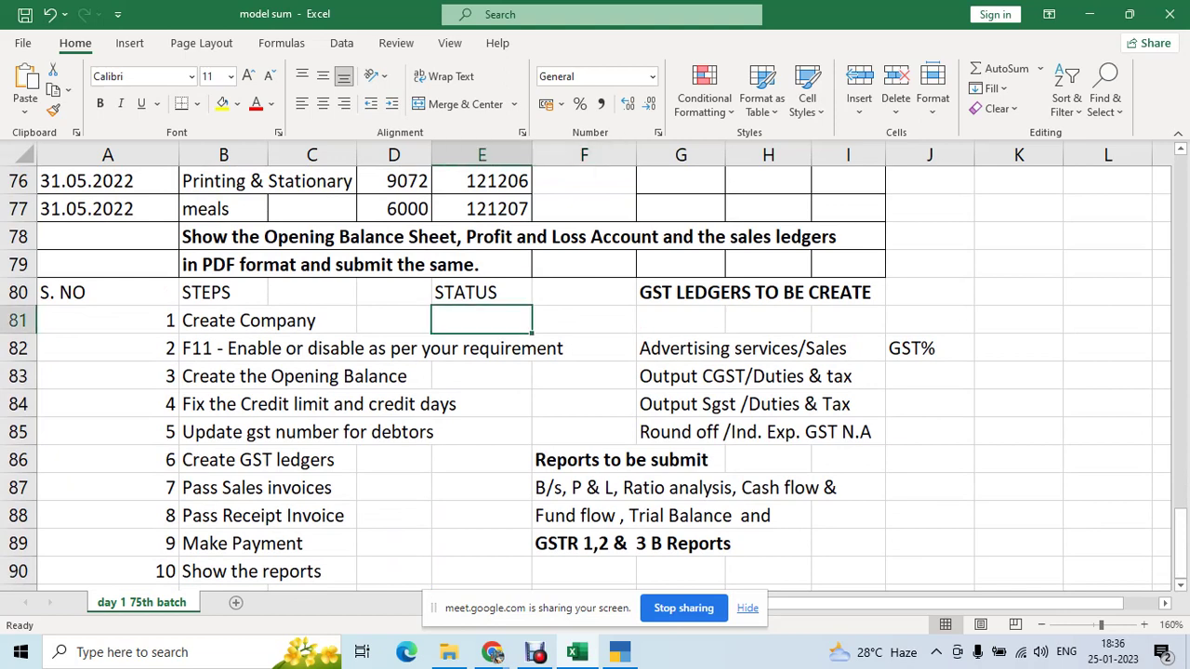
pyautogui.click(311, 320)
pyautogui.click(223, 320)
pyautogui.click(482, 319)
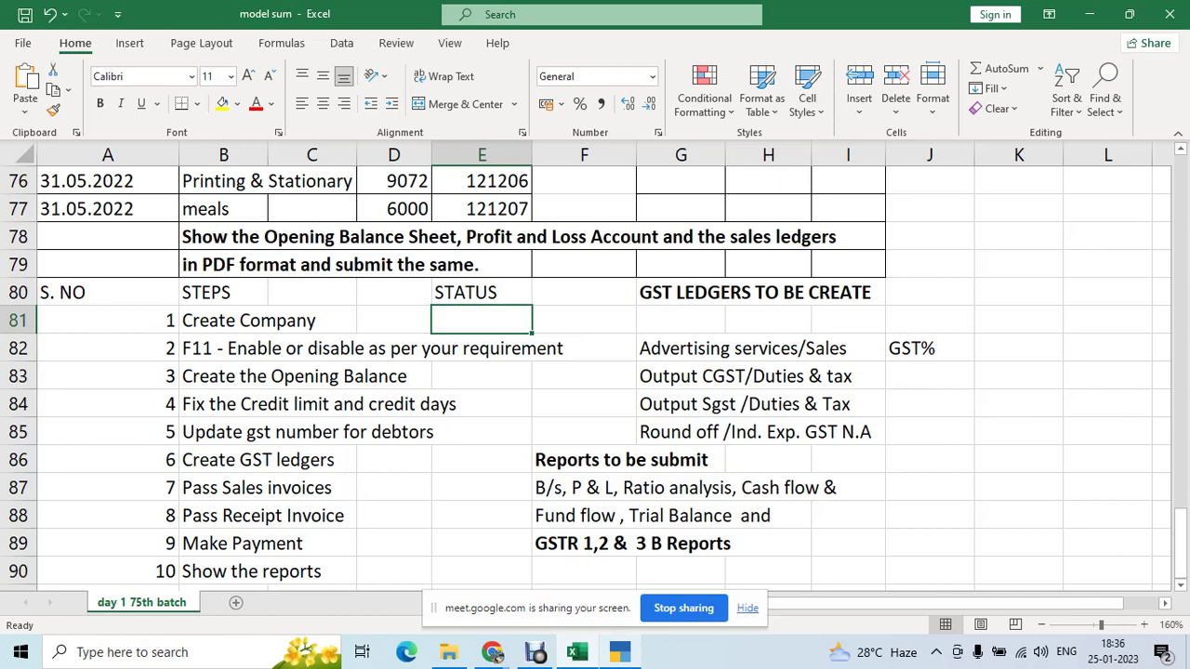
# - Shut KALYANI ENTERPRISES and JSM INTERNATIONAL P LTD. in TallyPrime
pyautogui.click(535, 652)
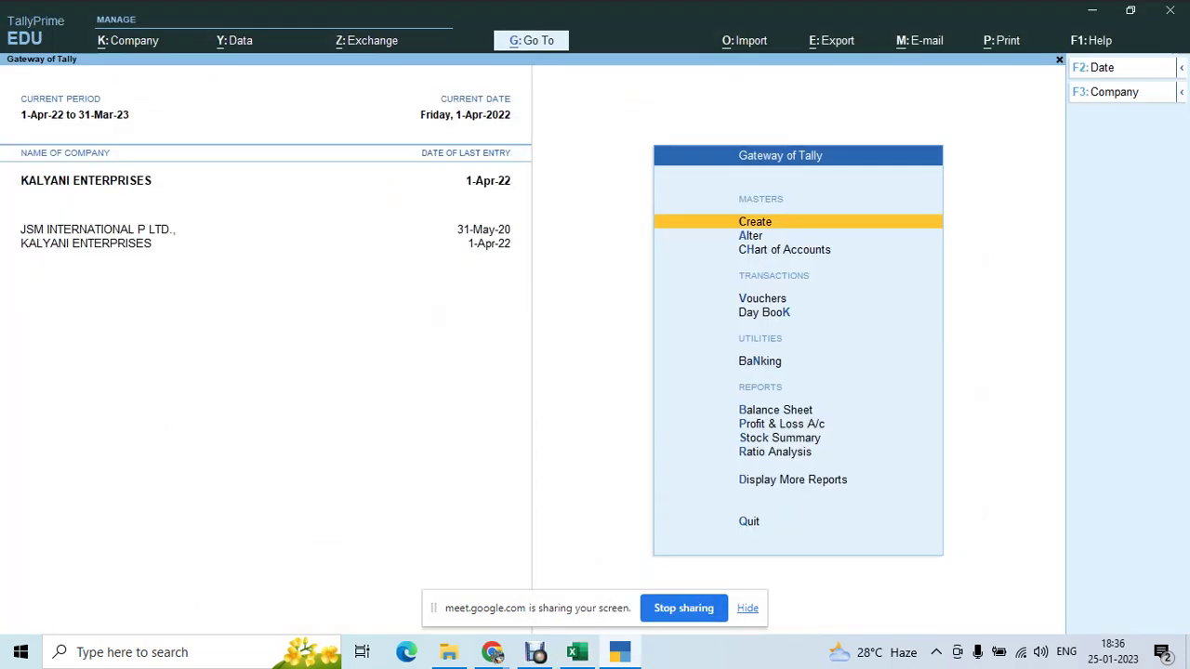
pyautogui.hotkey('alt', 'k')
pyautogui.press('h')
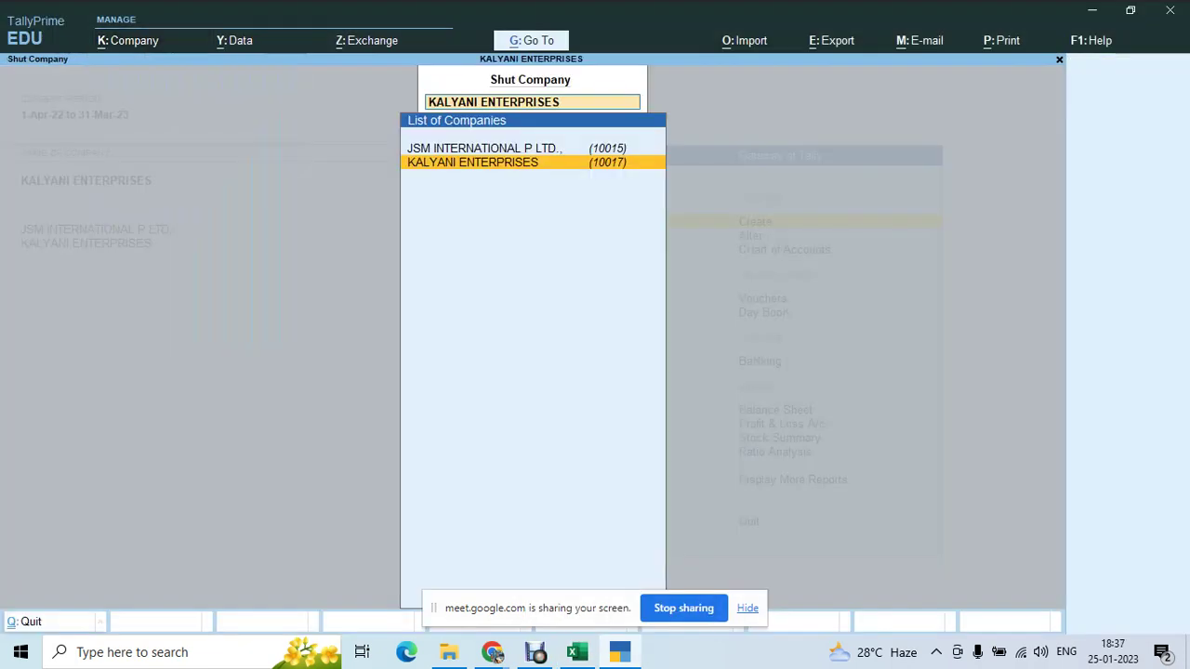
pyautogui.press('Return')
pyautogui.hotkey('alt', 'k')
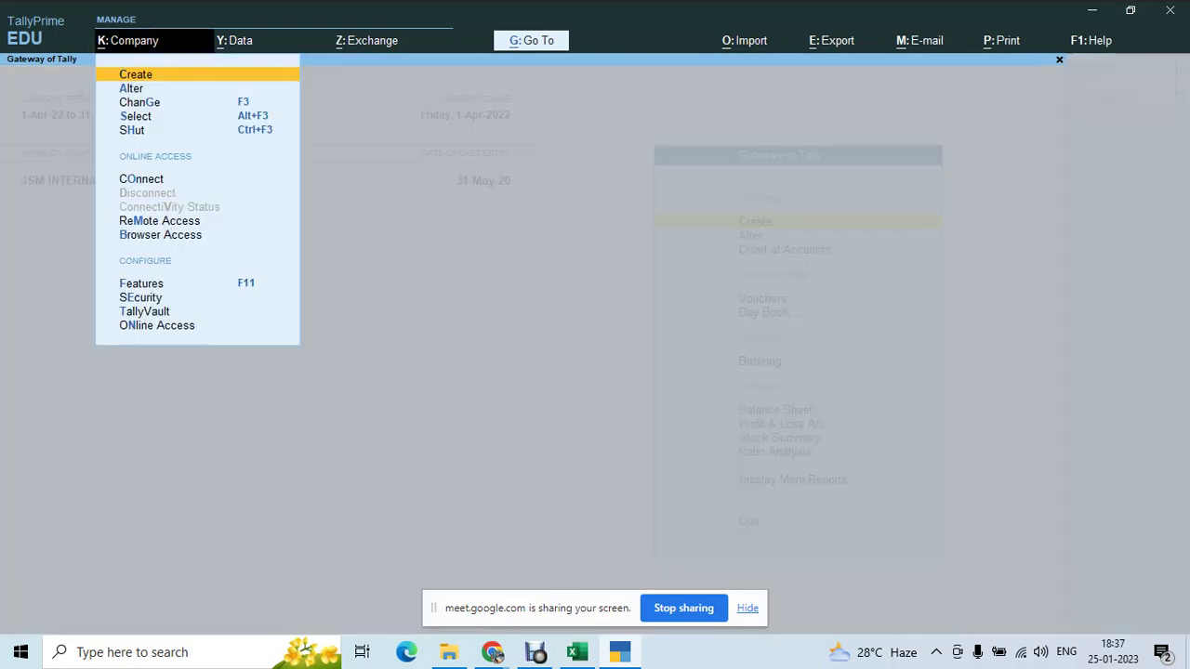
pyautogui.press('h')
pyautogui.press('Return')
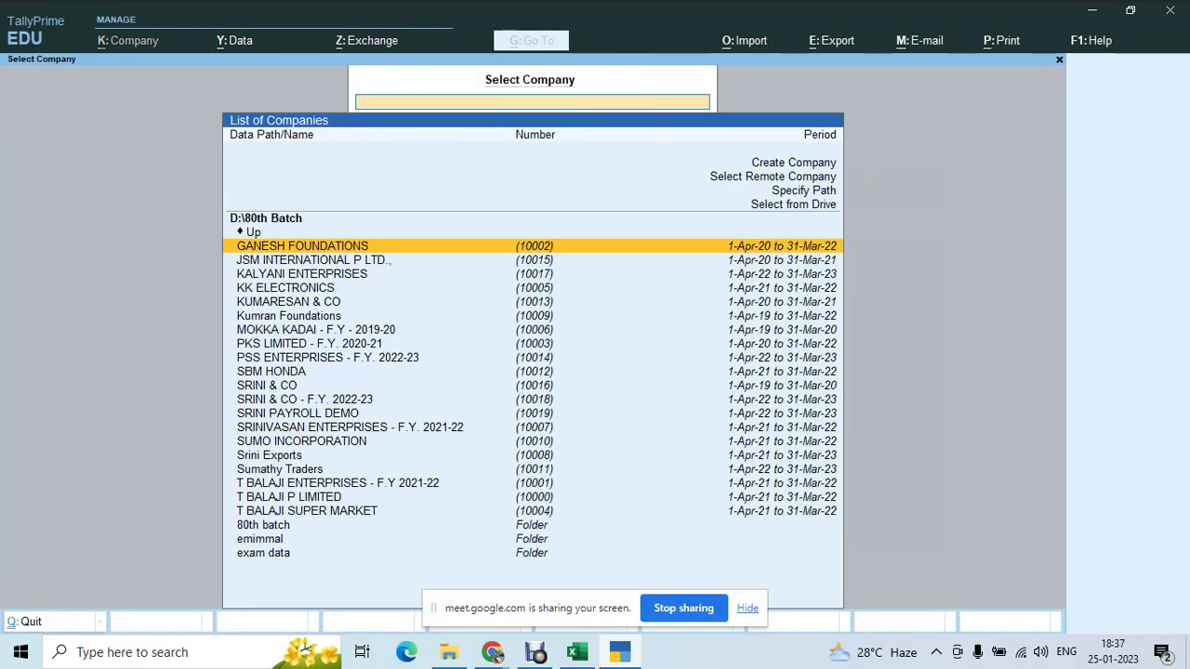
# - Start a new company named Balaji Advertising and fill in its three-line mailing address
pyautogui.press('Up')
pyautogui.press('Up')
pyautogui.press('Up')
pyautogui.press('Up')
pyautogui.press('Up')
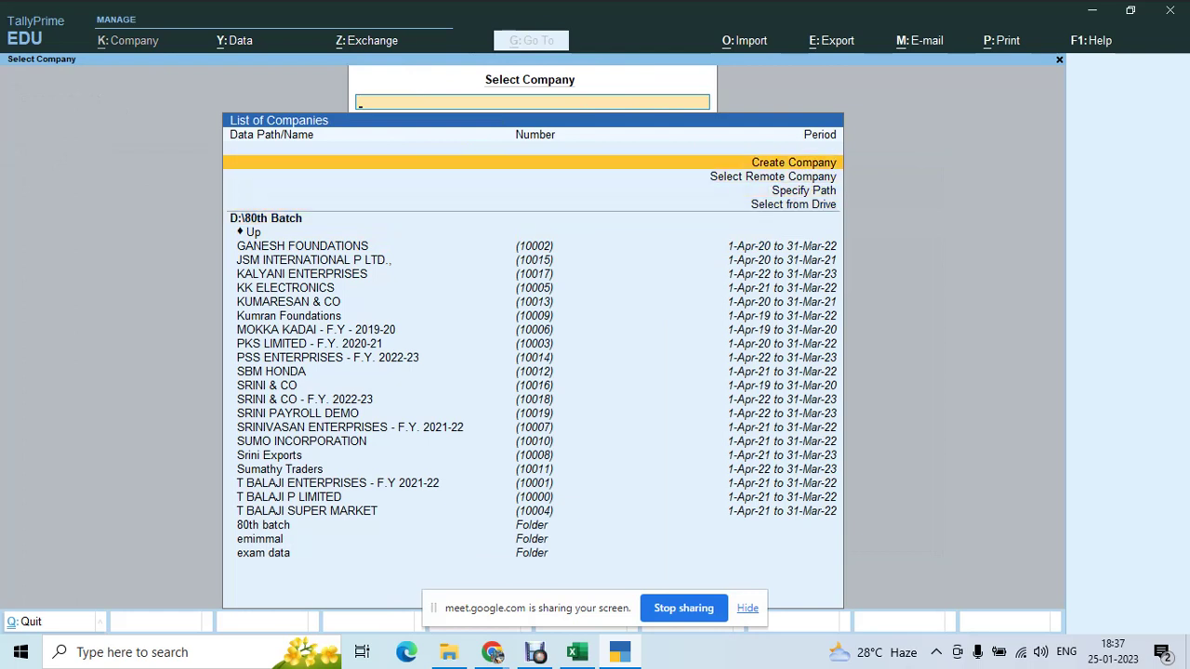
pyautogui.press('Return')
pyautogui.write('Balaji Ad')
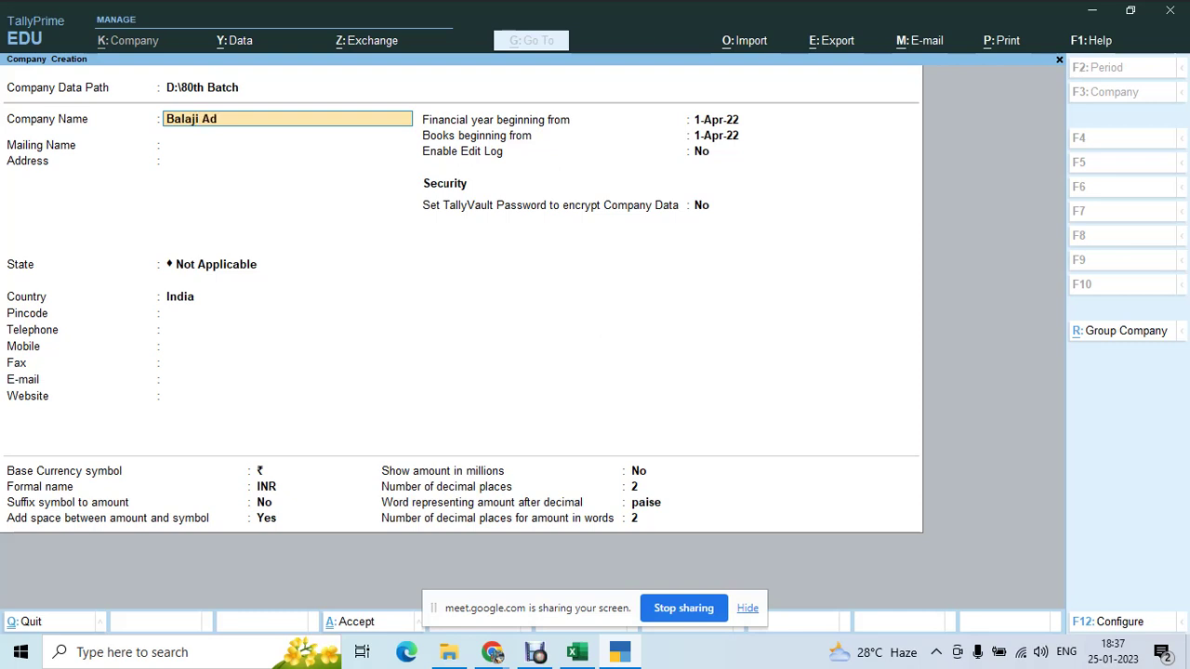
pyautogui.write('vertising')
pyautogui.press('Return')
pyautogui.press('Return')
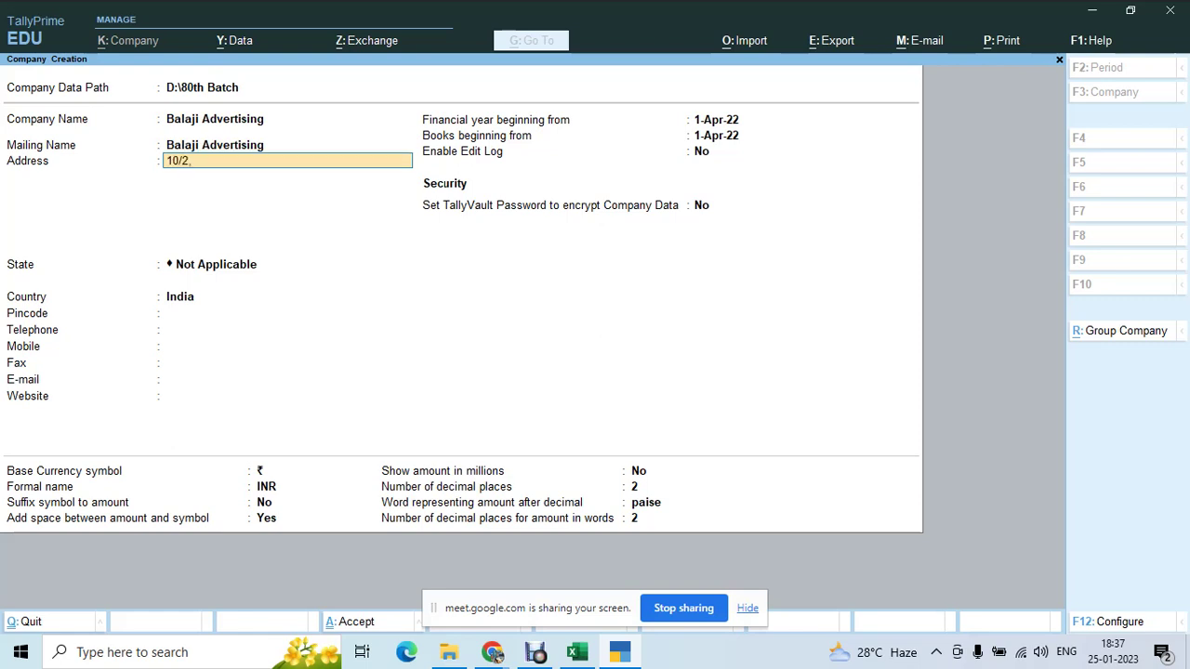
pyautogui.press('Return')
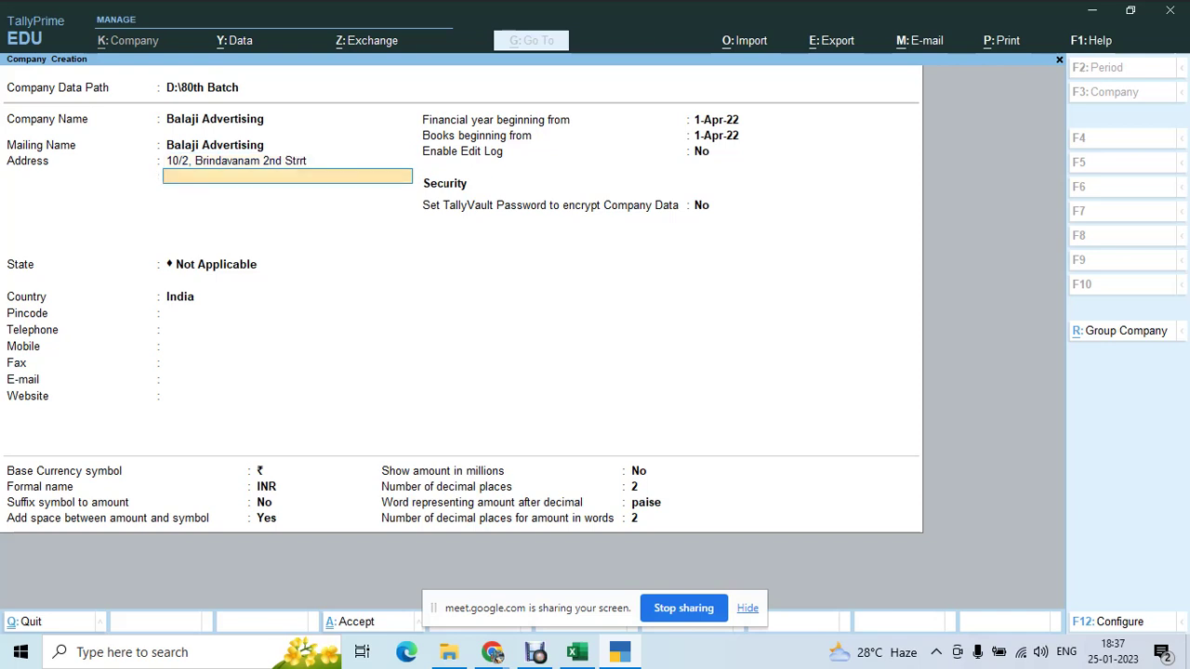
pyautogui.write('Chetpet')
pyautogui.press('Return')
pyautogui.write('Chennai')
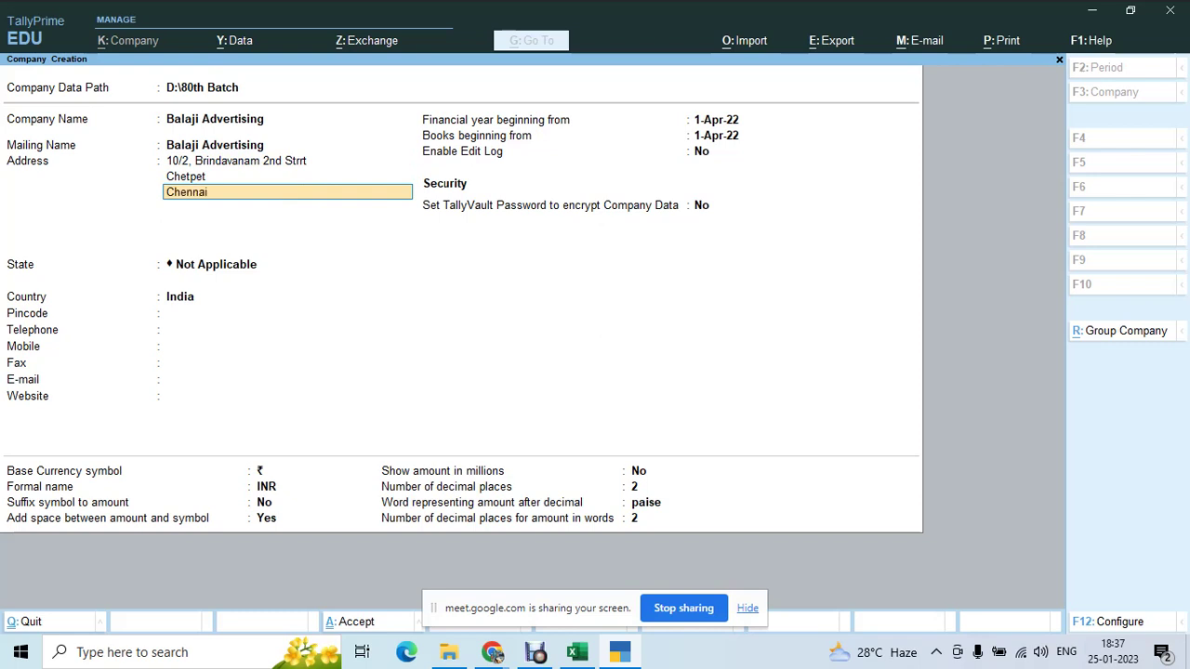
pyautogui.write(' - 600031')
# - Set the company's state to Tamil Nadu and enter its pincode
pyautogui.press('Return')
pyautogui.press('Return')
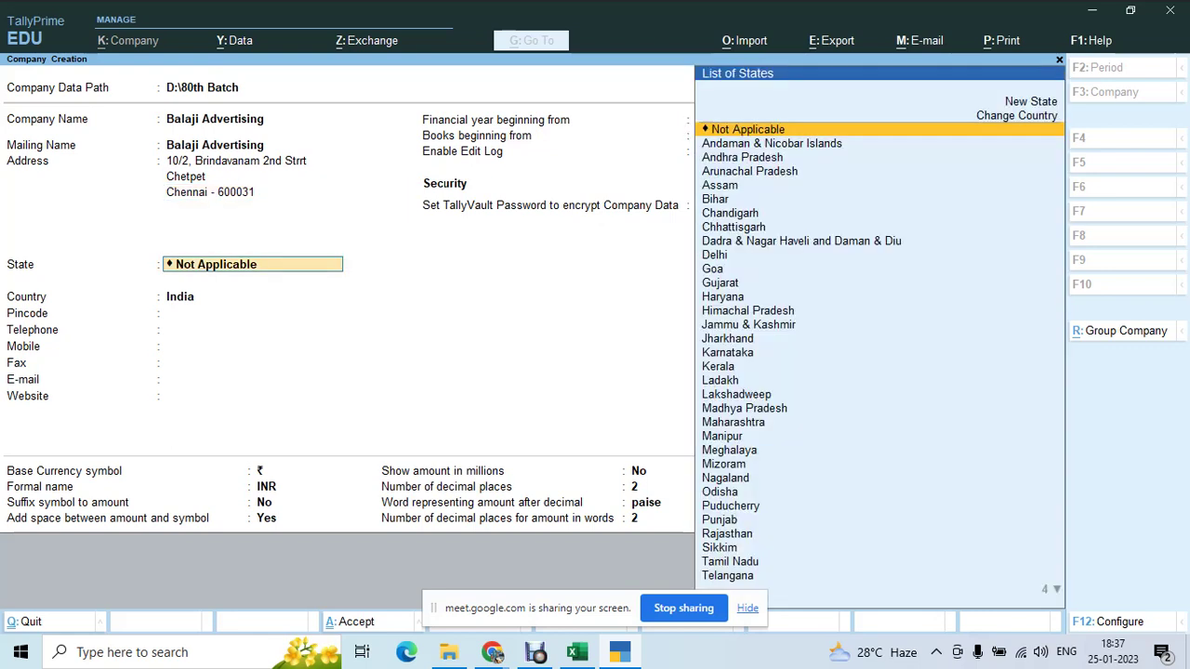
pyautogui.write('Ta')
pyautogui.press('Return')
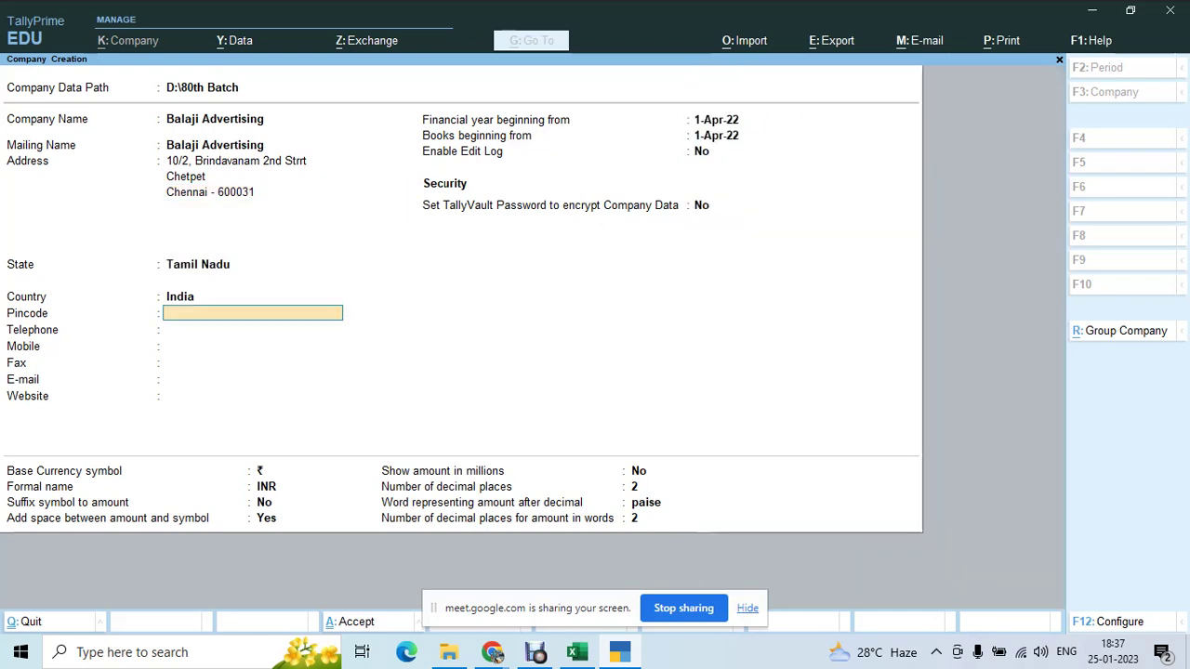
pyautogui.write('600 031')
# - Enter the company's telephone, mobile number and e-mail, then proceed to the Accept prompt
pyautogui.press('Return')
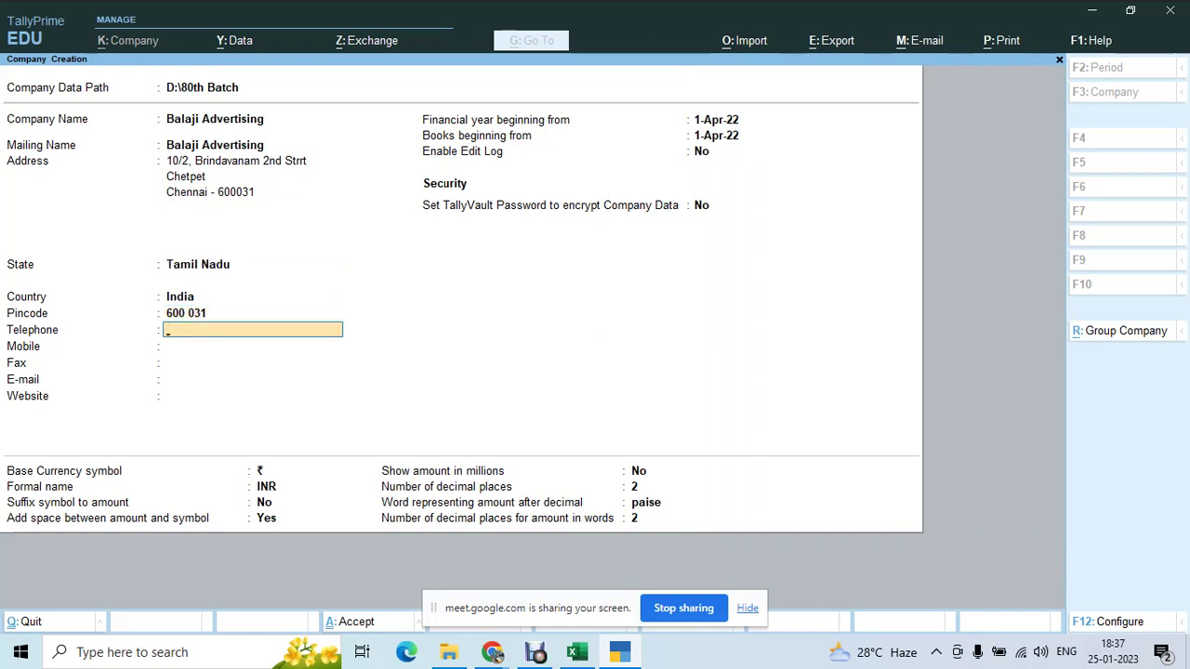
pyautogui.press('Return')
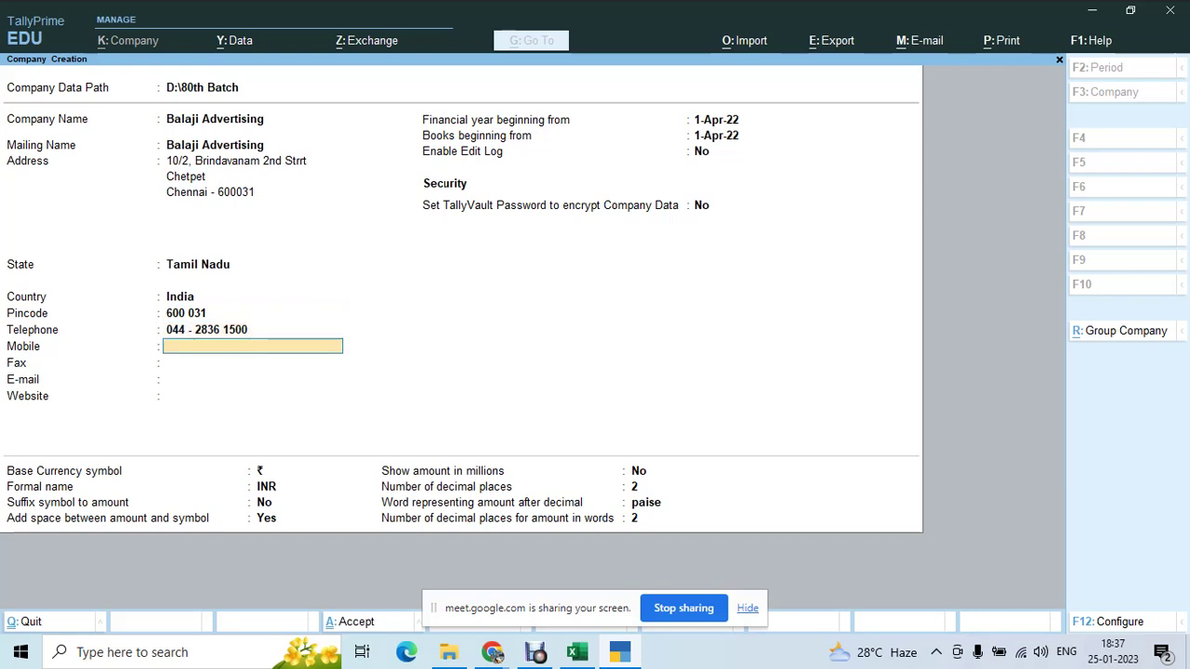
pyautogui.press('Return')
pyautogui.press('Return')
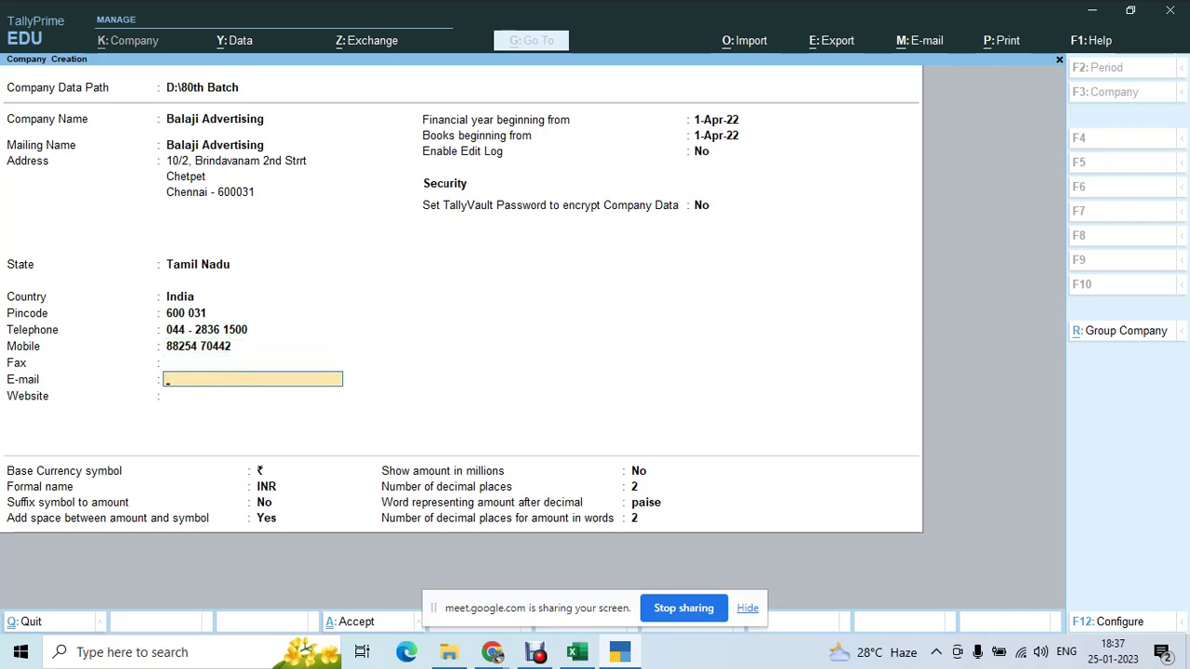
pyautogui.press('Return')
pyautogui.press('Return')
pyautogui.press('Return')
pyautogui.press('Return')
pyautogui.press('Return')
pyautogui.press('Return')
pyautogui.press('Return')
pyautogui.press('Return')
pyautogui.press('Return')
pyautogui.press('Return')
pyautogui.press('Return')
pyautogui.press('Return')
pyautogui.press('Return')
pyautogui.press('Return')
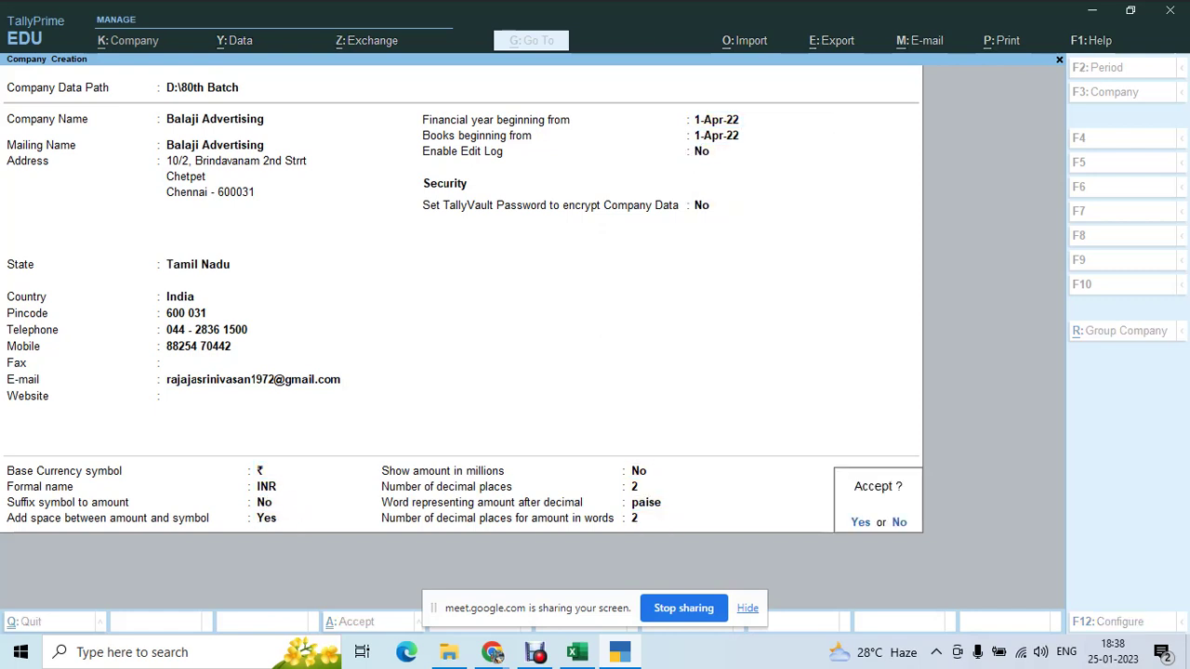
pyautogui.press('Return')
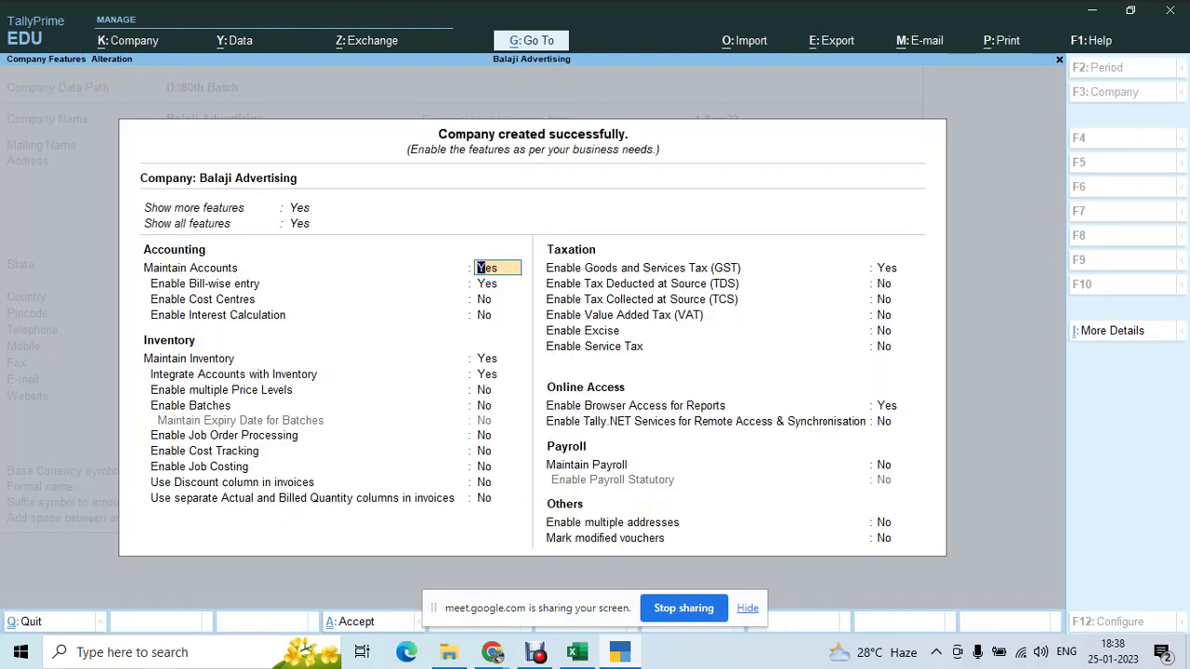
# - Set Integrate Accounts with Inventory to No and keep GST enabled to reach GST Details
pyautogui.press('Return')
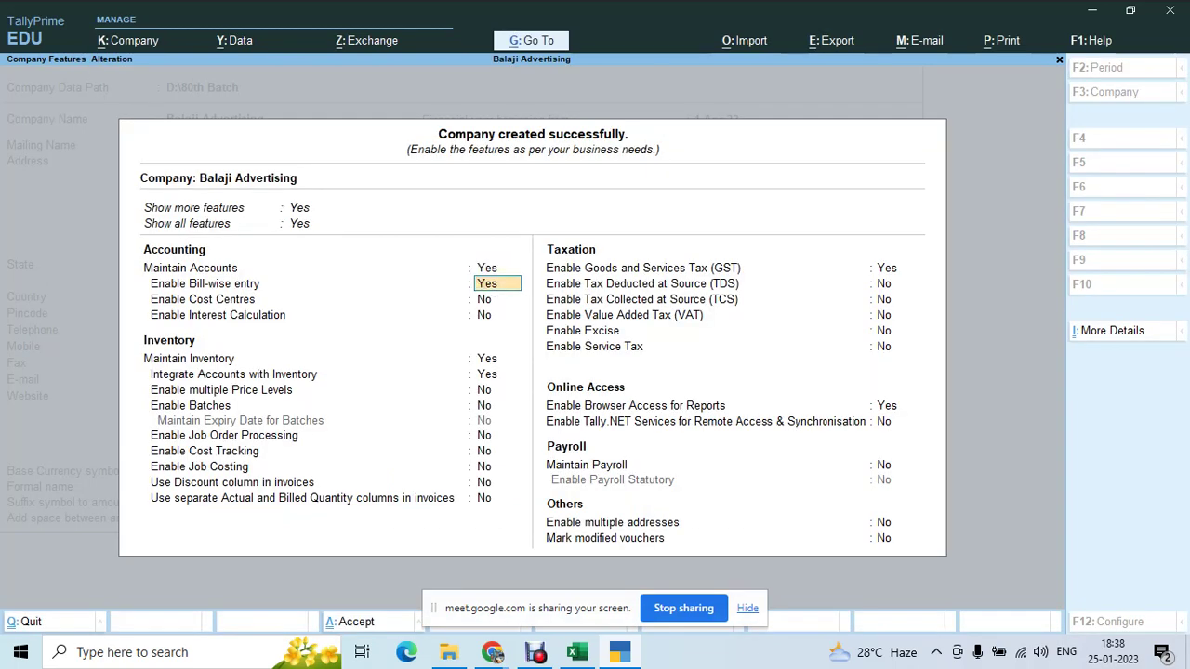
pyautogui.press('Down')
pyautogui.press('Down')
pyautogui.press('Down')
pyautogui.press('Down')
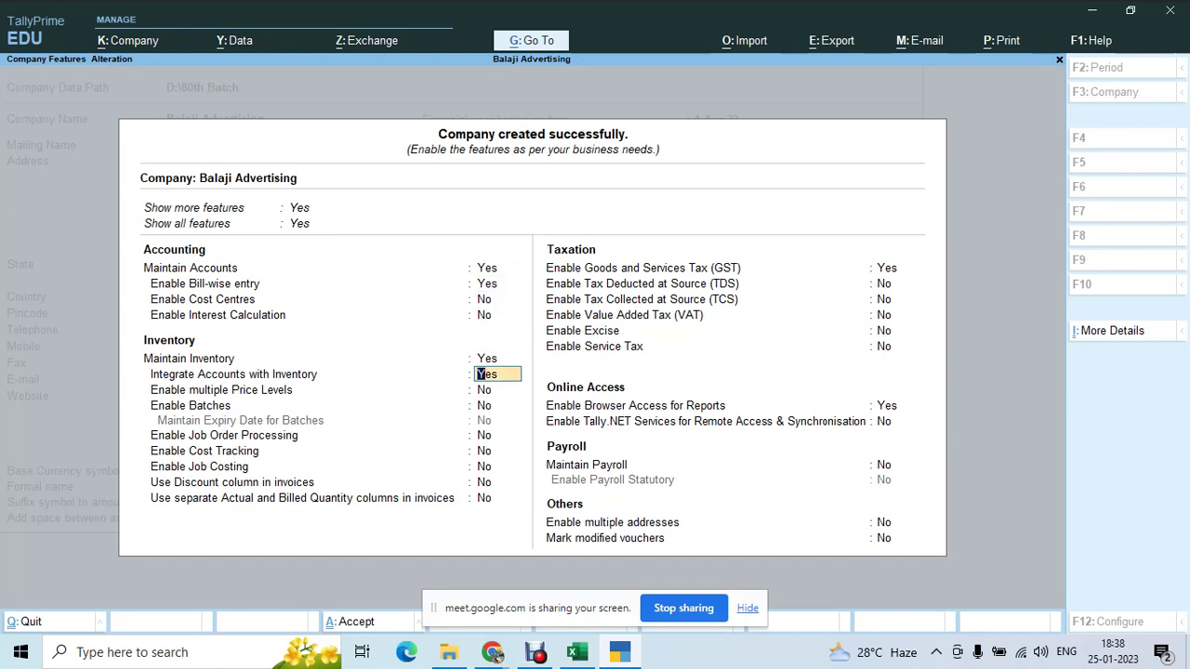
pyautogui.write('n')
pyautogui.press('Return')
pyautogui.press('Return')
pyautogui.press('Return')
pyautogui.press('Return')
pyautogui.press('Return')
pyautogui.press('Return')
pyautogui.press('Return')
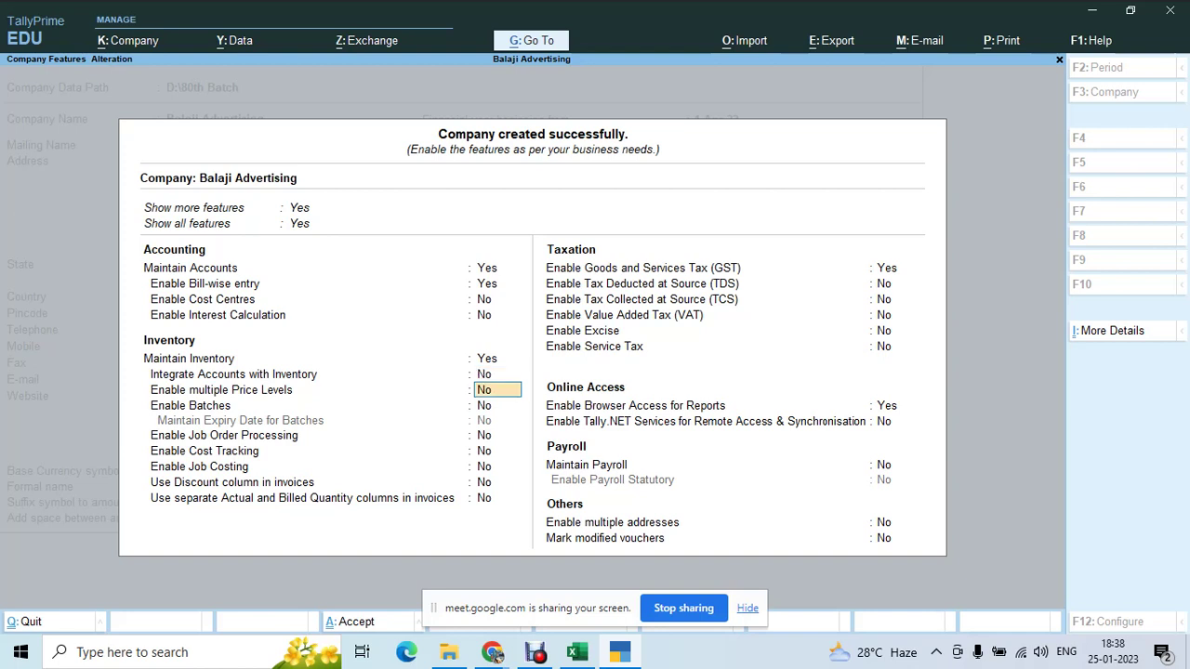
pyautogui.press('Return')
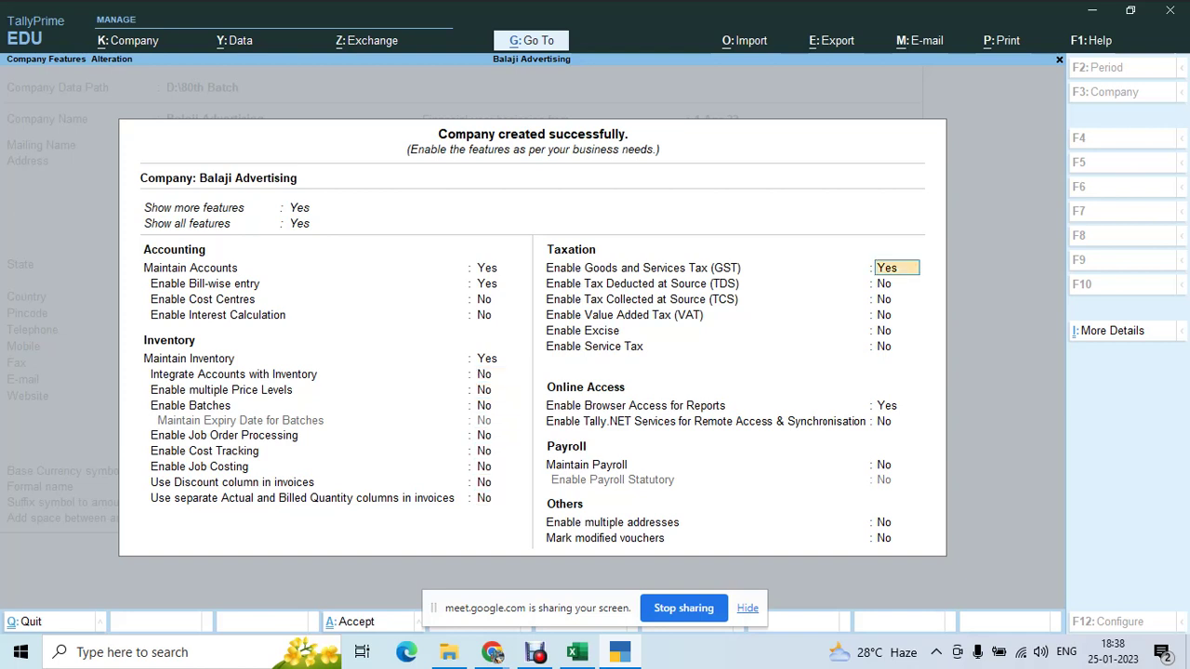
pyautogui.press('Return')
pyautogui.press('Return')
pyautogui.press('Return')
pyautogui.press('Return')
pyautogui.press('Return')
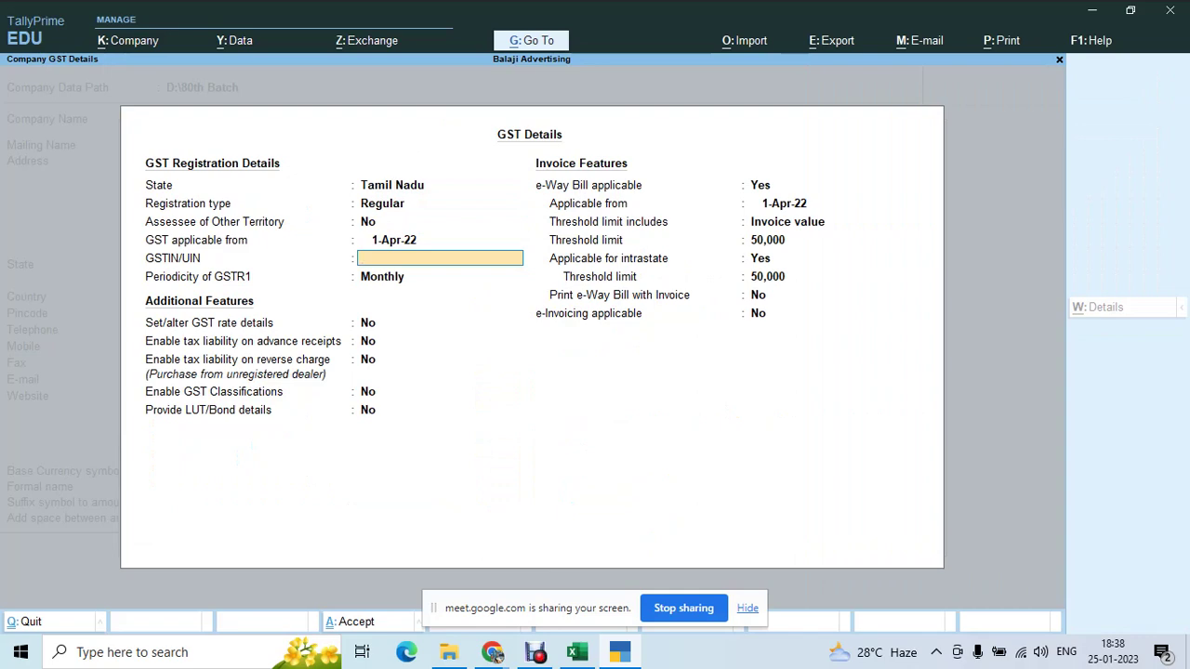
pyautogui.click(495, 653)
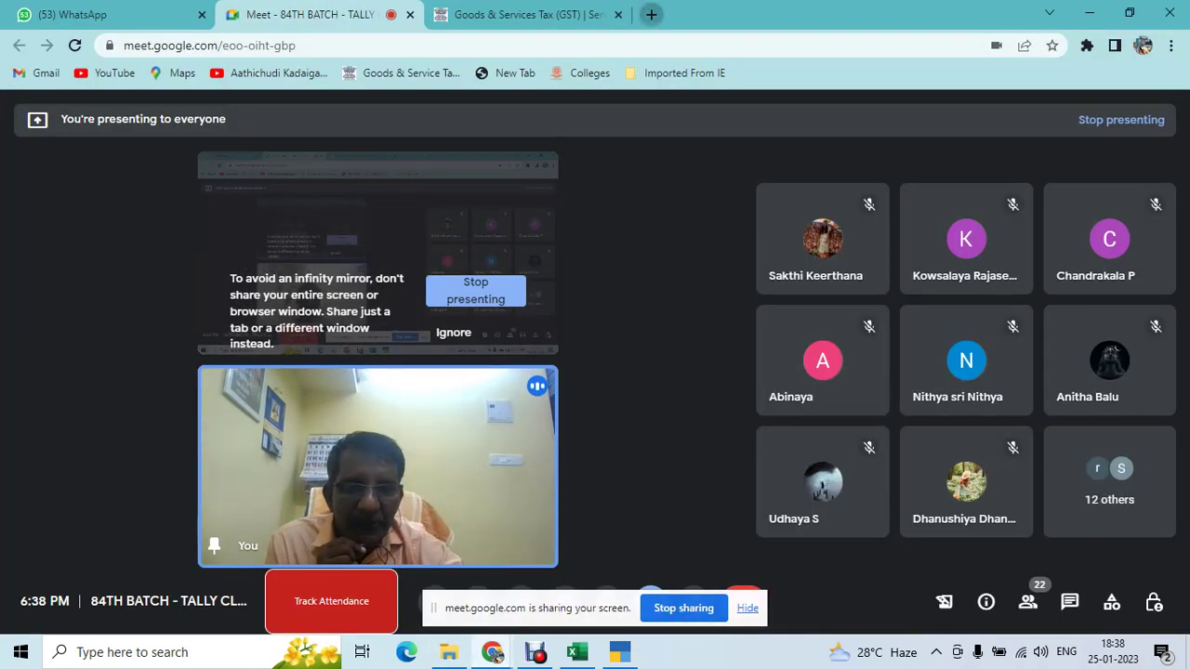
# - Search Google in a new tab for the Balaji Advertising GST number
pyautogui.hotkey('ctrl', 't')
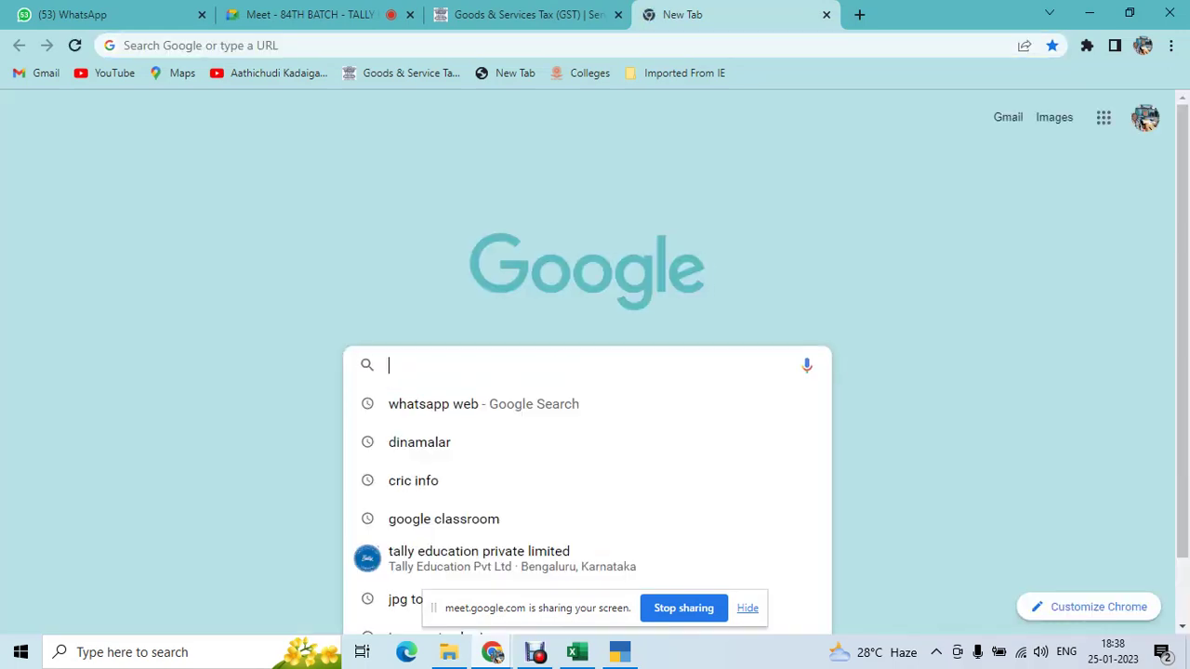
pyautogui.write('ba')
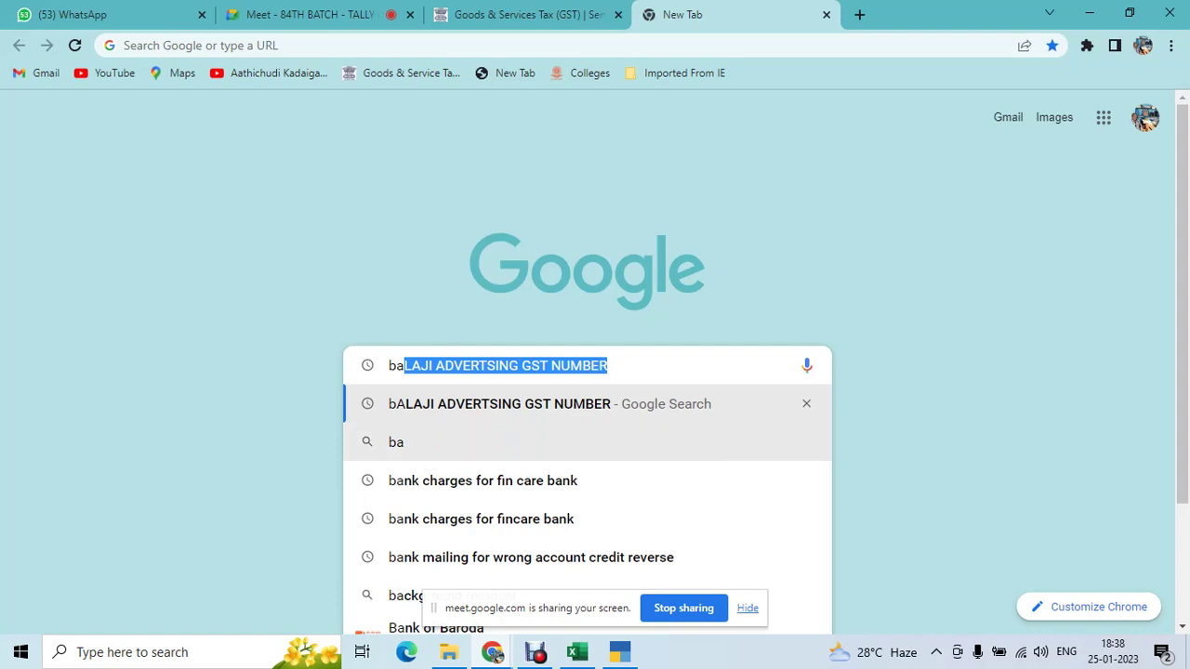
pyautogui.press('Return')
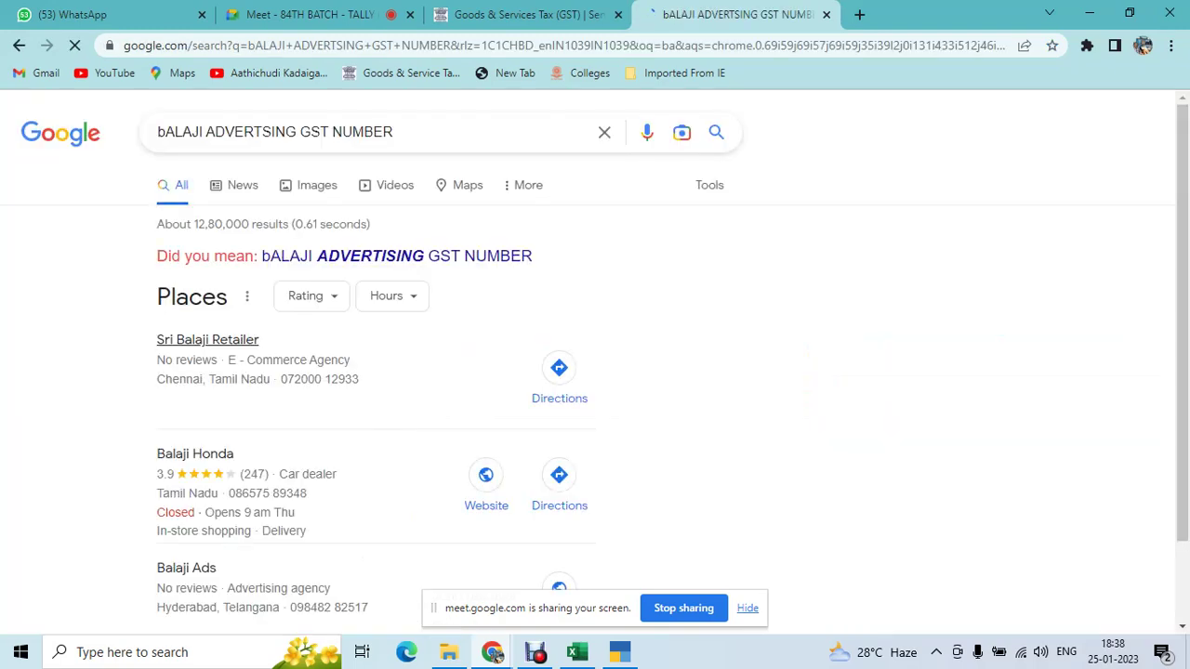
pyautogui.scroll(-7, 595, 362)
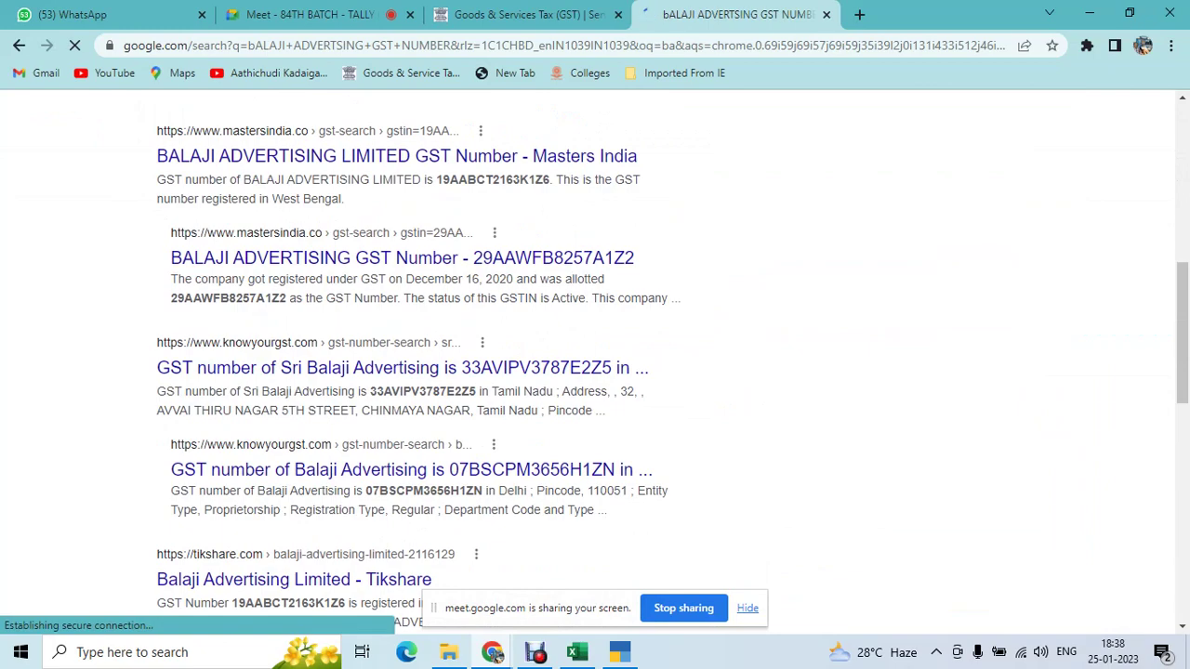
pyautogui.scroll(-2, 595, 363)
pyautogui.scroll(9, 595, 362)
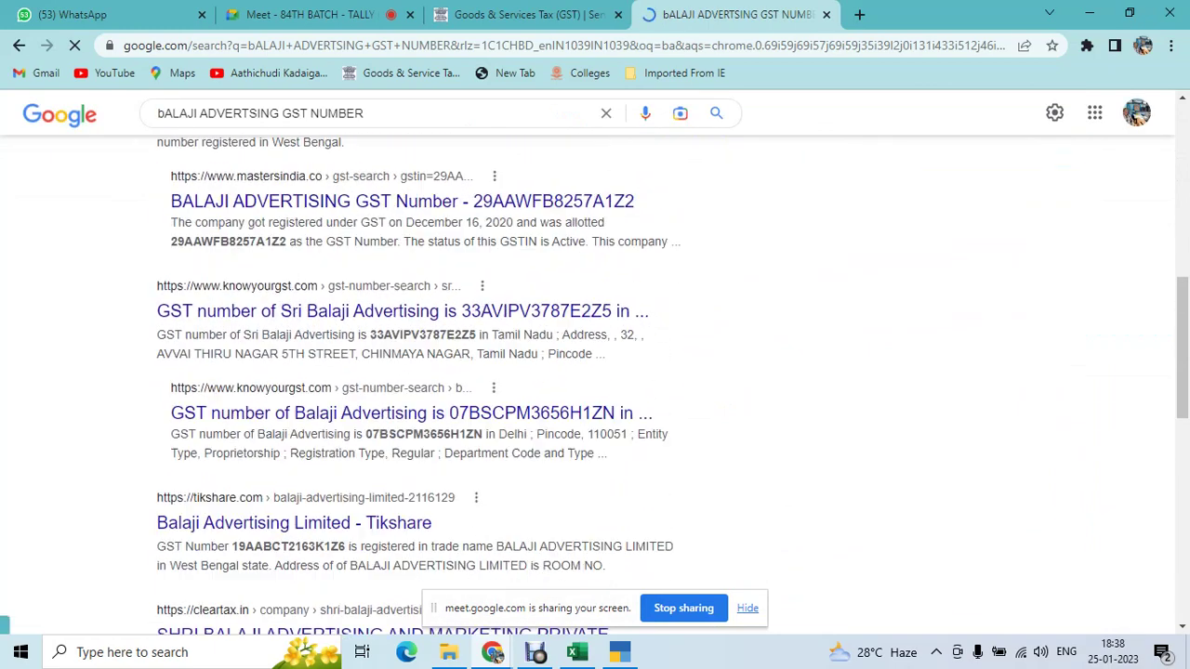
# - Refine the search with 'chennai' and copy Sri Balaji Advertising's GSTIN from the IndiaMart result
pyautogui.click(302, 132)
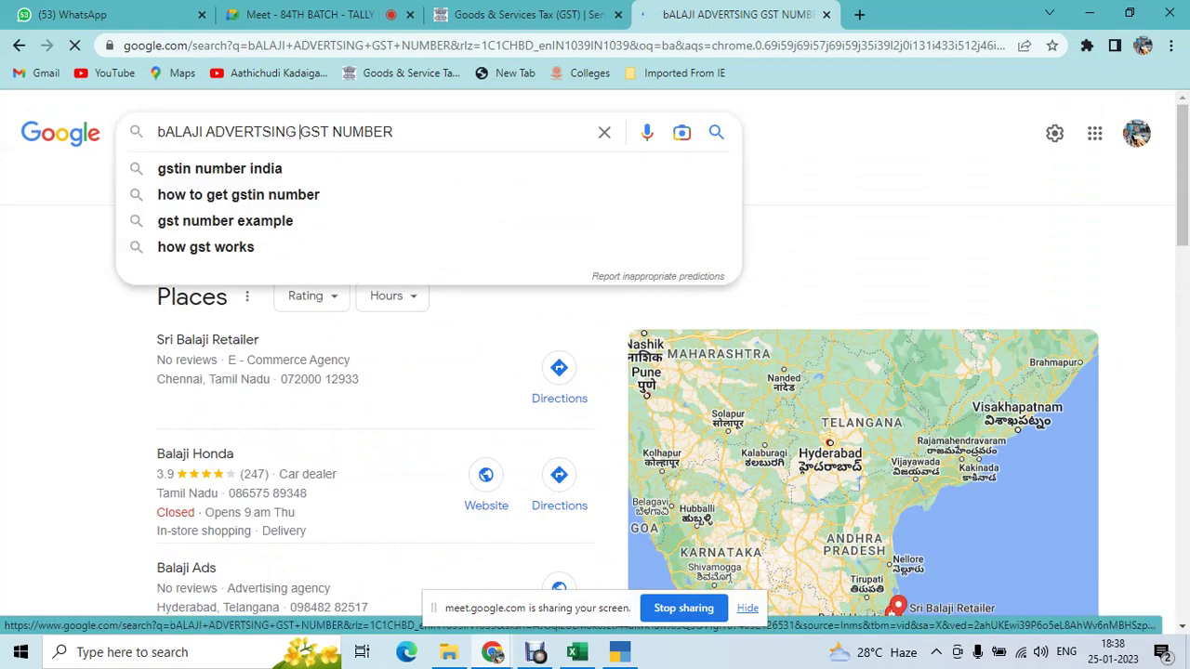
pyautogui.write('chennai')
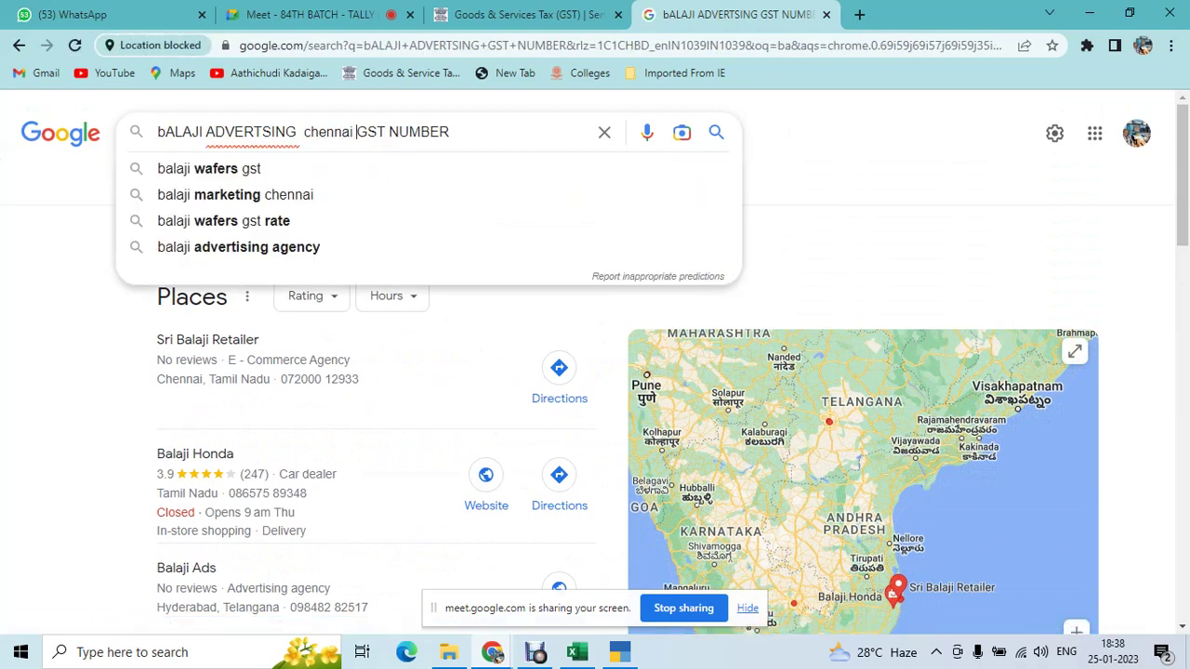
pyautogui.press('Return')
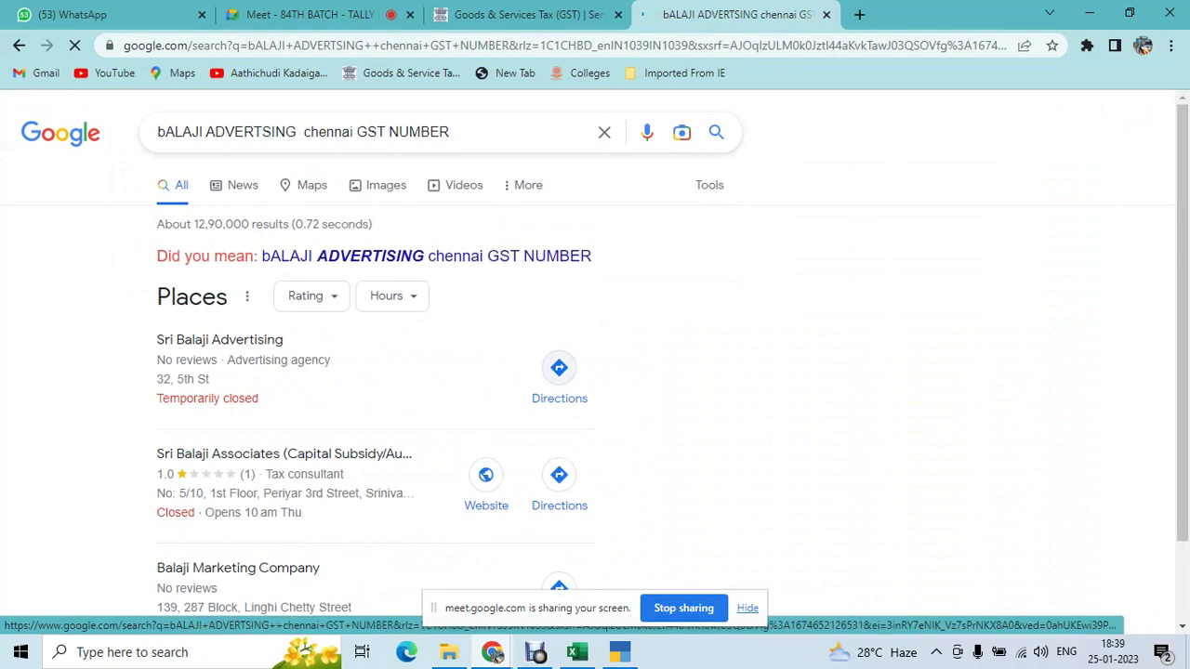
pyautogui.scroll(-4, 486, 492)
pyautogui.scroll(-1, 594, 372)
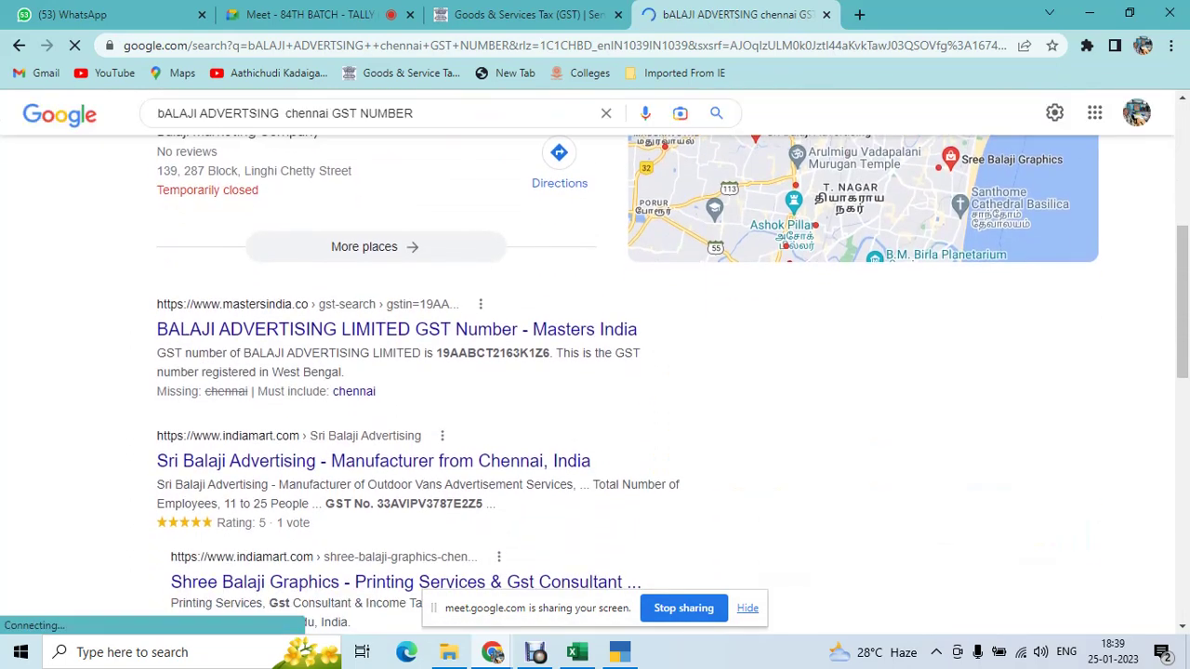
pyautogui.doubleClick(430, 417)
pyautogui.hotkey('ctrl', 'c')
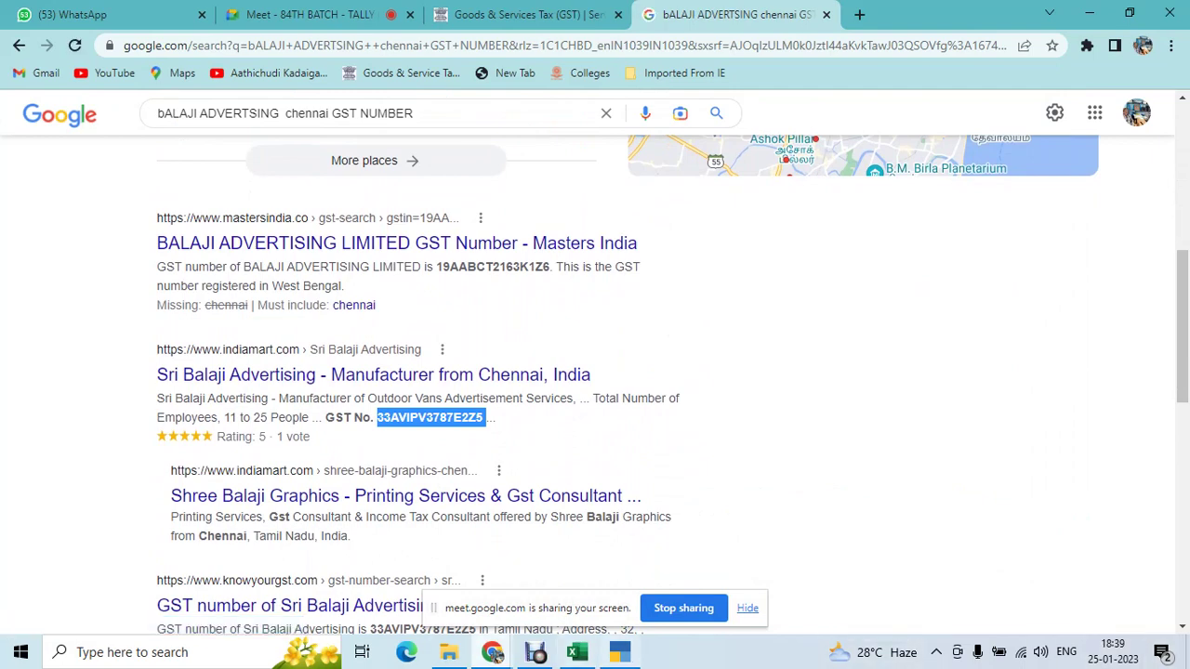
pyautogui.click(619, 651)
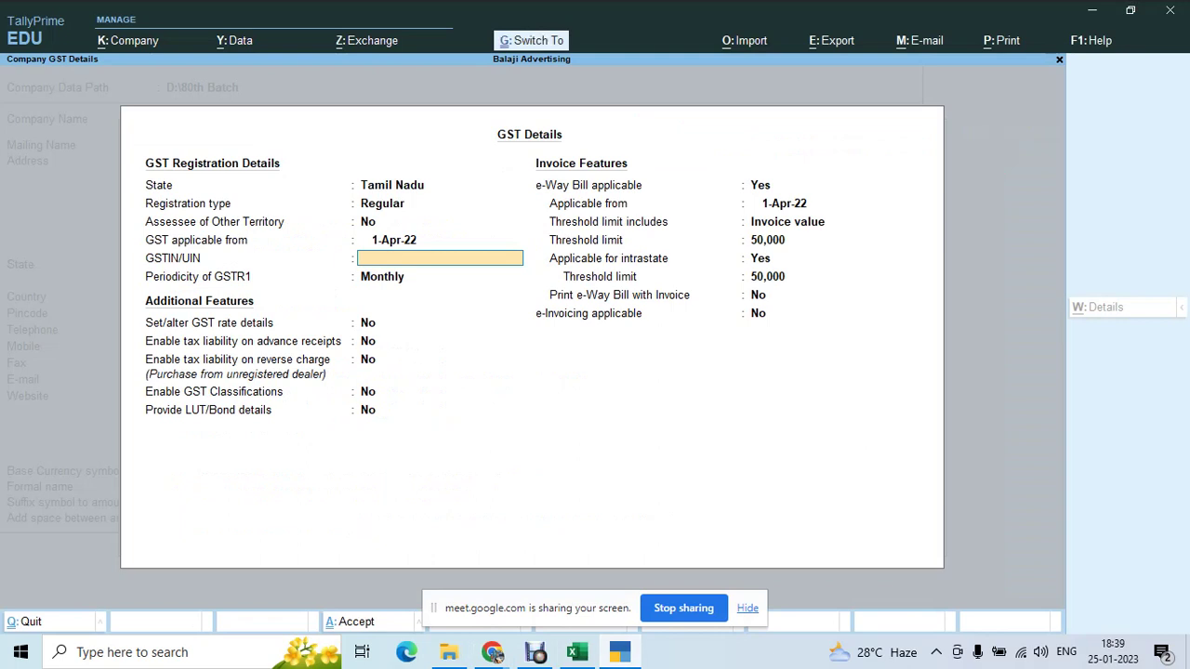
# - Paste the copied GSTIN, keep Monthly periodicity, and accept the GST details and company features
pyautogui.hotkey('ctrl', 'v')
pyautogui.press('Return')
pyautogui.press('Return')
pyautogui.press('Return')
pyautogui.press('Return')
pyautogui.press('Return')
pyautogui.press('Return')
pyautogui.press('Return')
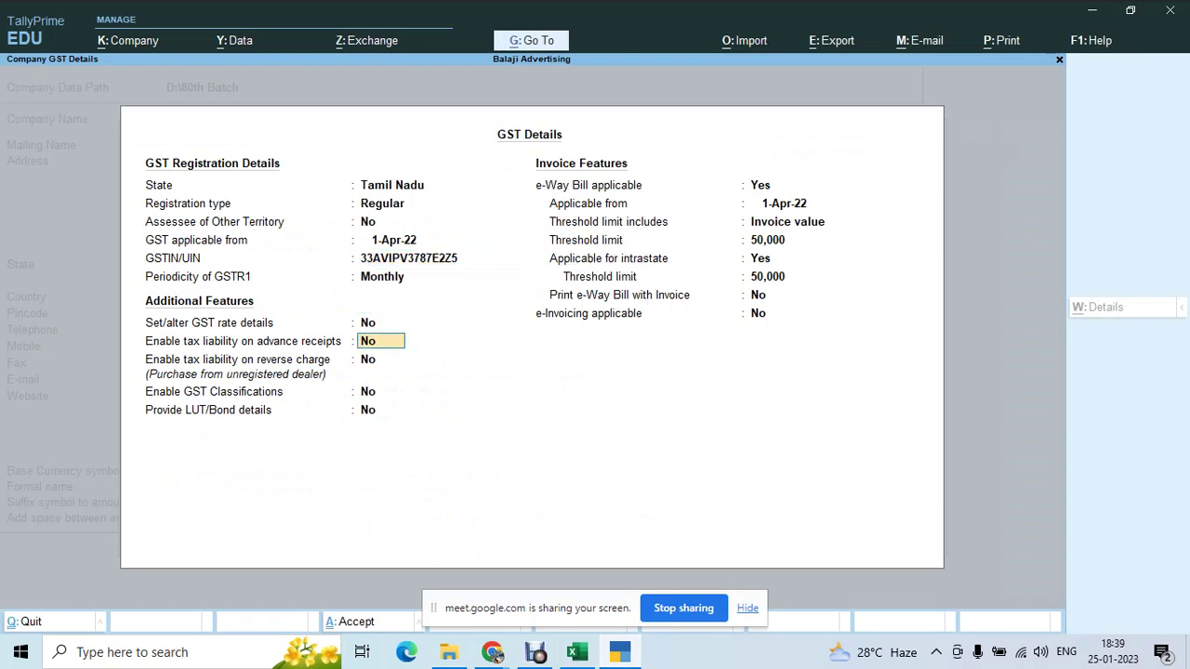
pyautogui.press('Return')
pyautogui.press('Return')
pyautogui.press('Return')
pyautogui.press('Return')
pyautogui.press('Return')
pyautogui.press('Return')
pyautogui.press('Return')
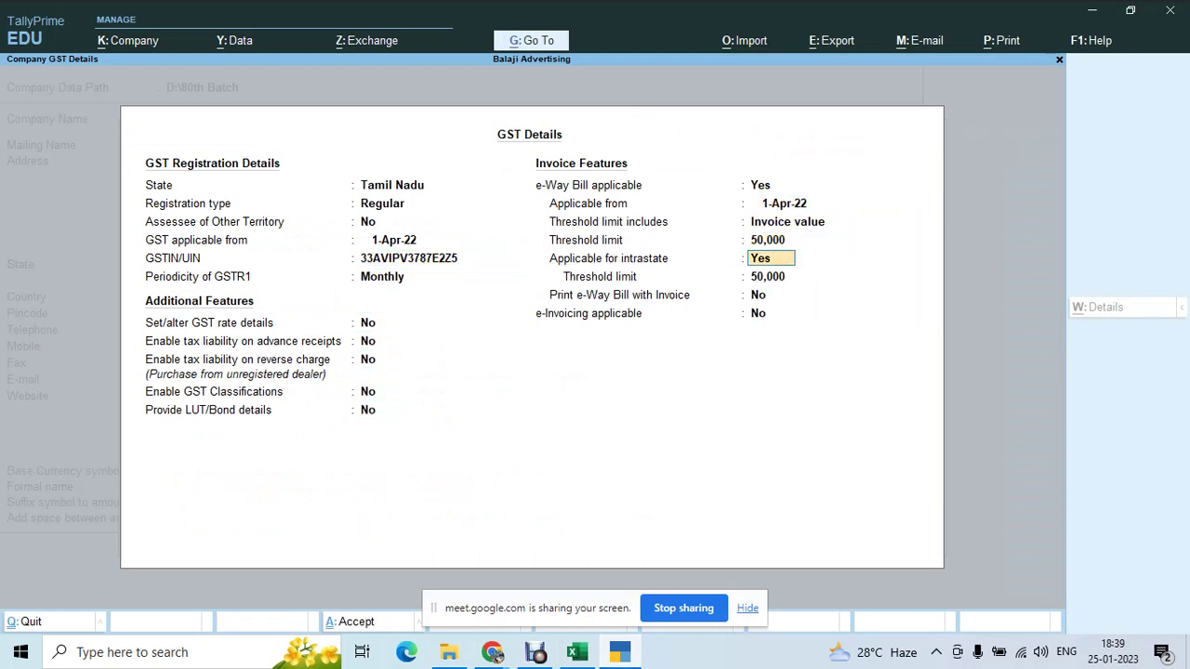
pyautogui.press('Return')
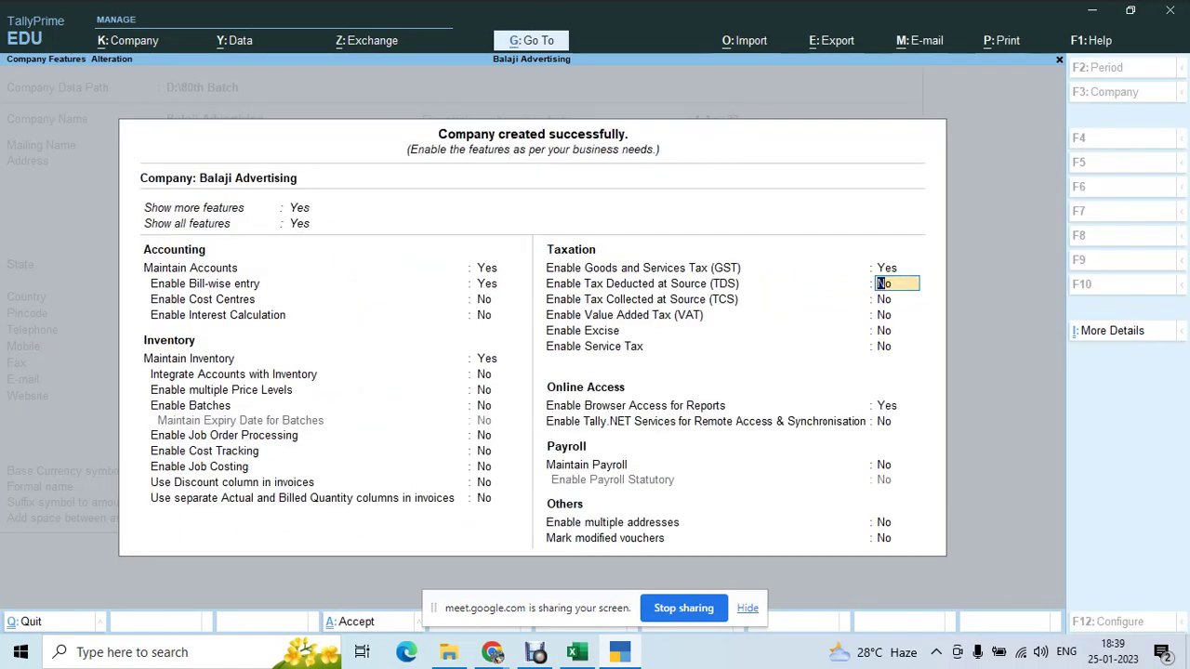
pyautogui.press('Return')
pyautogui.press('Return')
pyautogui.press('Return')
pyautogui.press('Return')
pyautogui.press('Return')
pyautogui.press('Return')
pyautogui.press('Return')
pyautogui.press('Return')
pyautogui.press('Return')
pyautogui.press('Return')
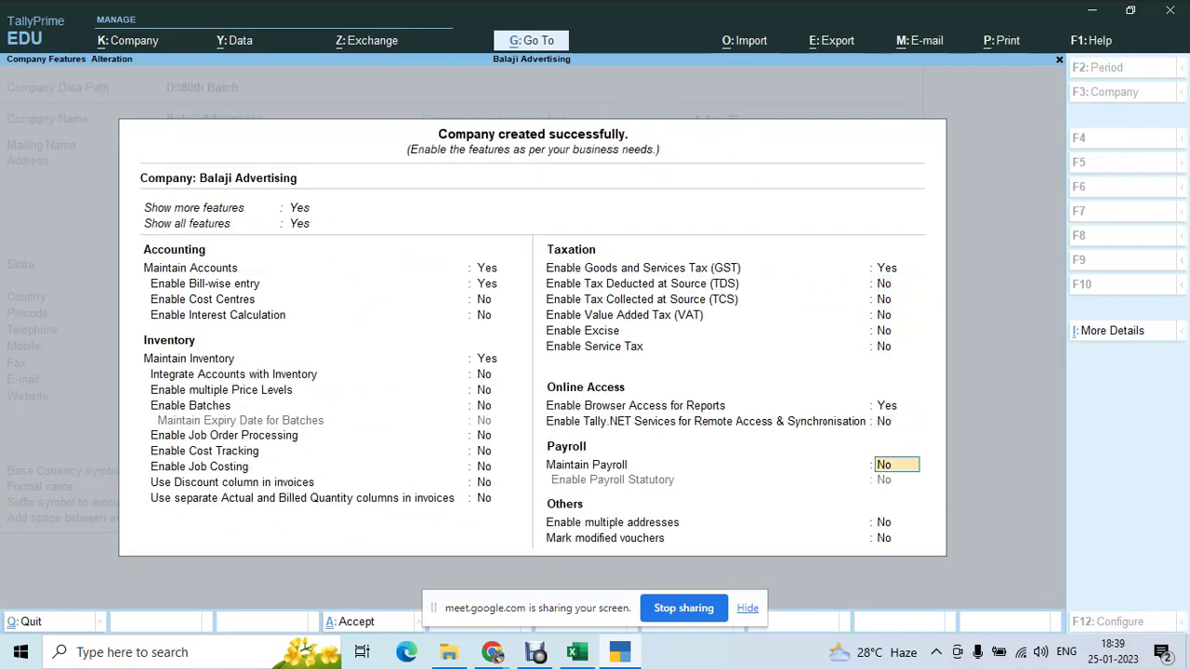
pyautogui.press('Return')
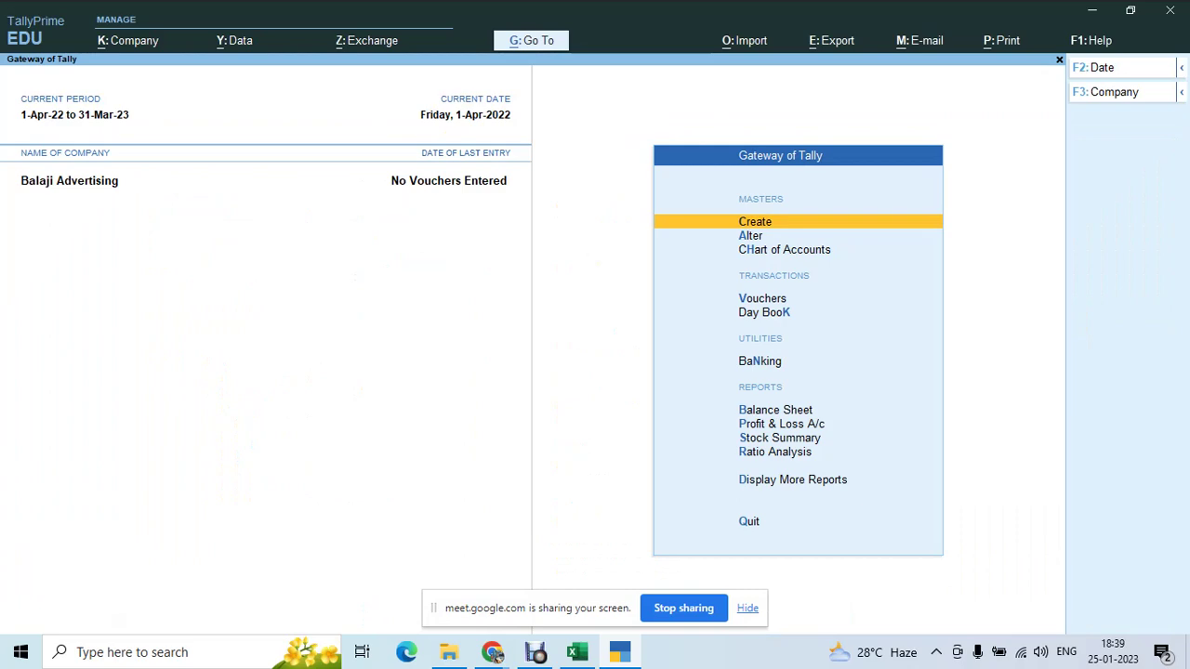
pyautogui.click(577, 652)
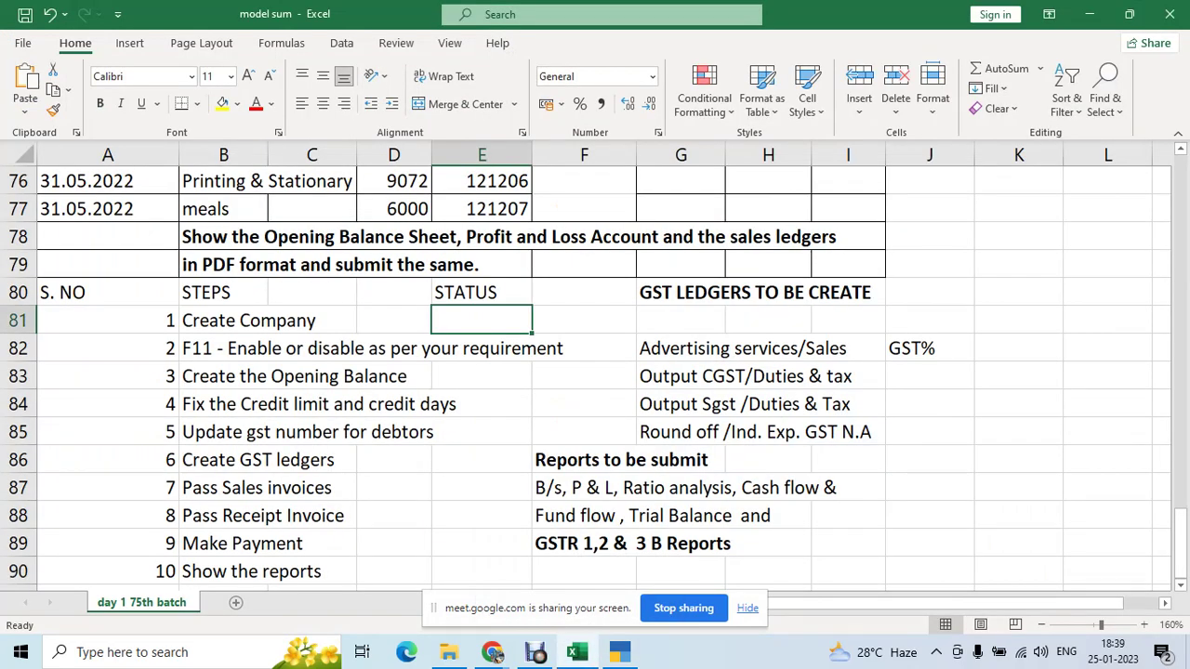
# - Enter 'ok' as the status for the Create Company and F11 steps
pyautogui.write('ok')
pyautogui.press('Return')
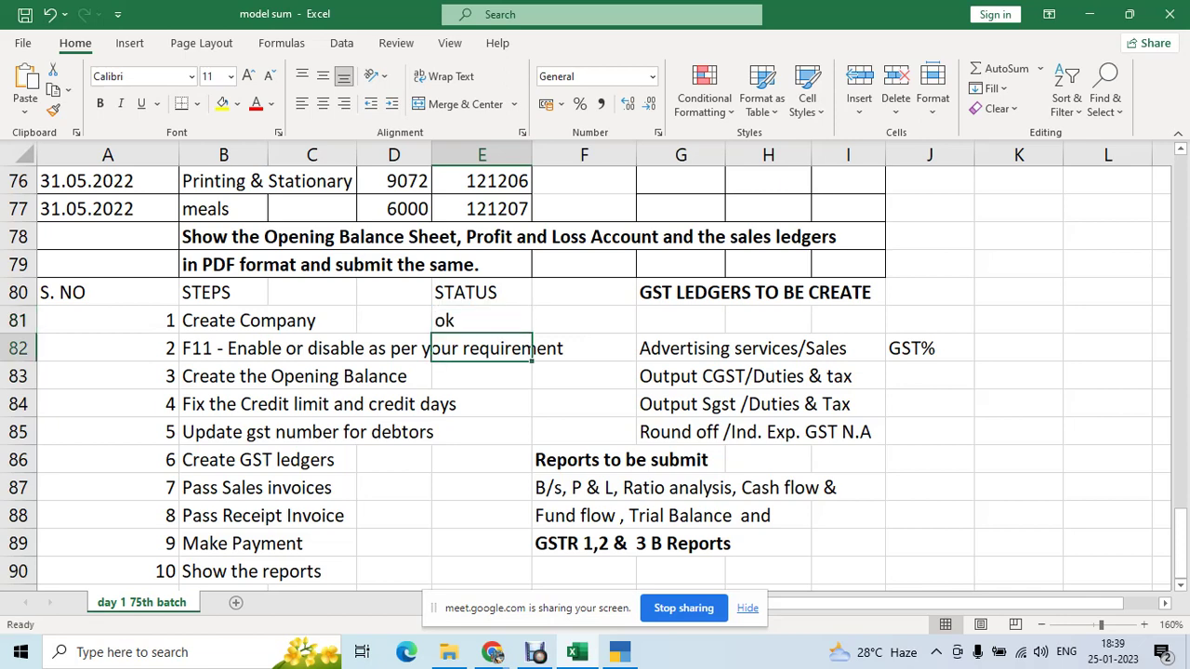
pyautogui.click(311, 348)
pyautogui.click(481, 348)
pyautogui.write('ok')
pyautogui.press('Return')
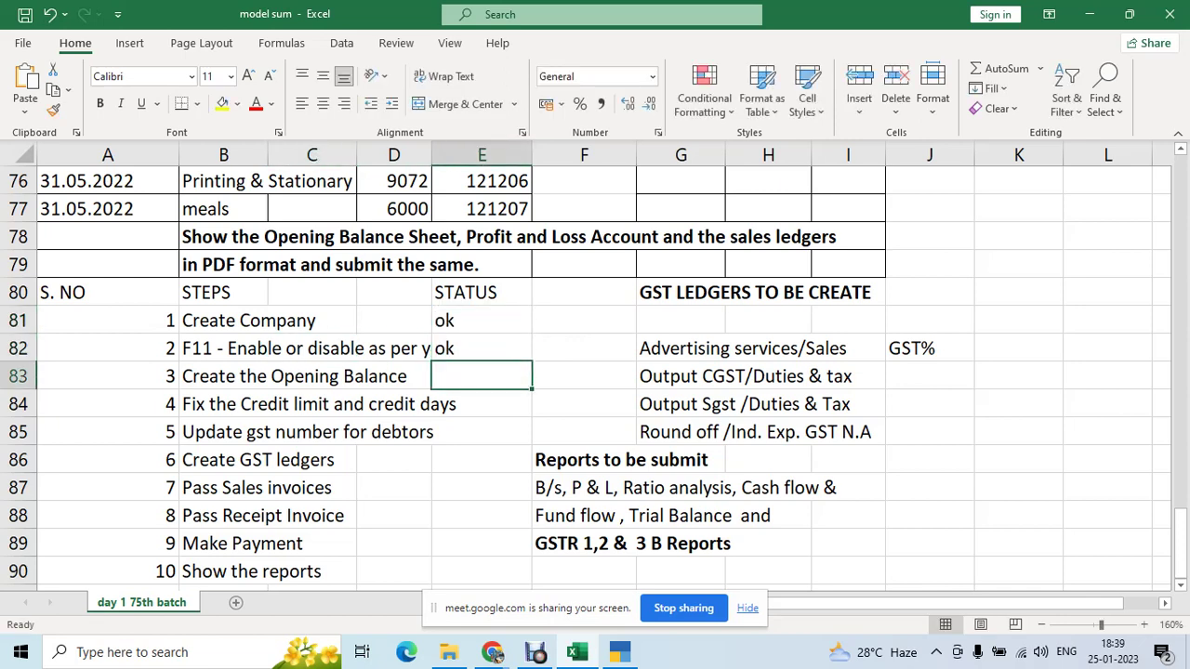
# - Copy the BALAJI capital account name from cell B9 of the trial balance
pyautogui.click(223, 375)
pyautogui.scroll(13, 585, 371)
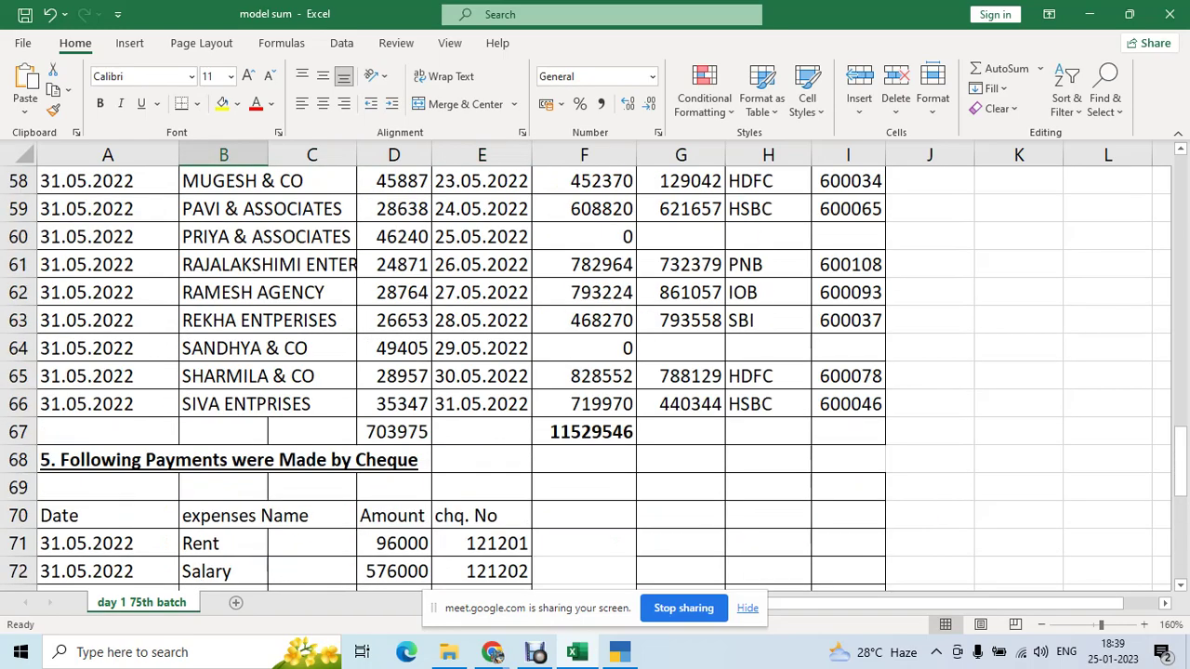
pyautogui.scroll(-2, 586, 372)
pyautogui.click(311, 347)
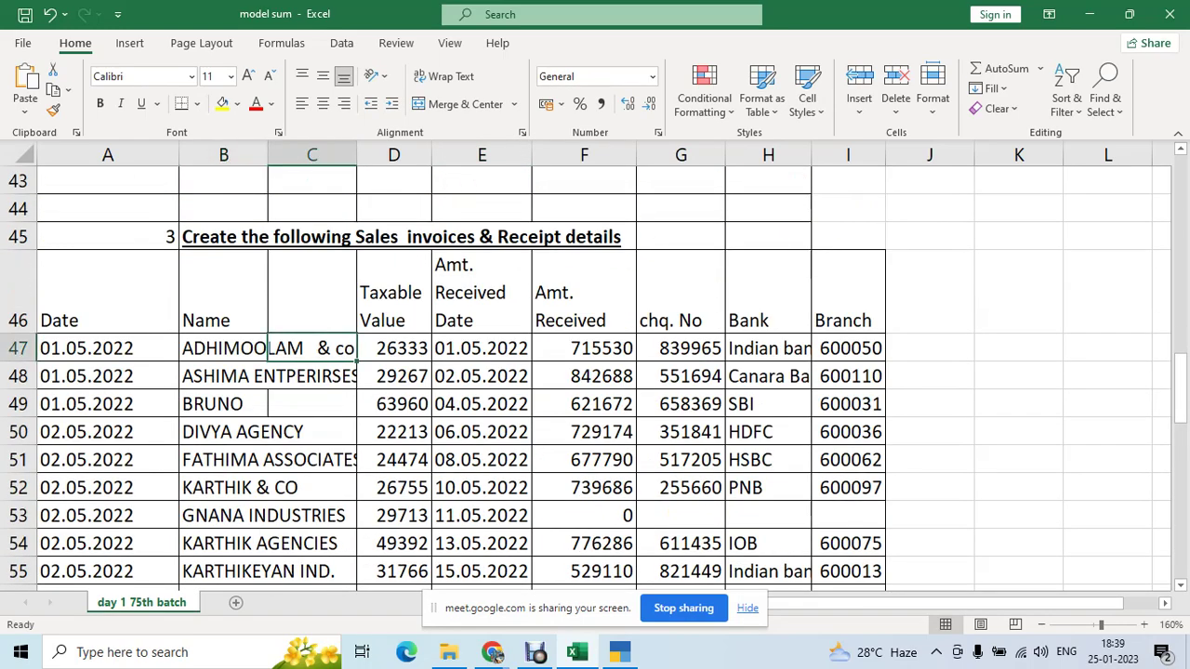
pyautogui.scroll(-5, 595, 372)
pyautogui.scroll(6, 595, 371)
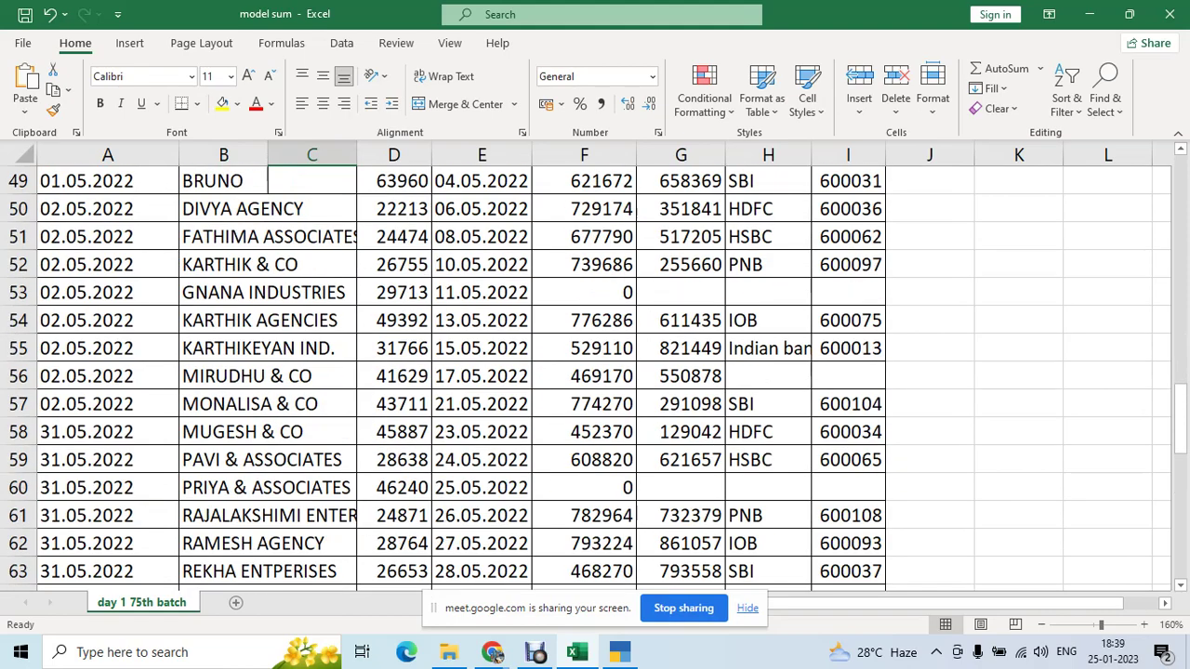
pyautogui.scroll(1, 594, 372)
pyautogui.scroll(-1, 595, 371)
pyautogui.scroll(6, 594, 372)
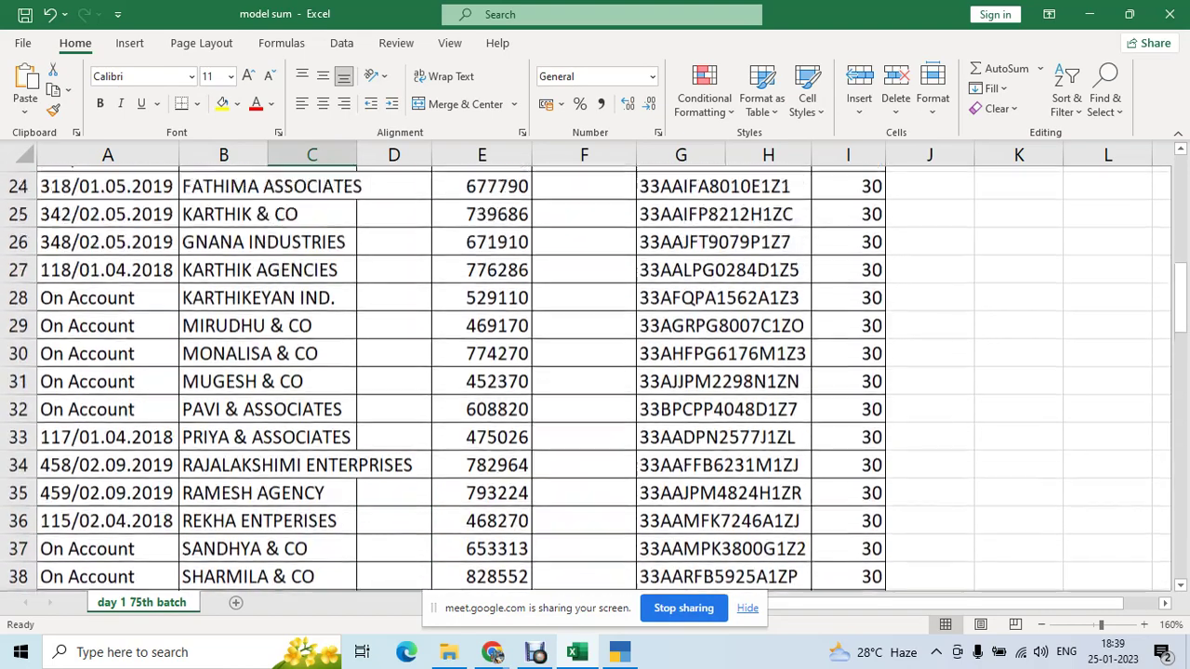
pyautogui.click(224, 209)
pyautogui.scroll(6, 595, 372)
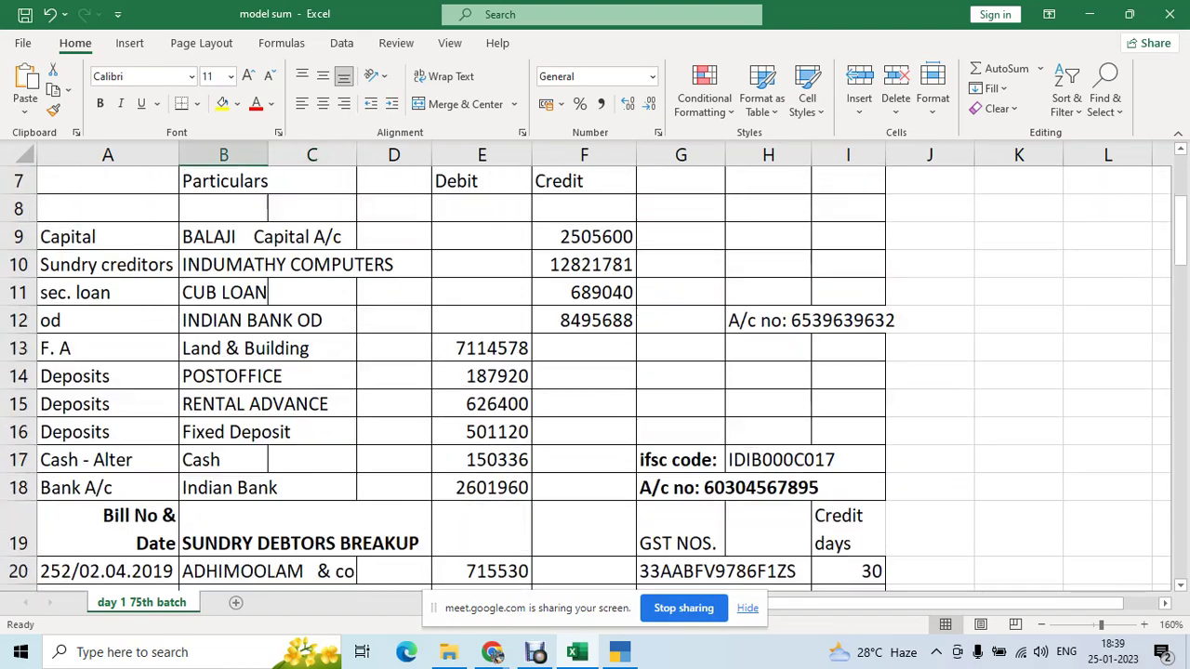
pyautogui.scroll(1, 595, 372)
pyautogui.click(223, 471)
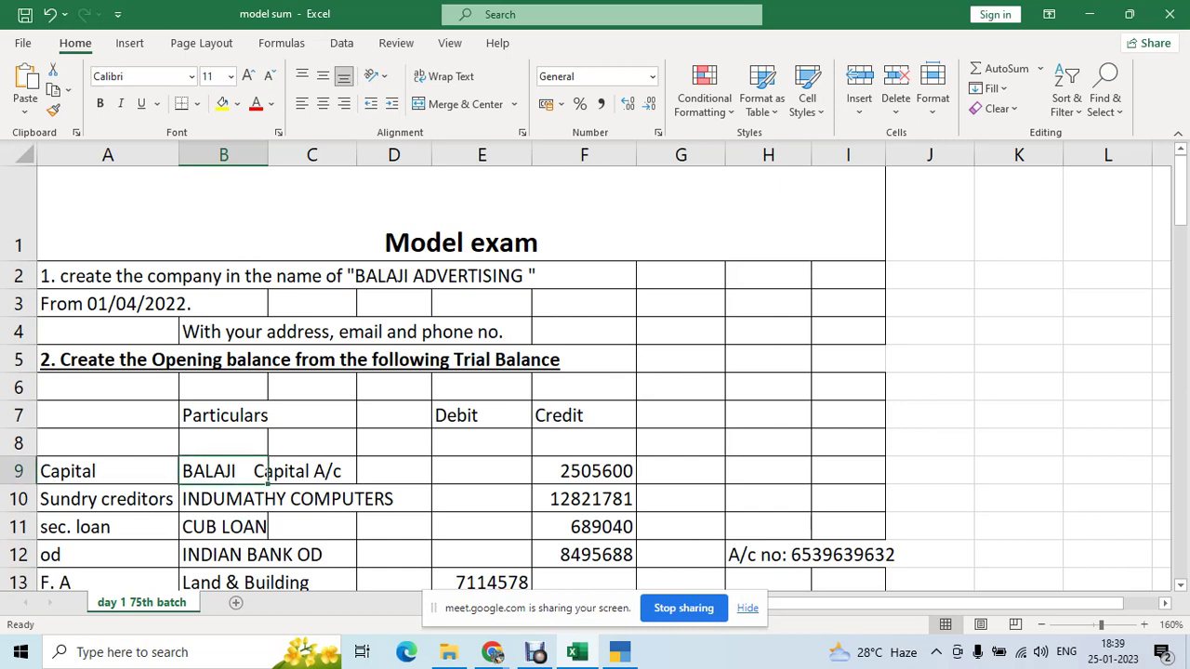
pyautogui.hotkey('ctrl', 'c')
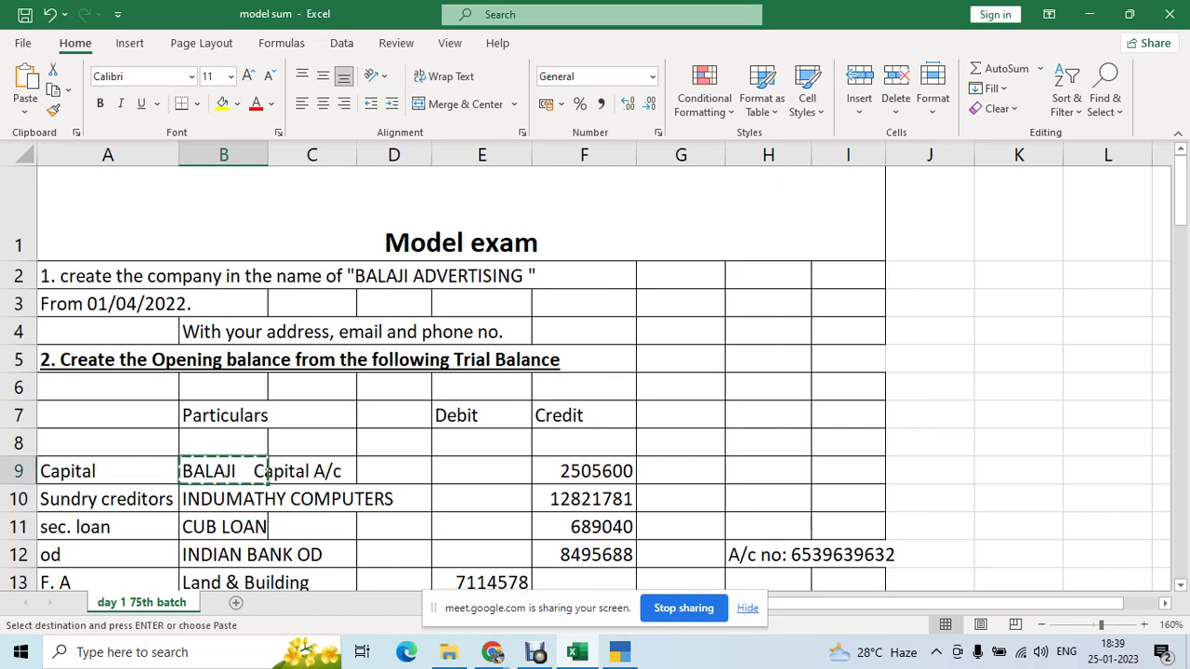
pyautogui.hotkey('alt', 'Tab')
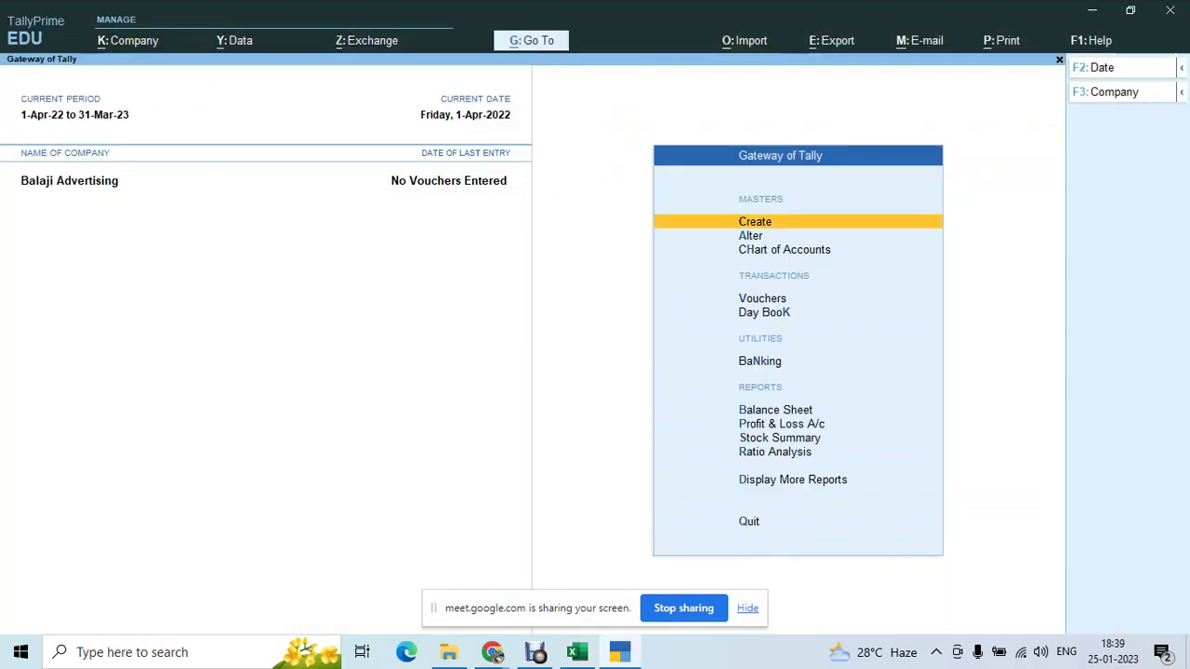
# - Create ledger BALAJI Capital A/c under Capital Account, advancing to the Opening Balance field
pyautogui.press('Return')
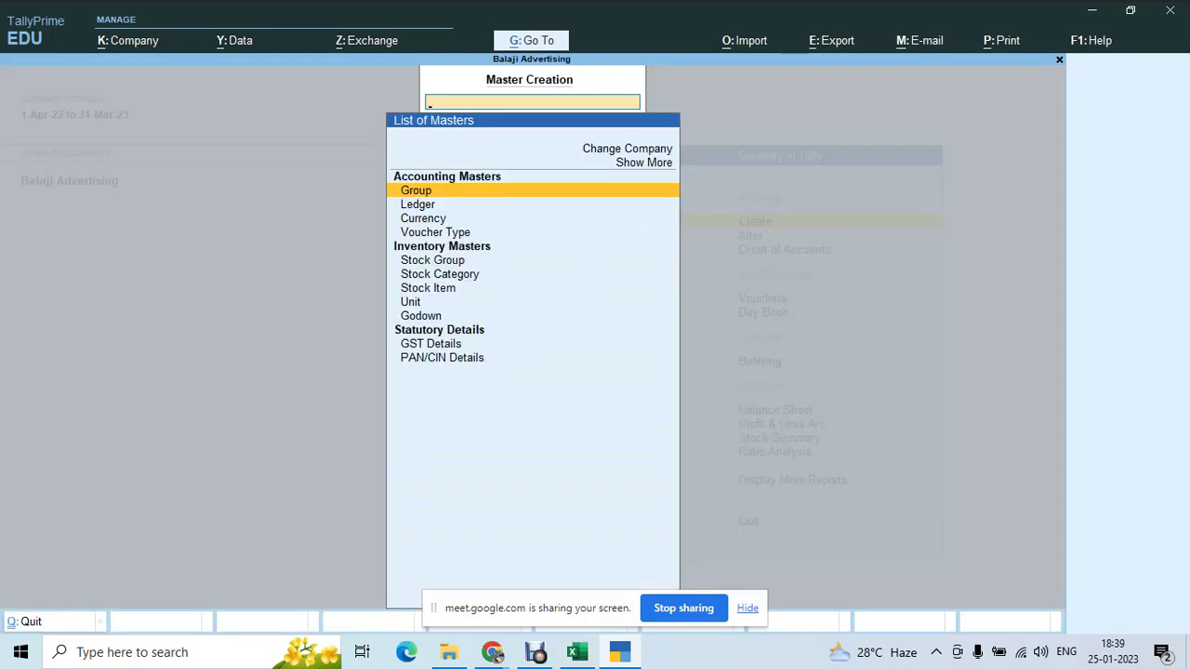
pyautogui.press('Down')
pyautogui.press('Return')
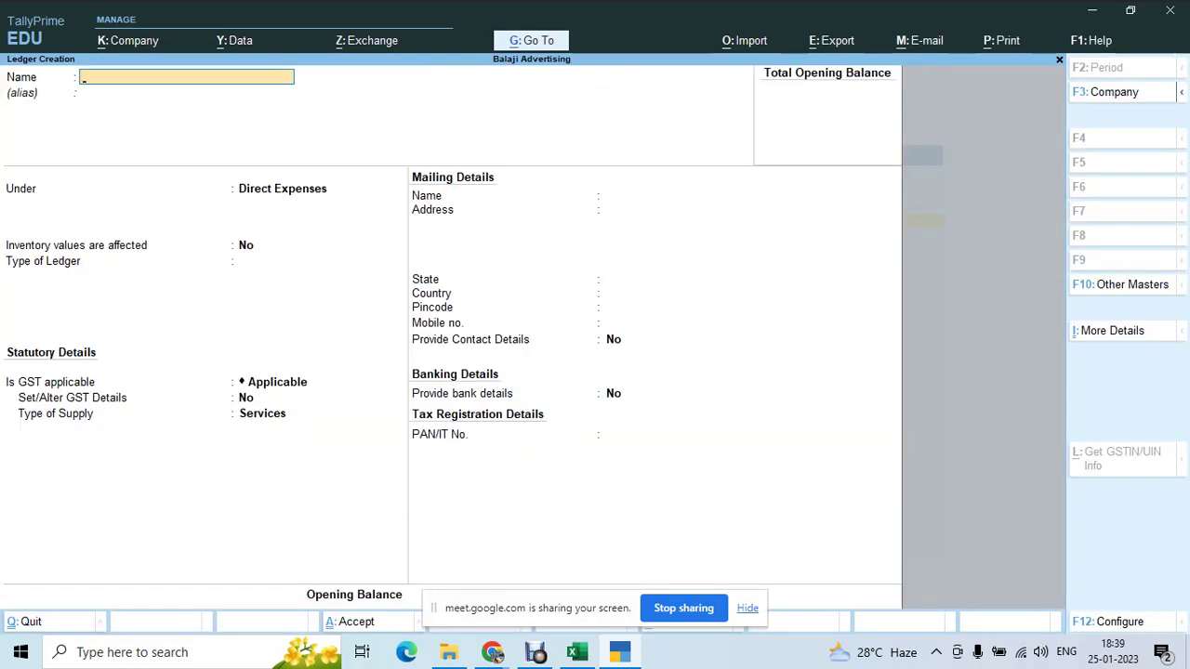
pyautogui.write('BALAJI   Capital A/c')
pyautogui.press('Return')
pyautogui.press('Return')
pyautogui.press('Return')
pyautogui.press('BackSpace')
pyautogui.write('Ca')
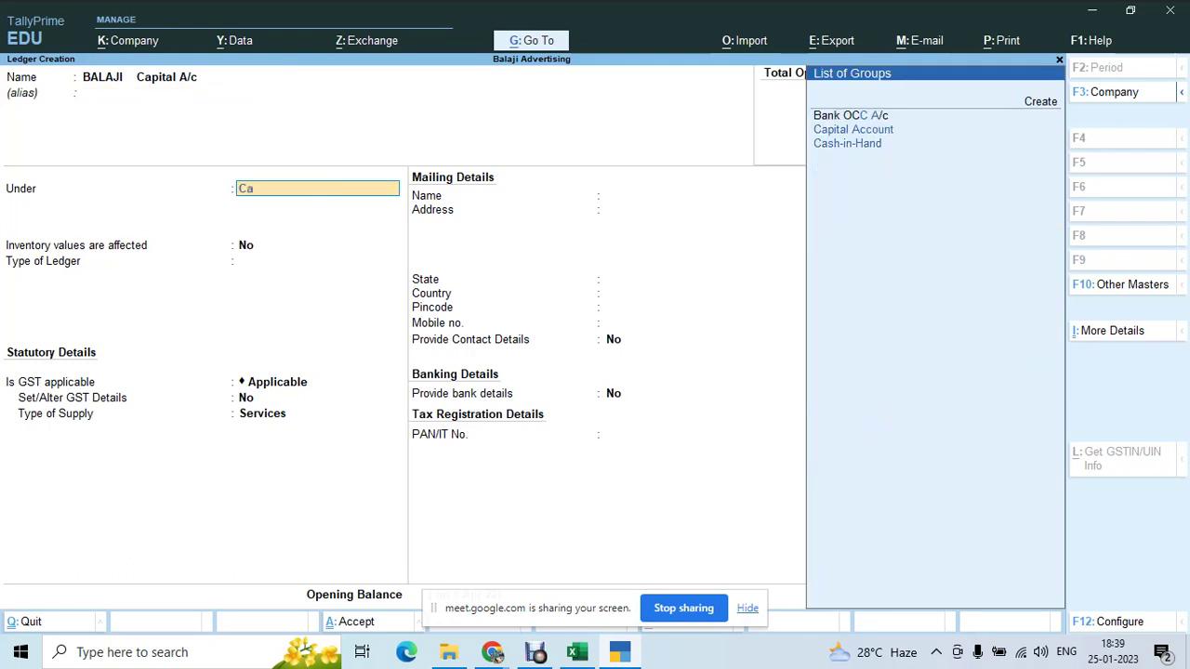
pyautogui.write('pit')
pyautogui.press('Return')
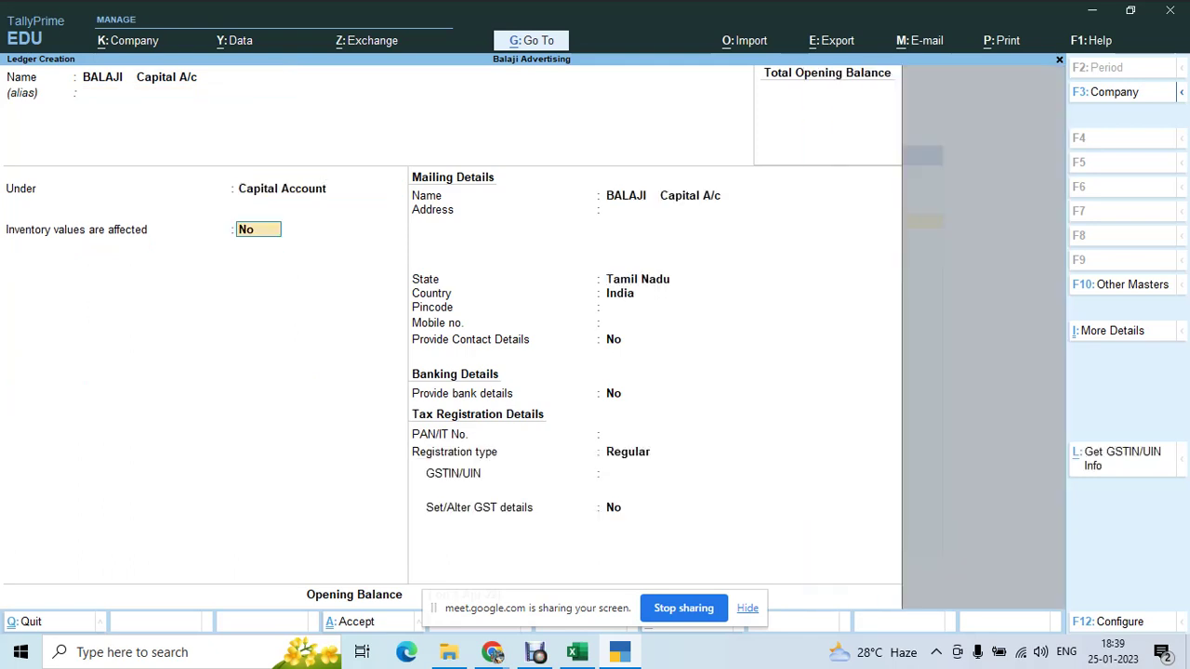
pyautogui.press('Return')
pyautogui.press('Return')
pyautogui.press('Return')
pyautogui.press('Return')
pyautogui.press('Return')
pyautogui.press('Return')
pyautogui.press('Return')
pyautogui.press('Return')
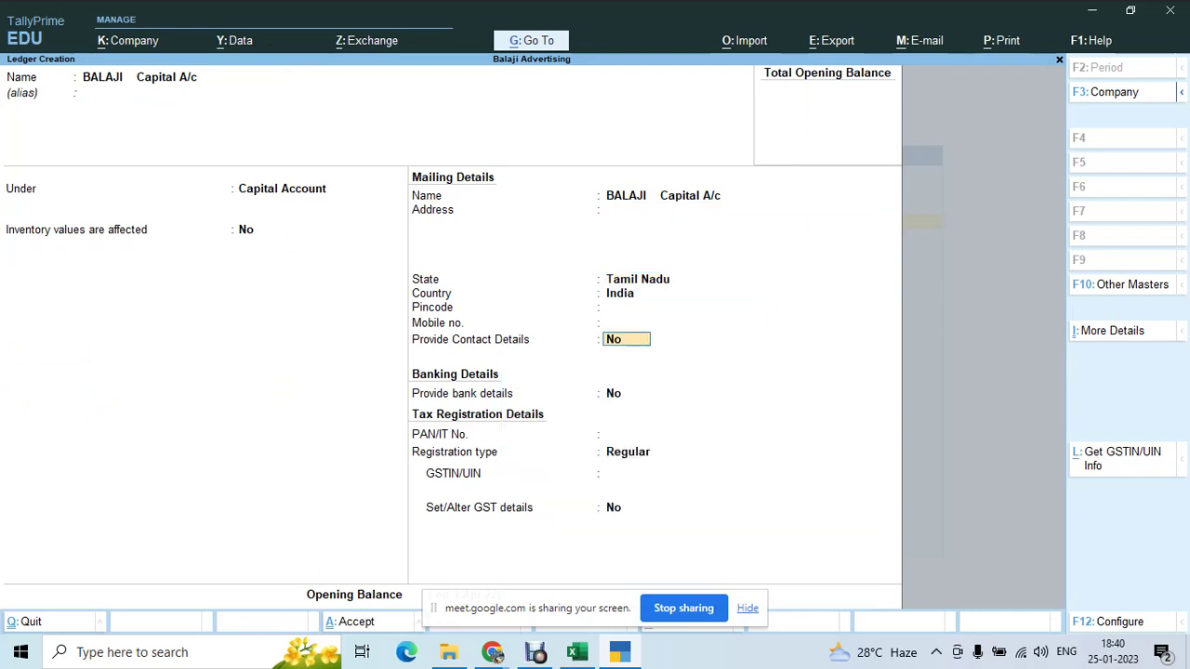
pyautogui.press('Return')
pyautogui.press('Return')
pyautogui.press('Return')
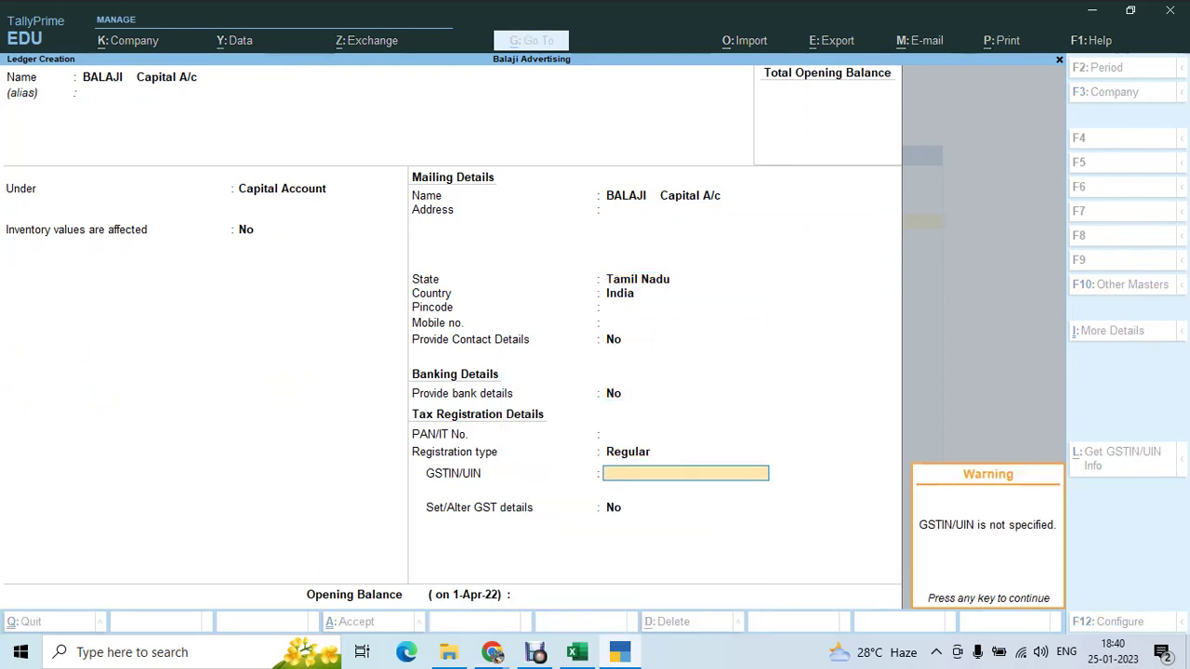
pyautogui.press('Return')
pyautogui.press('Return')
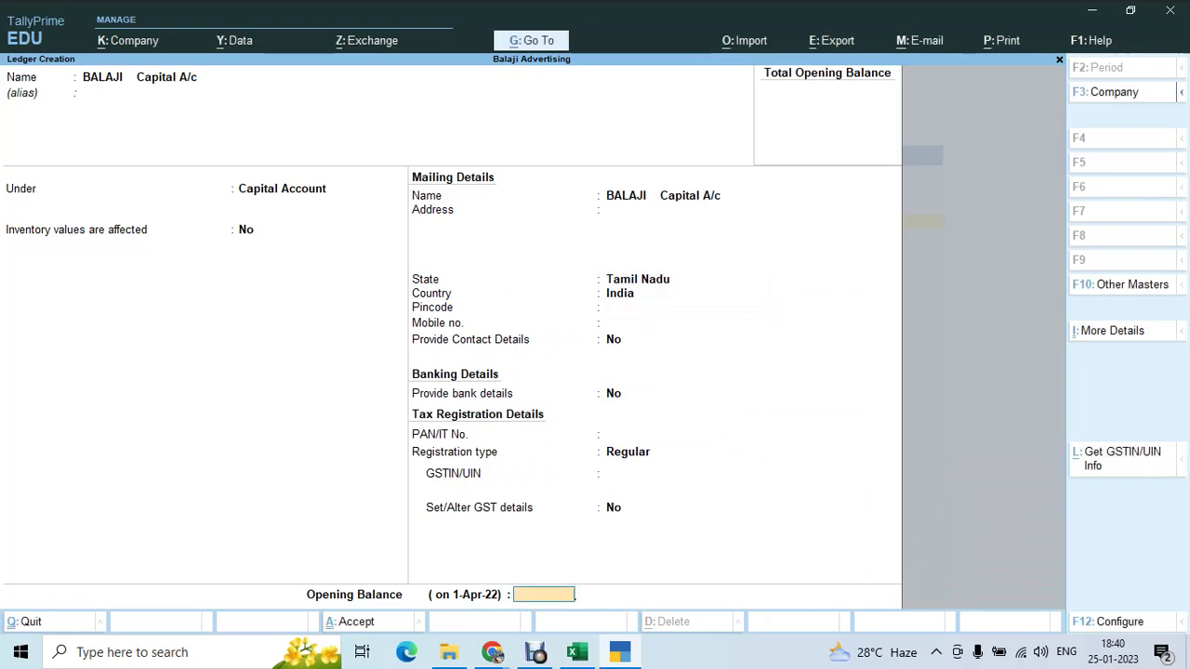
# - Enter the opening balance 25,05,600.00 Cr from cell F9 and save the ledger
pyautogui.hotkey('alt', 'Tab')
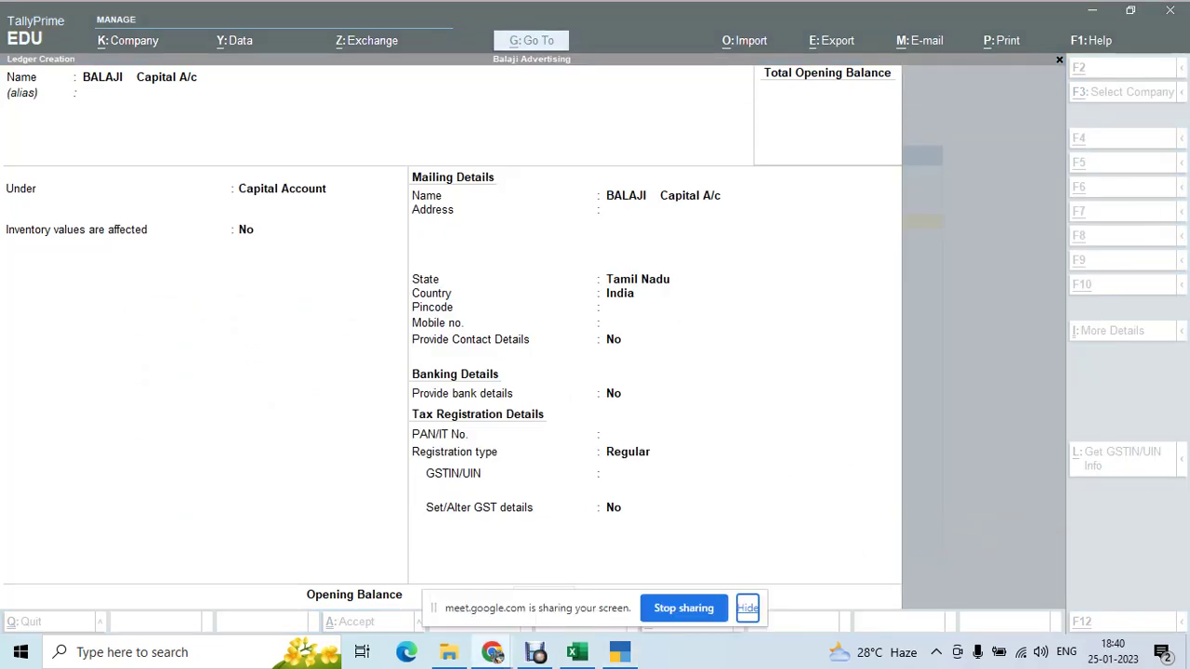
pyautogui.hotkey('alt', 'Tab')
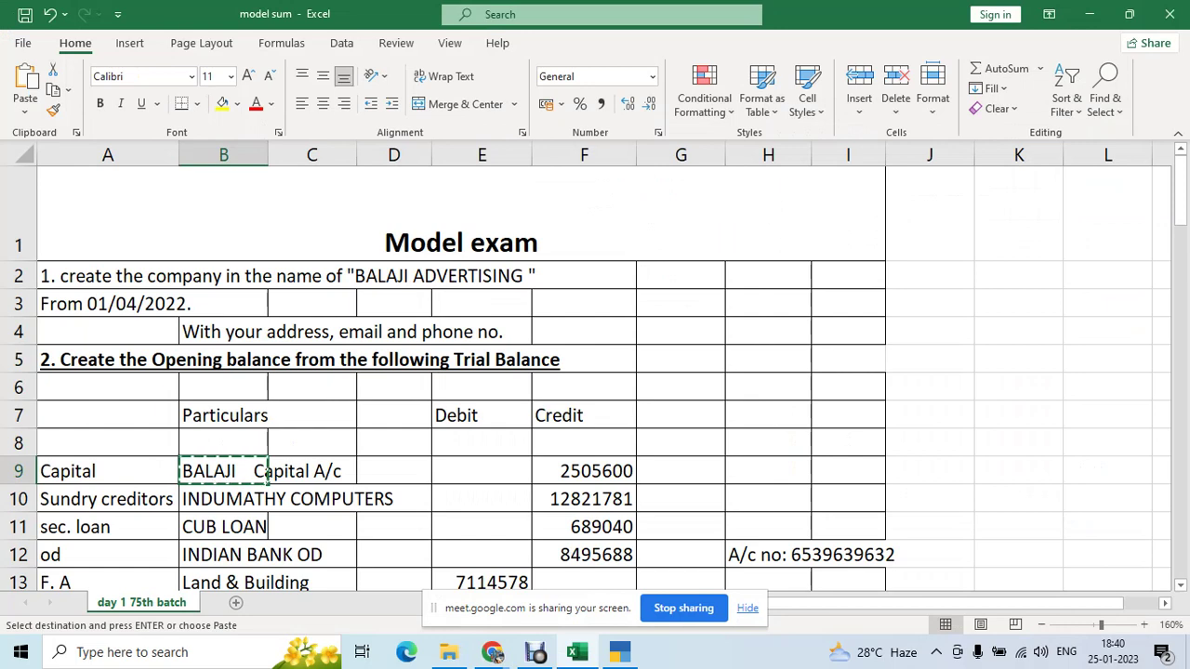
pyautogui.click(584, 471)
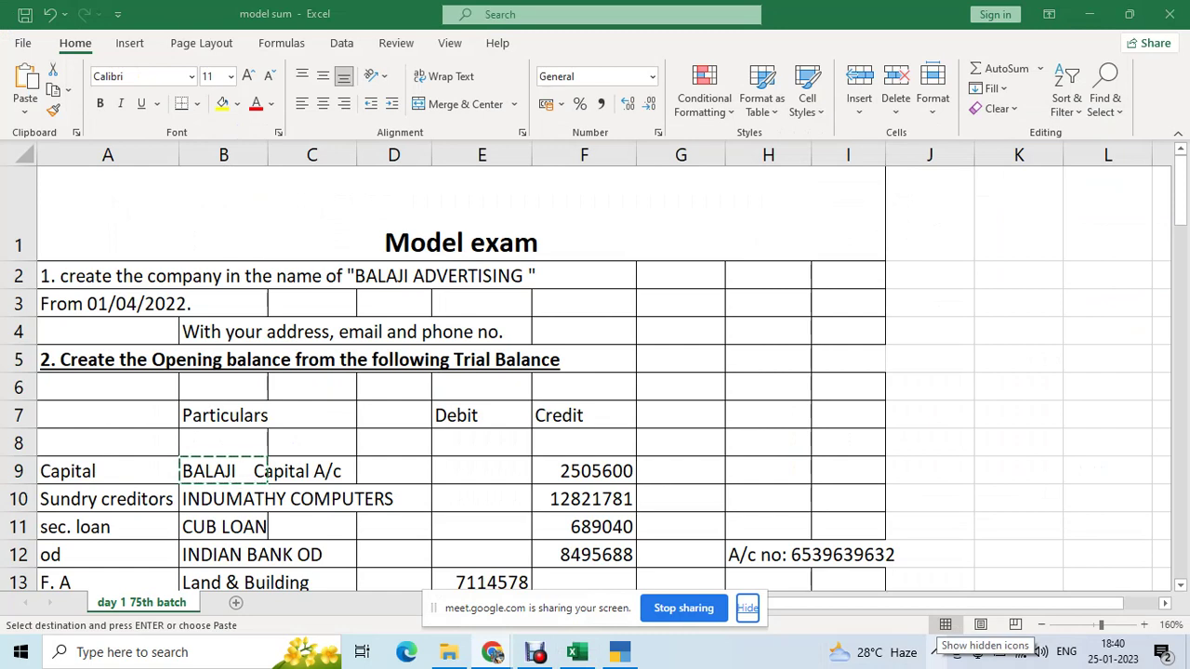
pyautogui.hotkey('alt', 'Tab')
pyautogui.hotkey('alt', 'Tab')
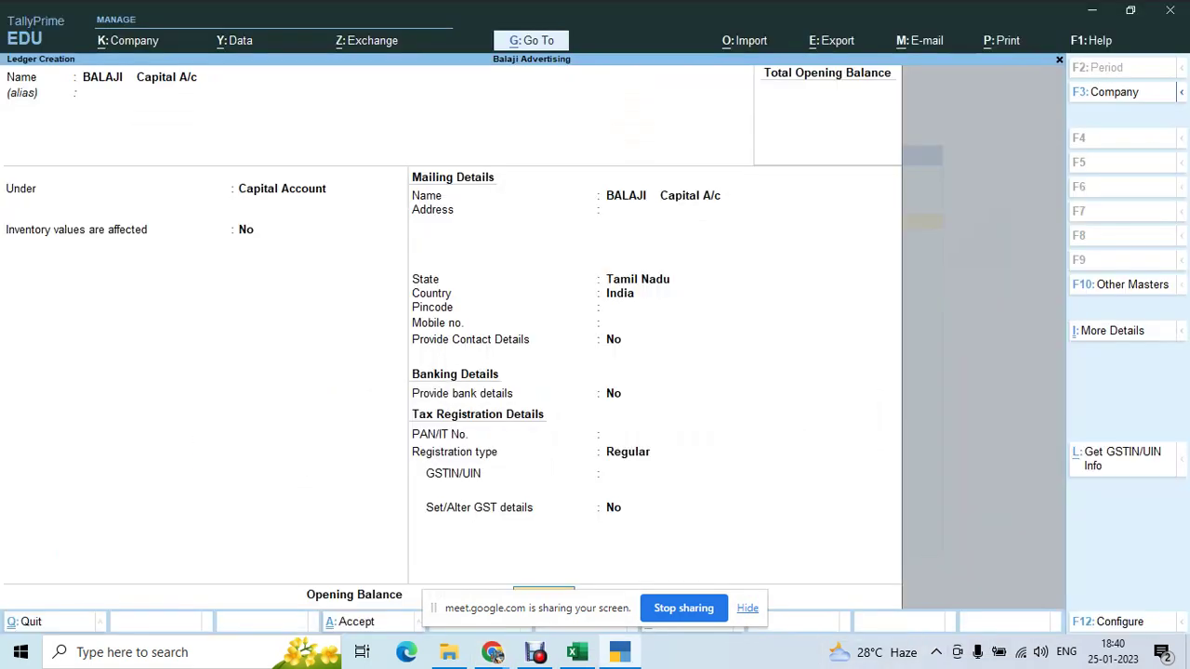
pyautogui.write('2505600')
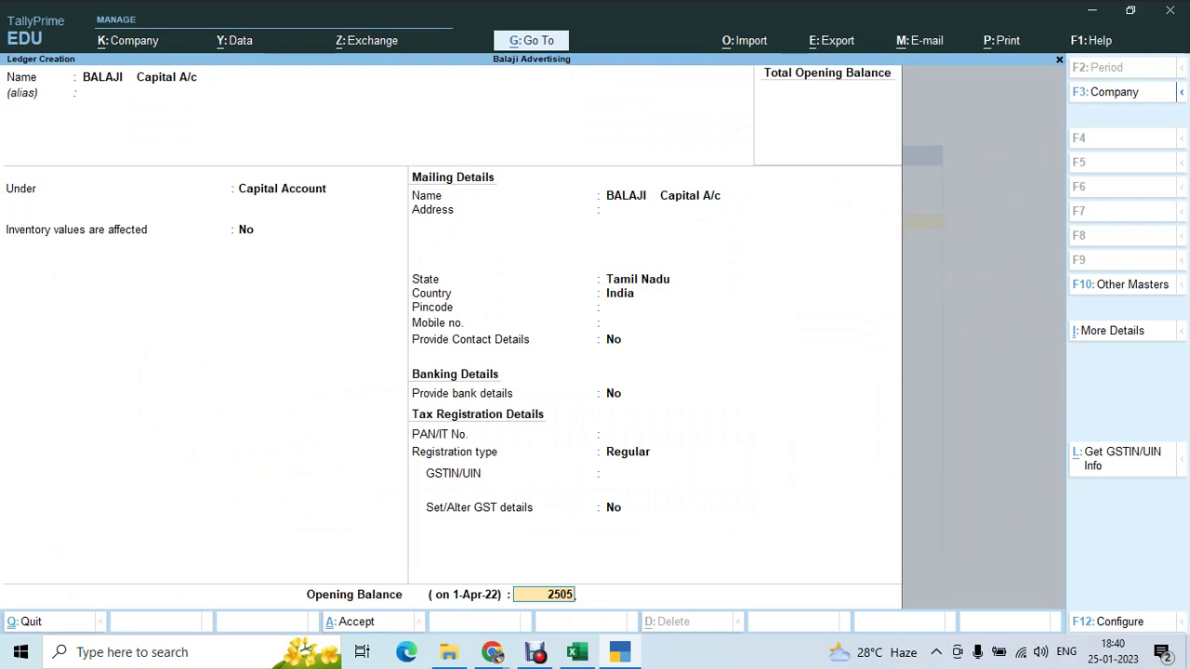
pyautogui.press('Return')
pyautogui.press('Return')
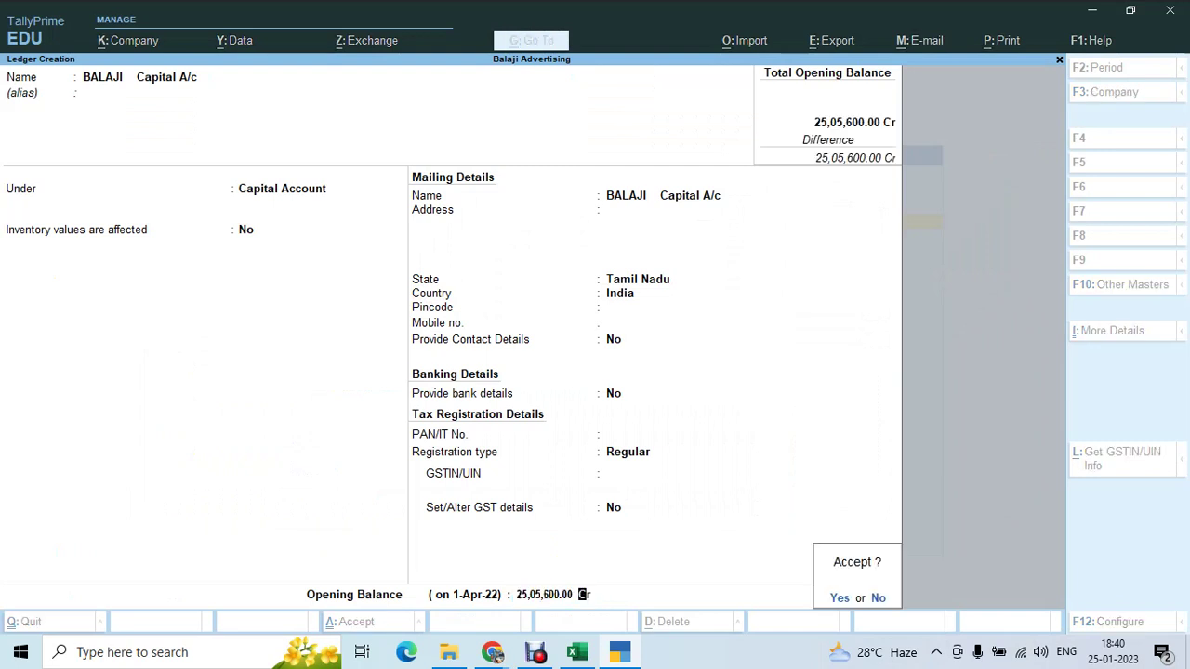
pyautogui.press('Return')
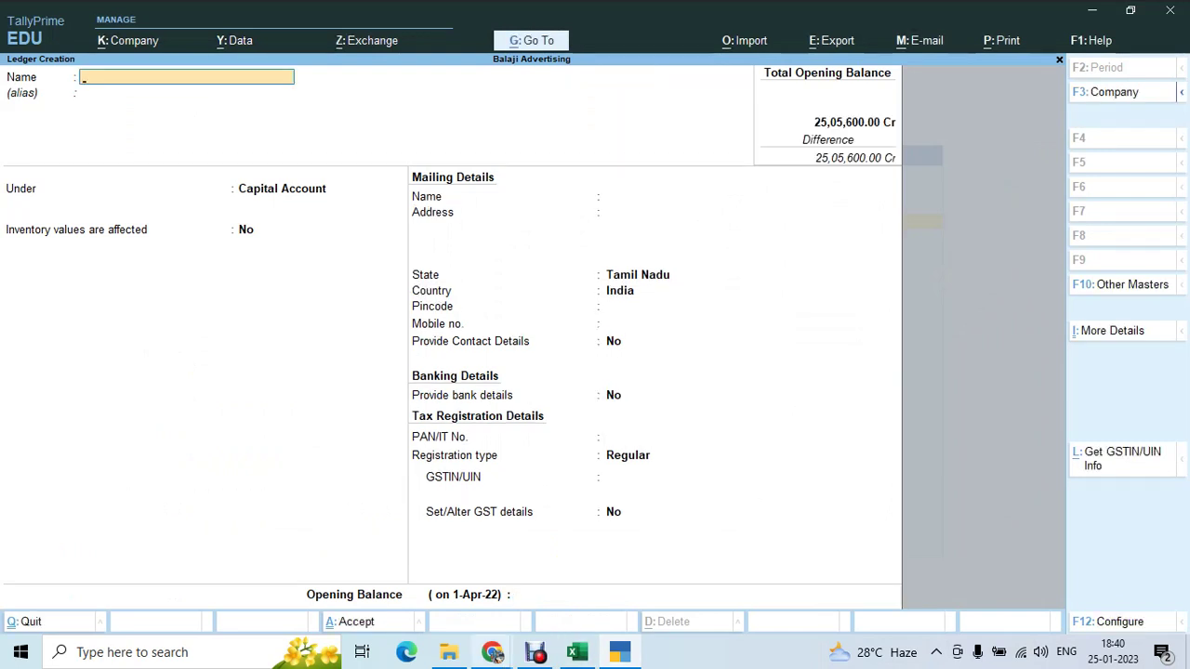
pyautogui.moveTo(496, 656)
pyautogui.click(395, 571)
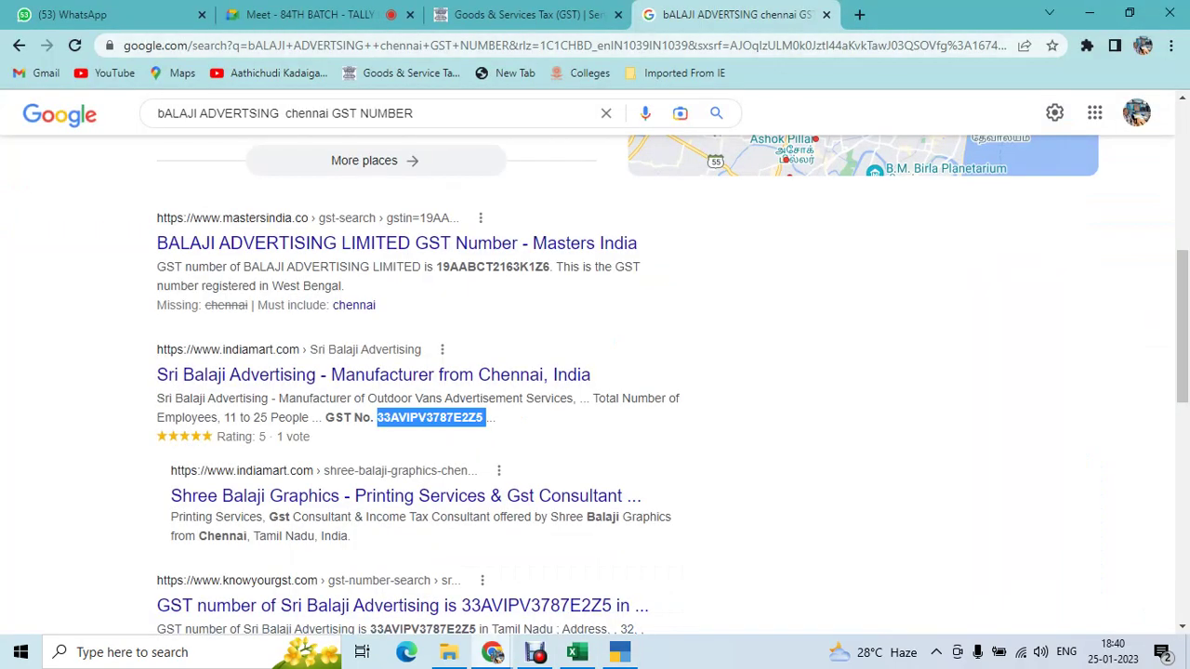
# - Dismiss the Meet join request and close the GST portal tab
pyautogui.click(496, 654)
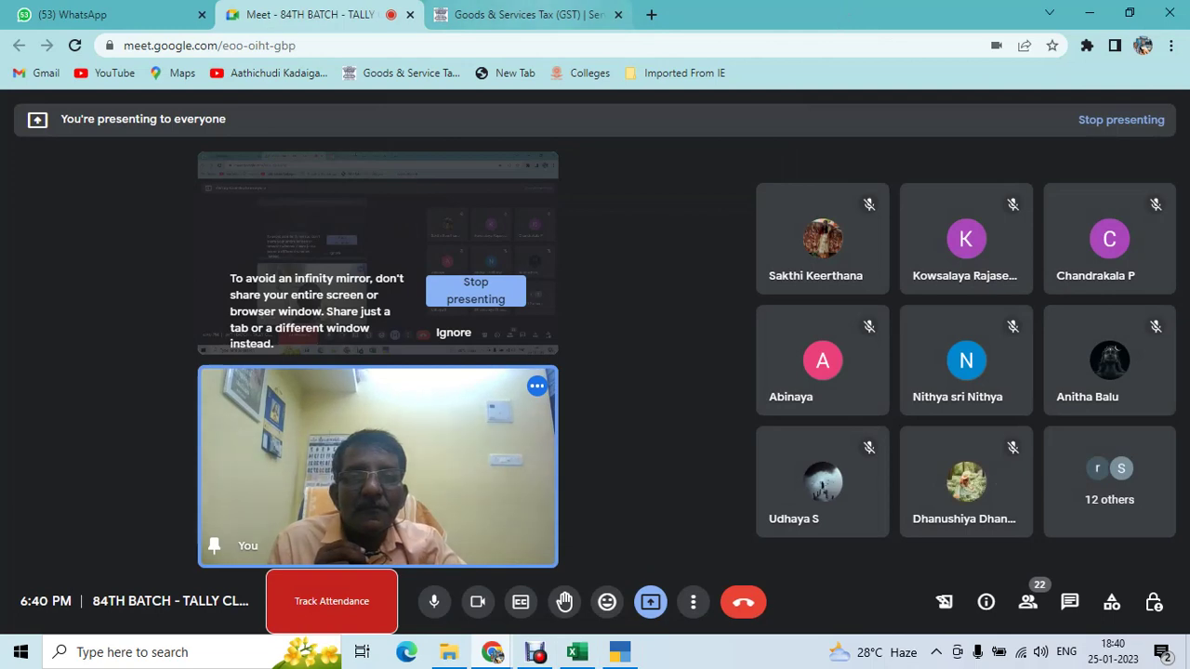
pyautogui.click(521, 14)
pyautogui.hotkey('ctrl', 'w')
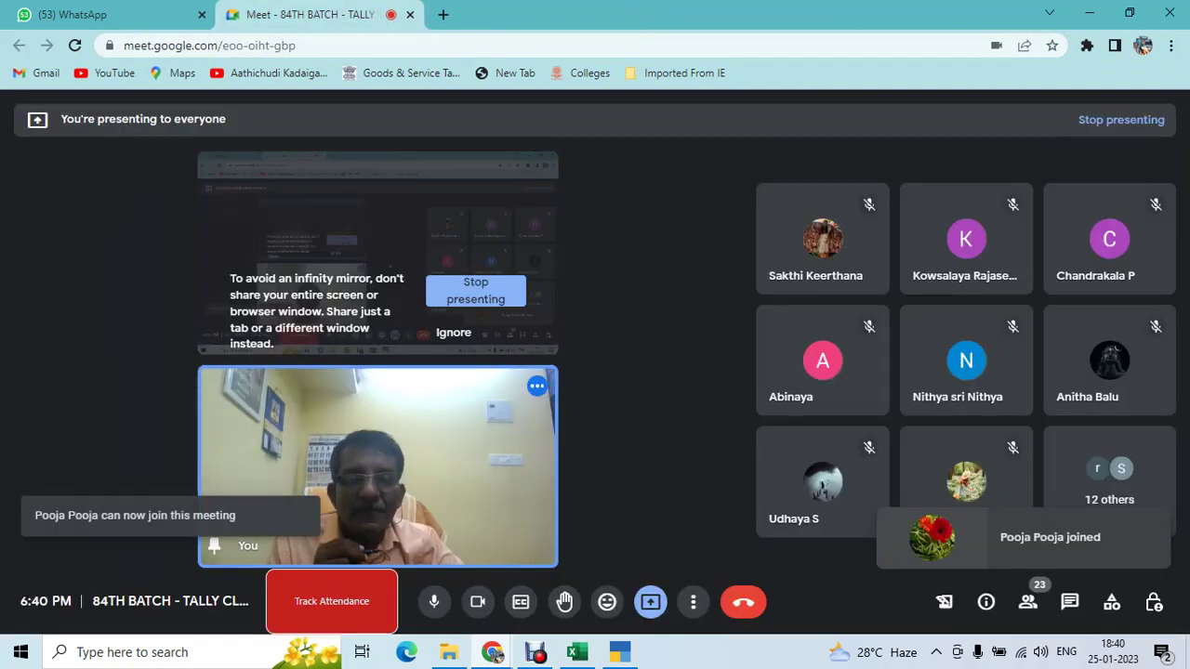
# - Select INDUMATHY COMPUTERS in cell B10 of the trial balance and return to TallyPrime
pyautogui.moveTo(577, 652)
pyautogui.click(576, 572)
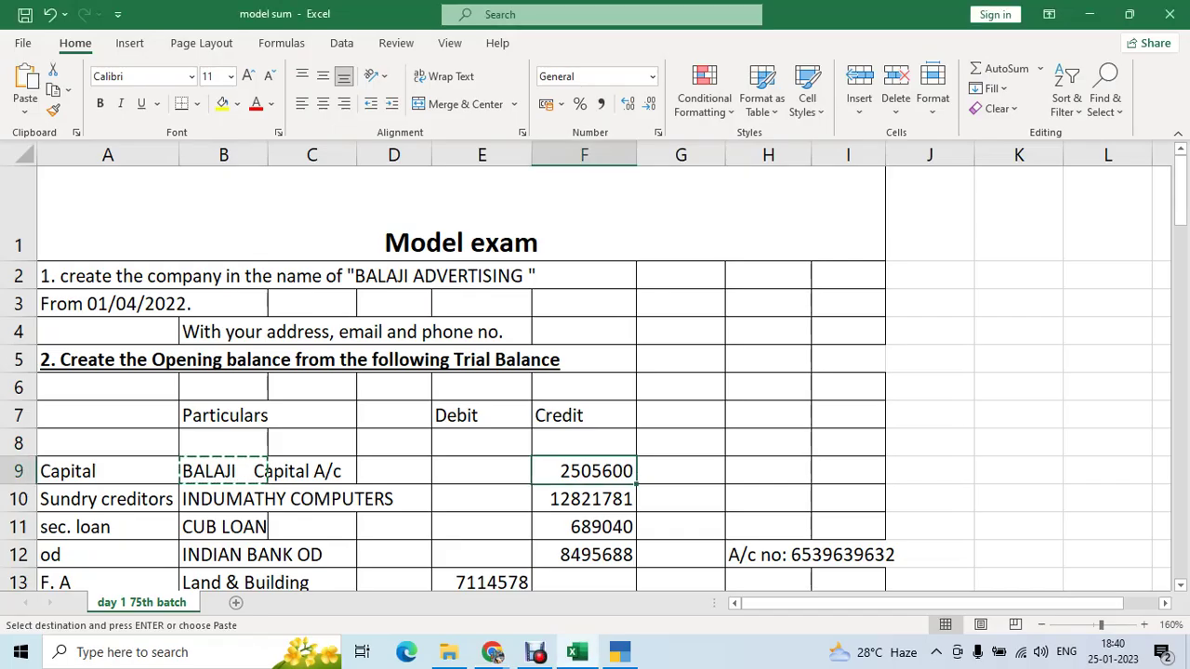
pyautogui.click(275, 471)
pyautogui.click(260, 499)
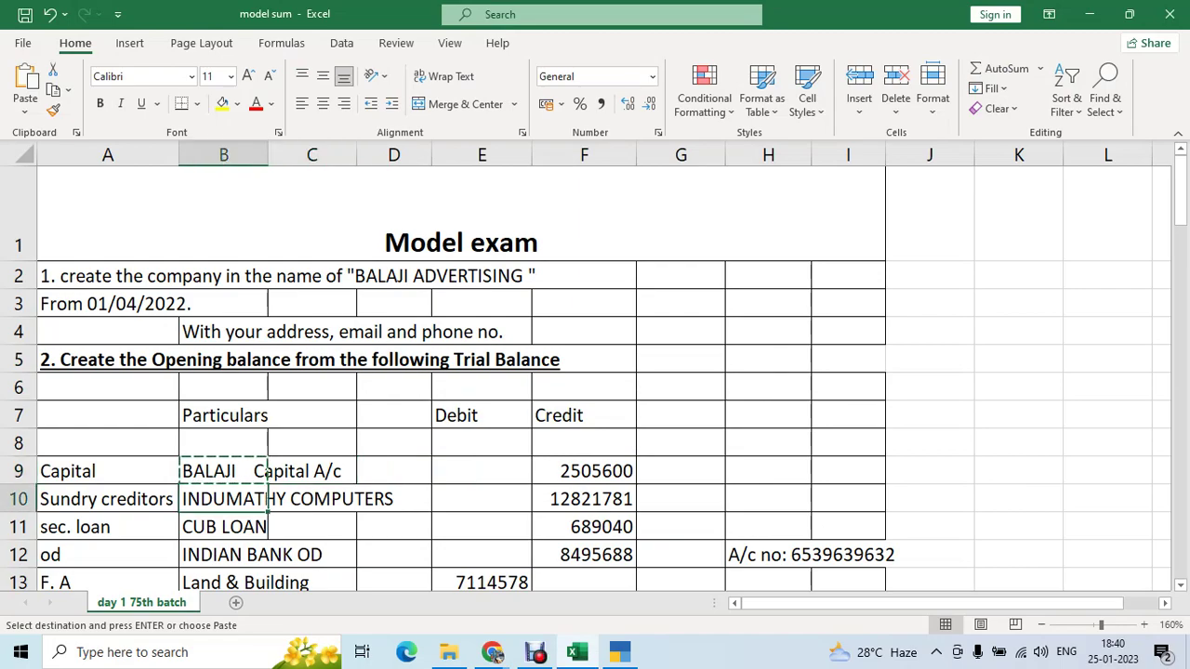
pyautogui.hotkey('alt', 'Tab')
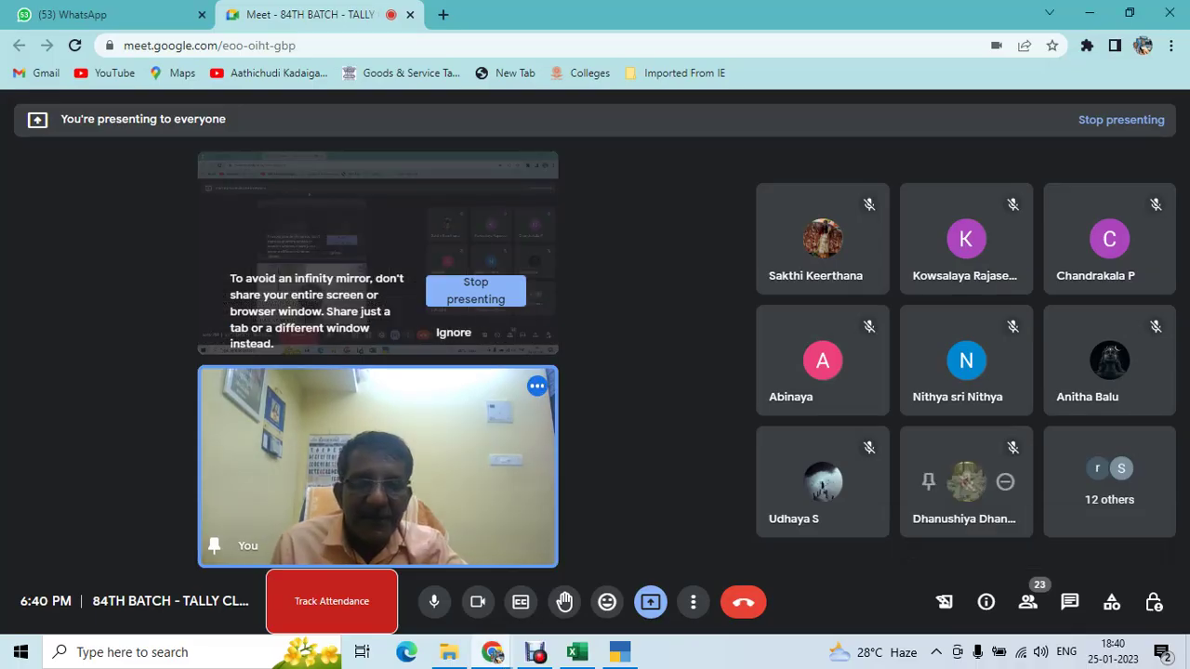
pyautogui.hotkey('alt', 'Tab')
pyautogui.press('Tab')
# - Name the ledger INDUMATHY COMPUTERS under Sundry Creditors, keeping bill-by-bill balances and Regular registration
pyautogui.hotkey('ctrl', 'v')
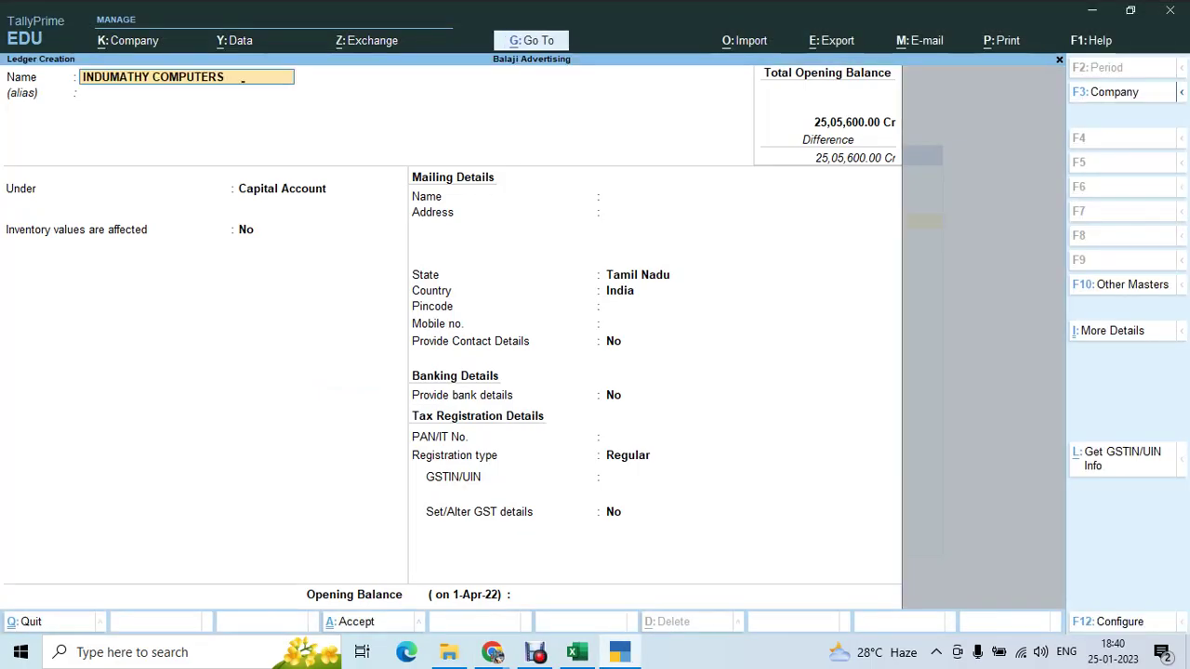
pyautogui.press('Return')
pyautogui.write('Sund')
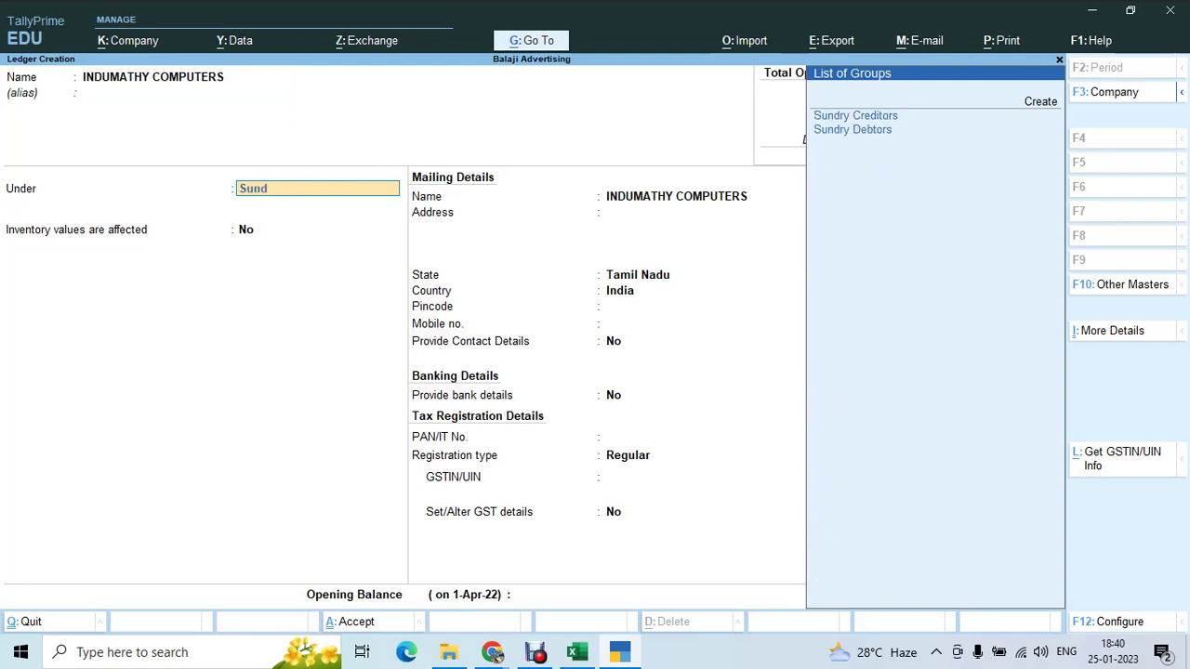
pyautogui.press('Return')
pyautogui.press('Return')
pyautogui.write('3')
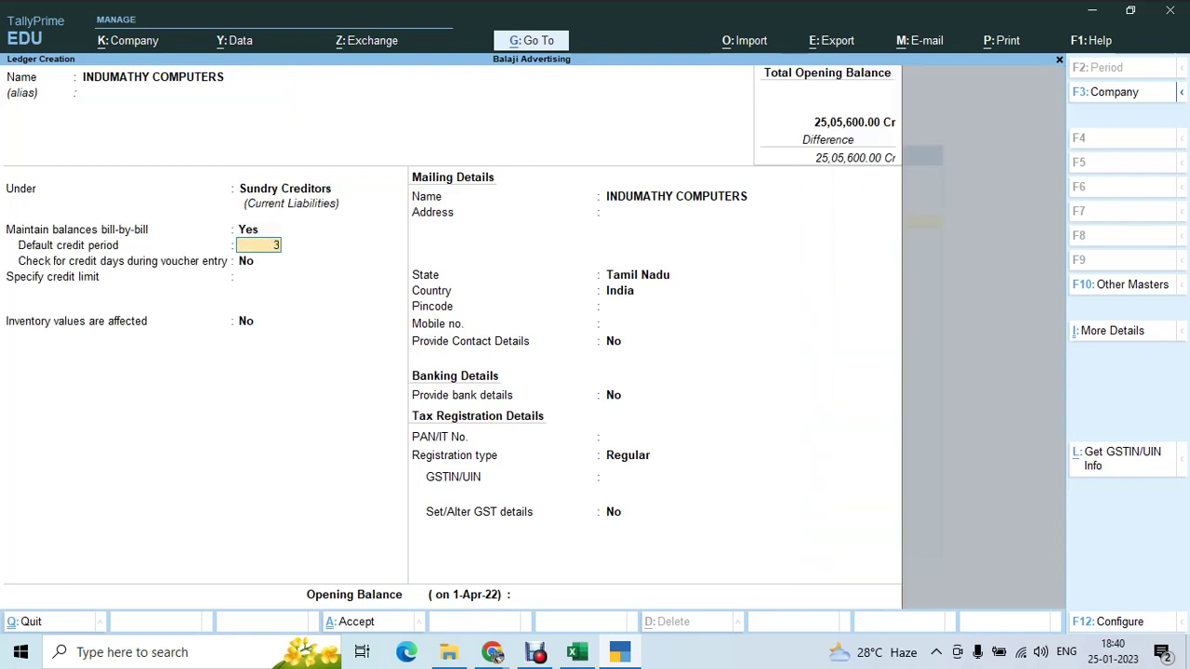
pyautogui.write('0')
pyautogui.press('Return')
pyautogui.press('Return')
pyautogui.press('Return')
pyautogui.press('Return')
pyautogui.press('Return')
pyautogui.press('Return')
pyautogui.press('Return')
pyautogui.press('Return')
pyautogui.press('Return')
pyautogui.press('Return')
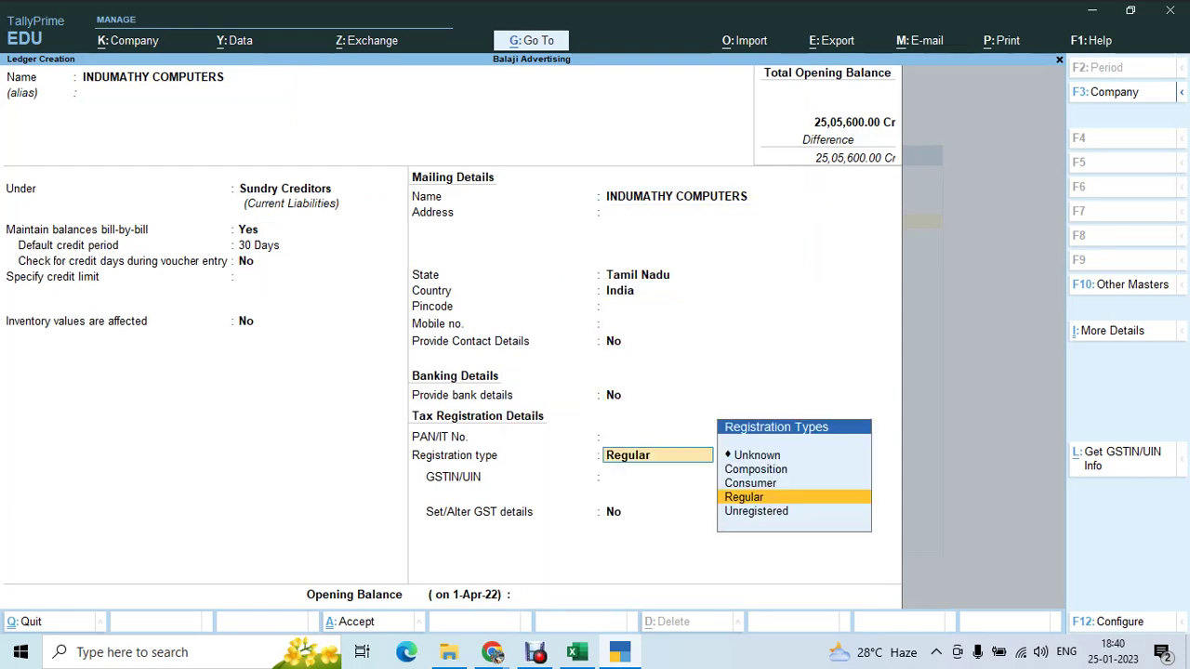
pyautogui.press('Return')
pyautogui.press('Return')
pyautogui.press('Return')
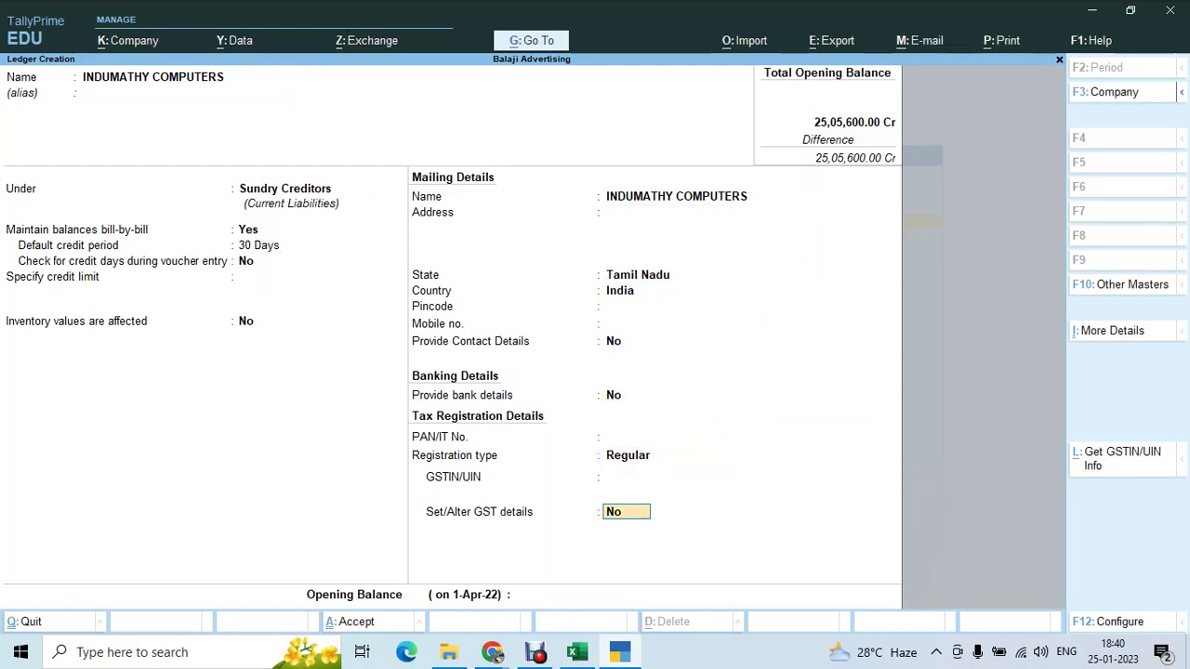
pyautogui.press('Return')
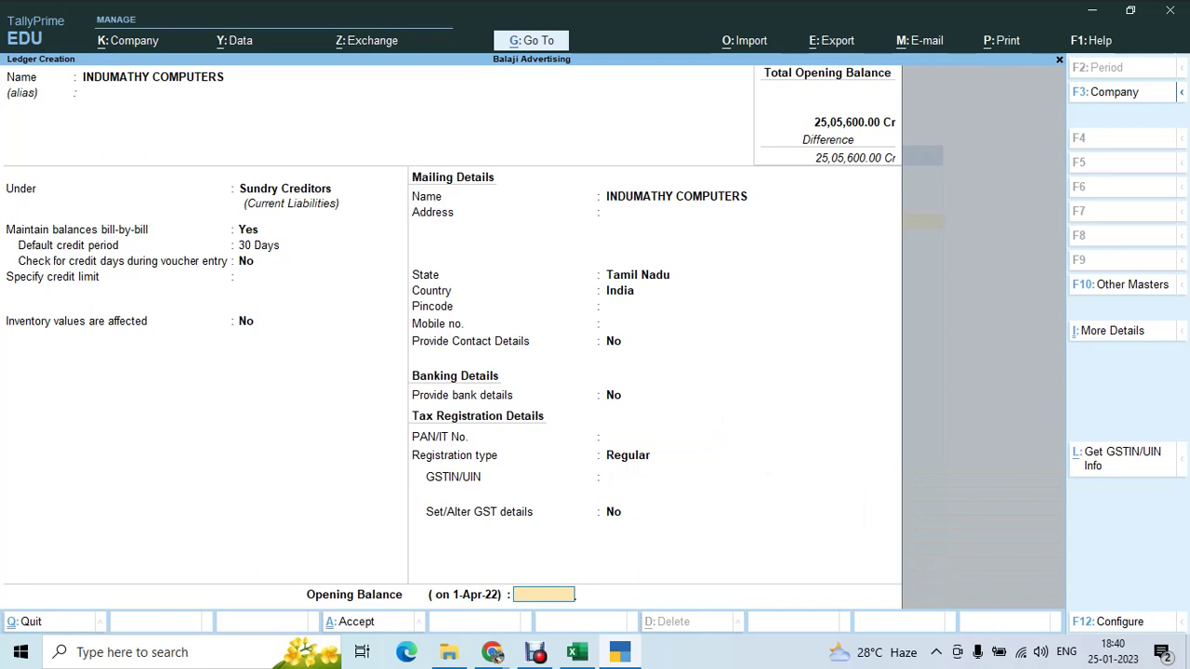
# - Copy 12821781 from Excel cell F10 and enter it as the Cr opening balance, bill dated 31/3/2022
pyautogui.hotkey('alt', 'Tab')
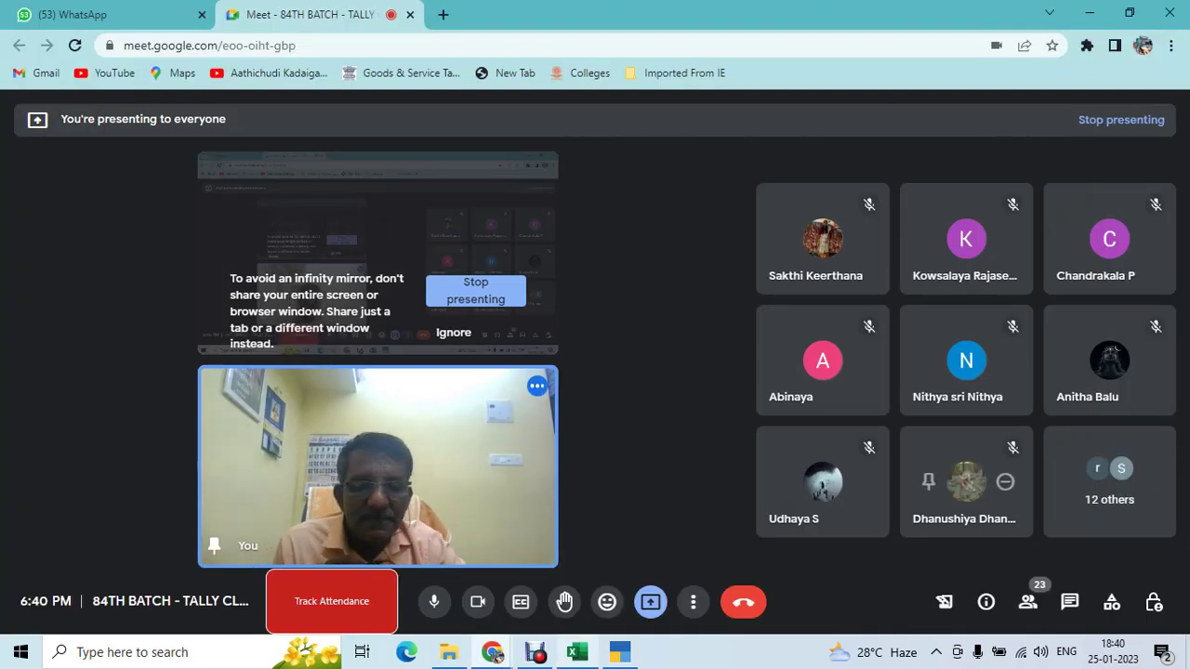
pyautogui.click(577, 652)
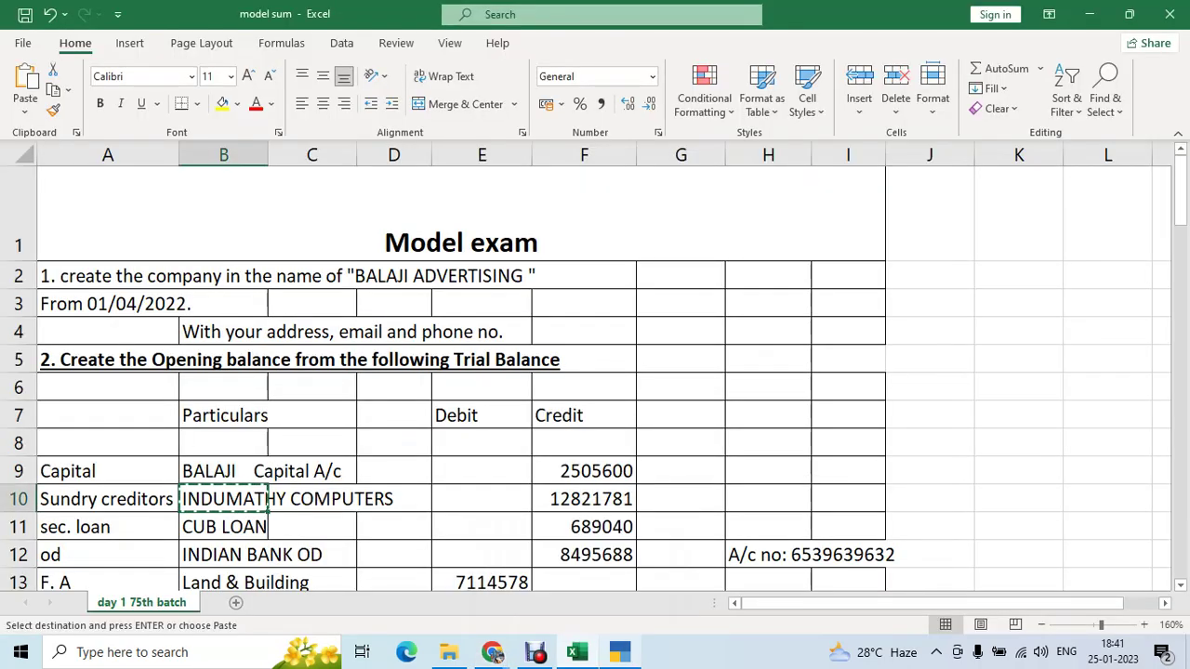
pyautogui.click(620, 651)
pyautogui.click(576, 651)
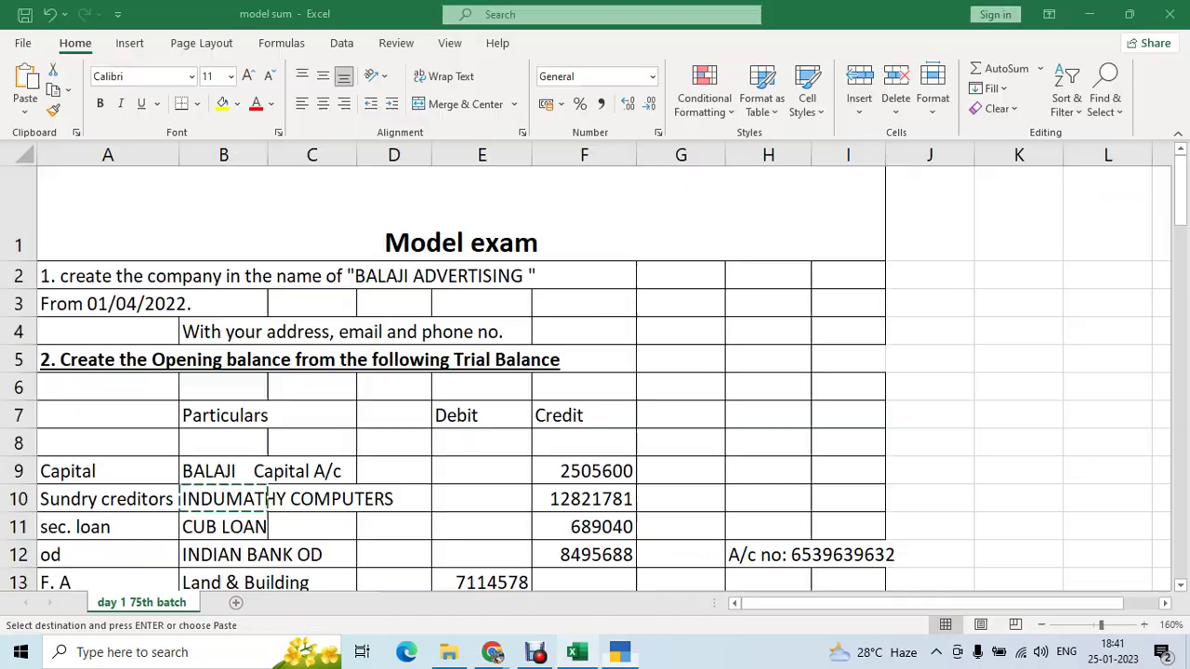
pyautogui.click(591, 500)
pyautogui.hotkey('ctrl', 'c')
pyautogui.hotkey('alt', 'Tab')
pyautogui.hotkey('ctrl', 'alt', 'v')
pyautogui.press('Return')
pyautogui.press('Return')
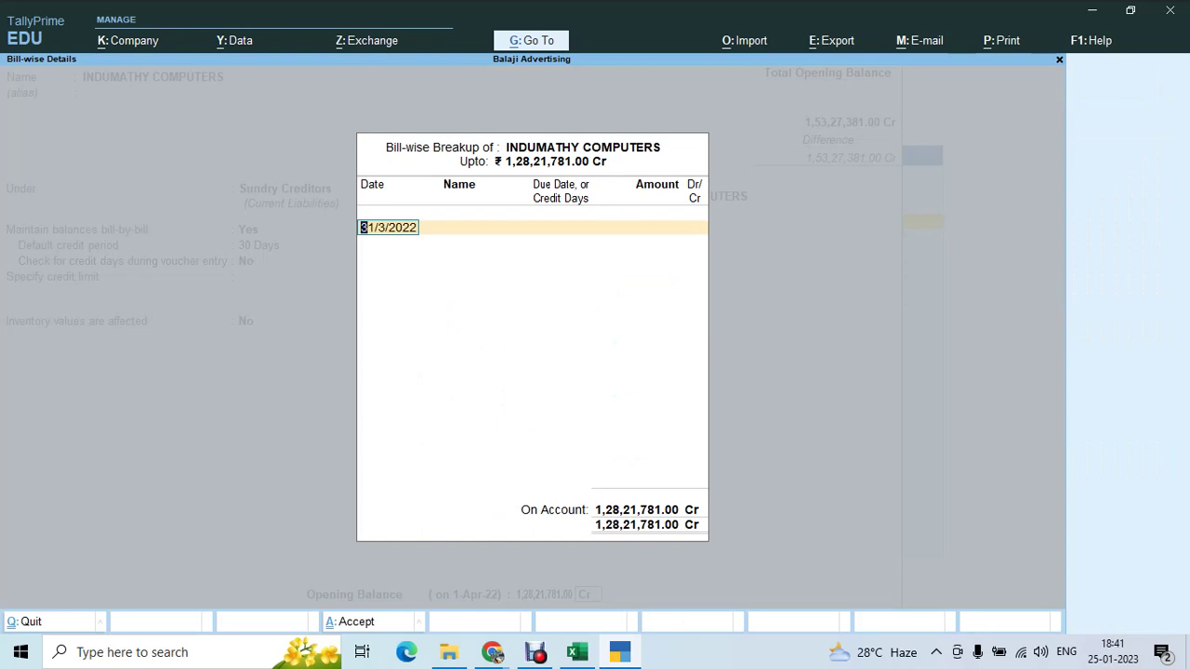
pyautogui.press('Return')
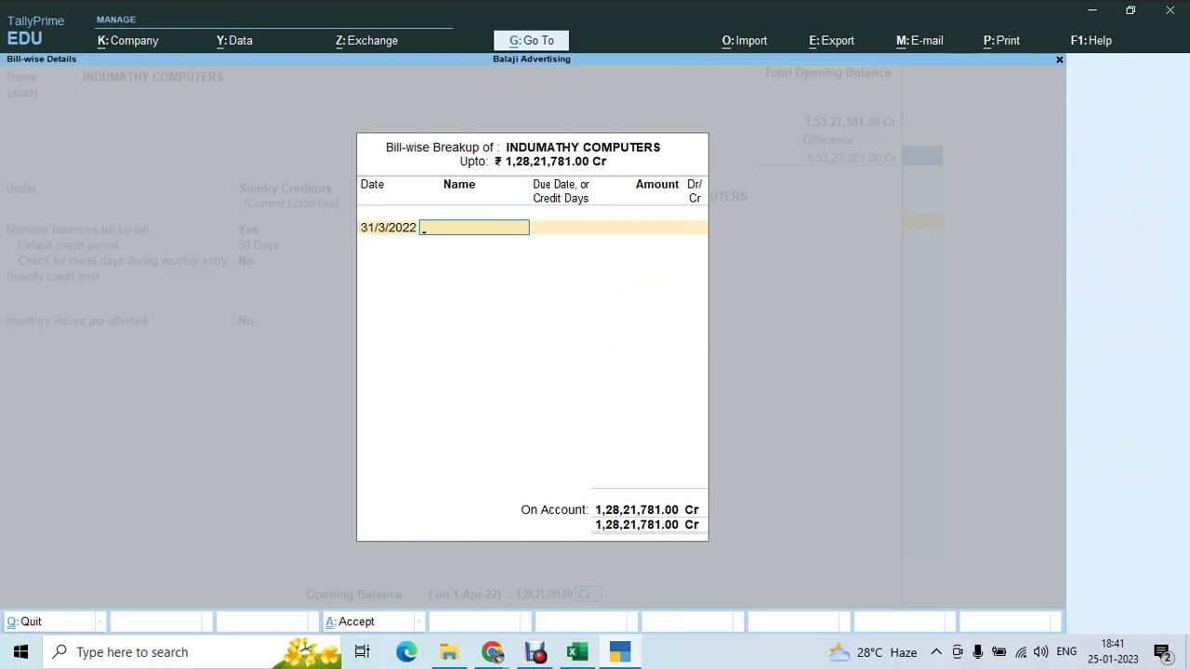
pyautogui.press('Return')
pyautogui.press('Return')
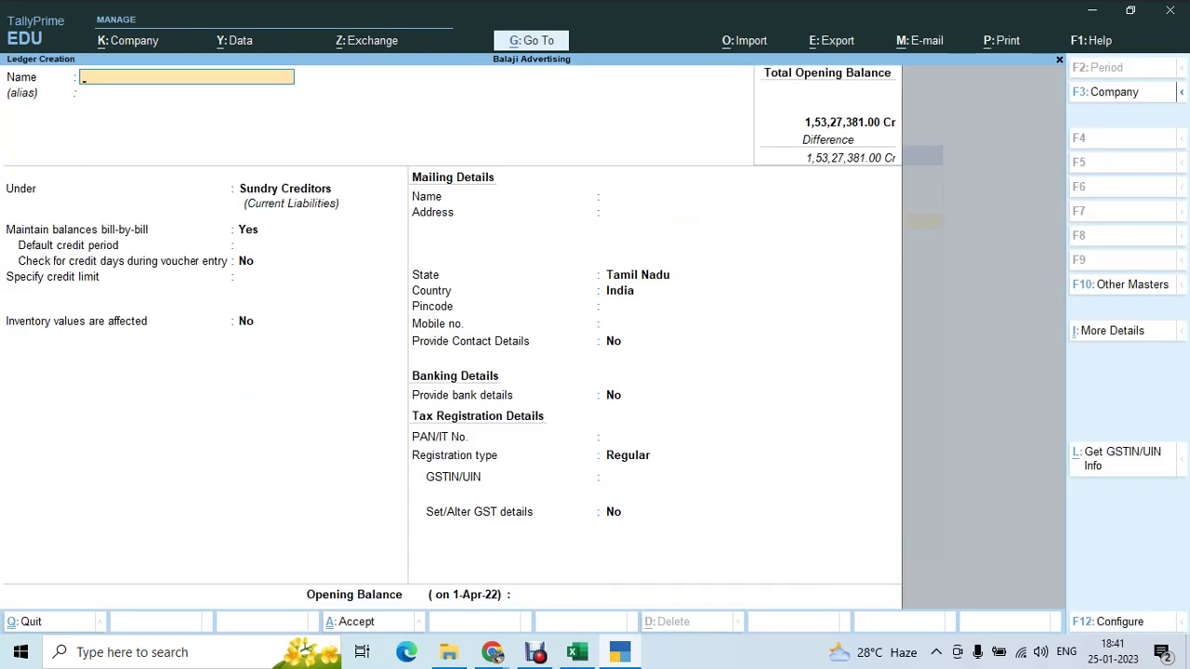
pyautogui.hotkey('alt', 'Tab')
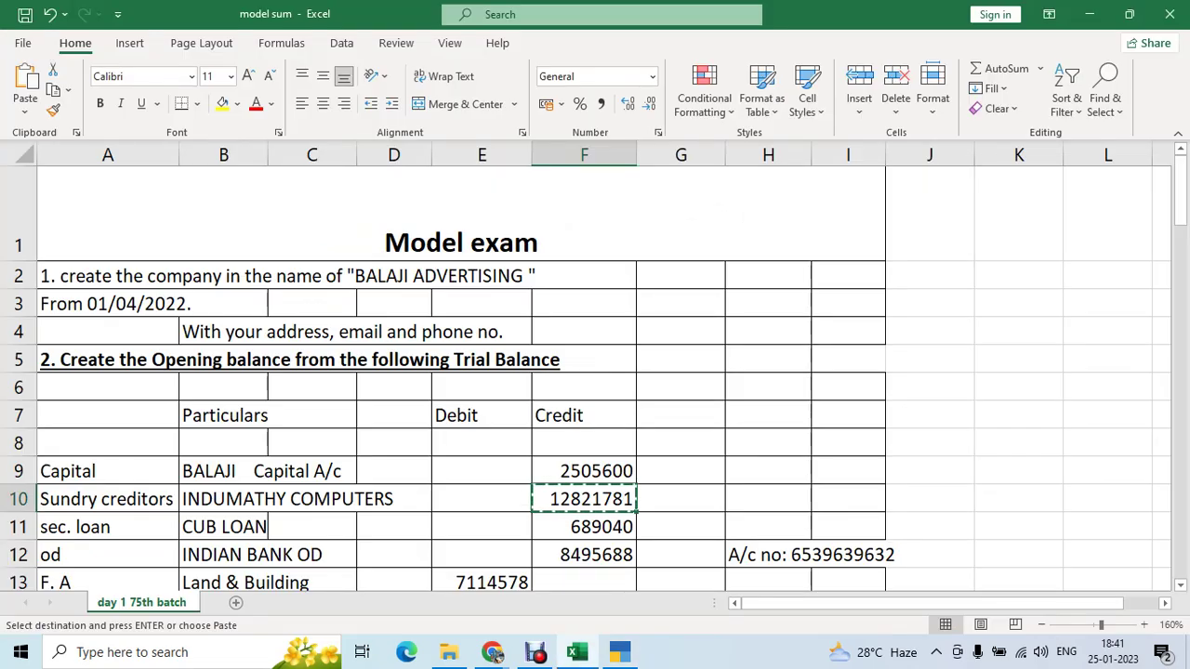
# - Copy the CUB LOAN credit amount 689040 from Excel cell F11
pyautogui.press('Down')
pyautogui.press('Left')
pyautogui.press('Left')
pyautogui.press('Right')
pyautogui.press('Right')
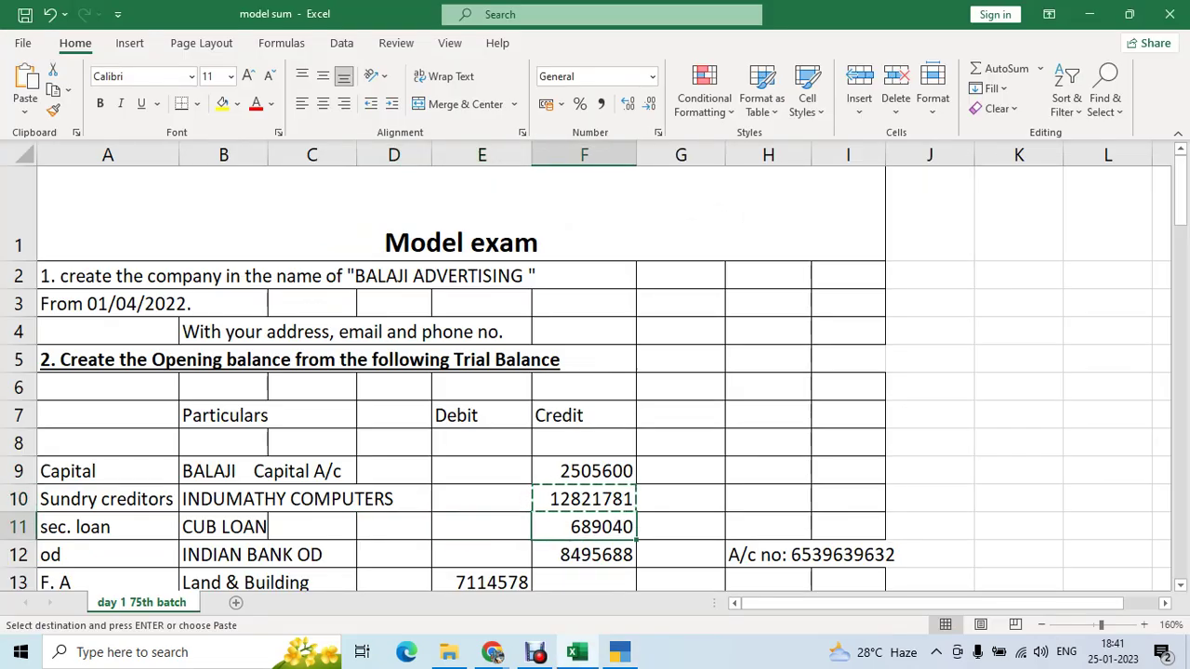
pyautogui.hotkey('ctrl', 'c')
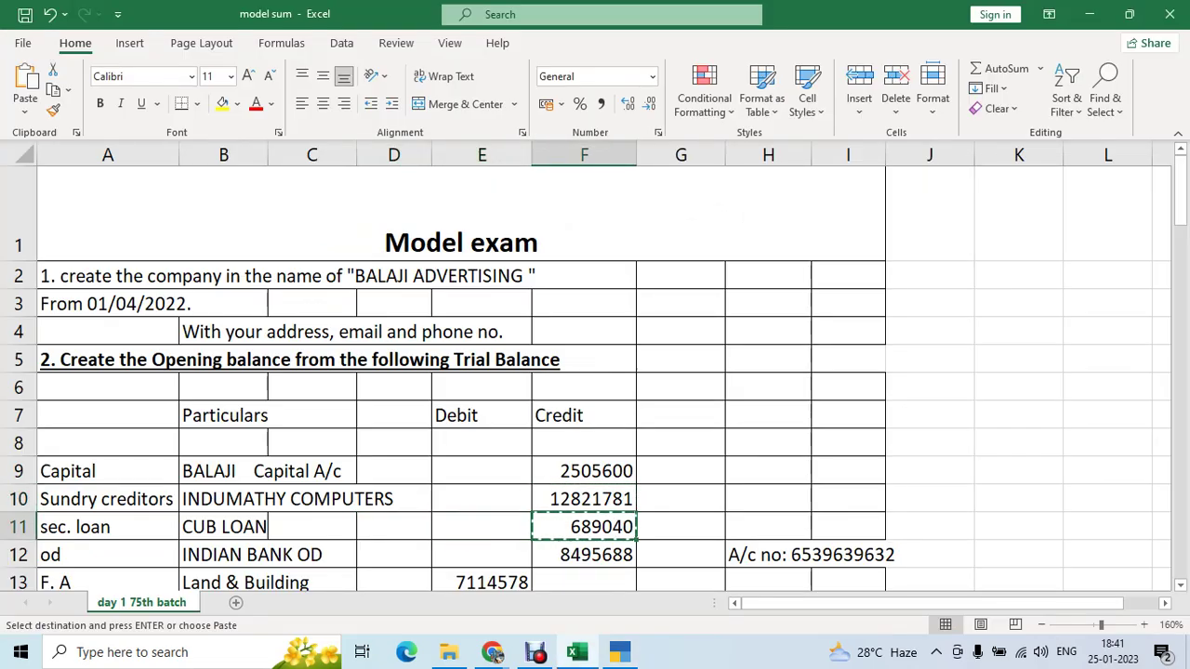
pyautogui.hotkey('alt', 'Tab')
# - Create the Cub Loan ledger under Secured Loans with a 689040 Cr opening balance
pyautogui.write('Cu')
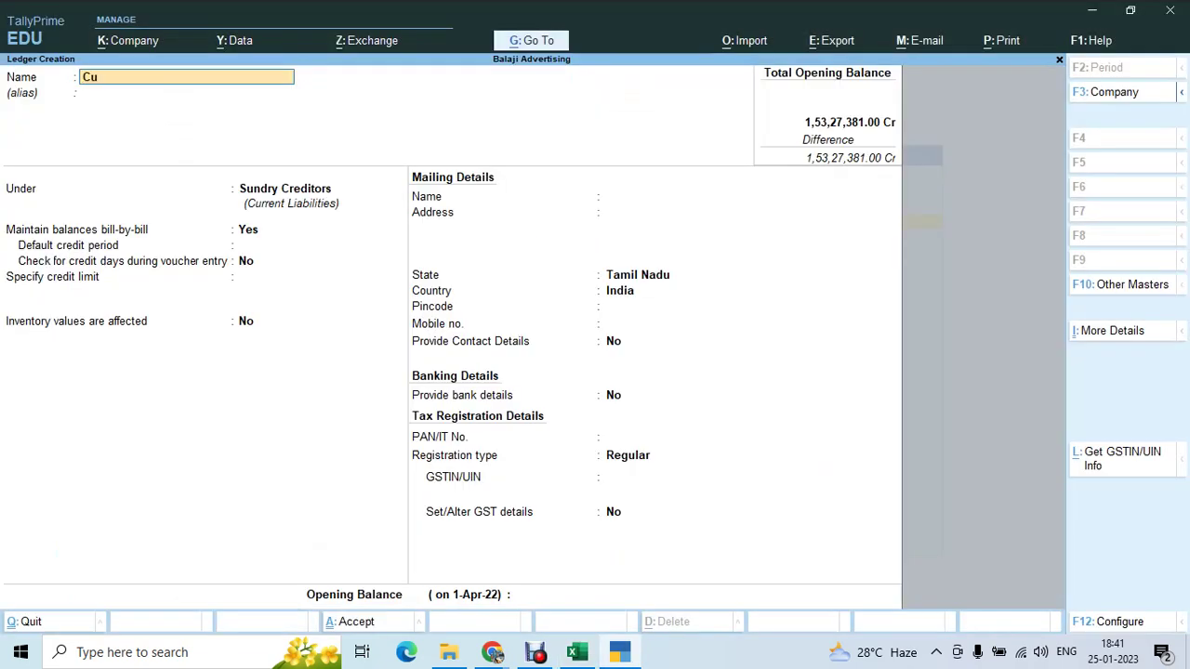
pyautogui.write('b Loan')
pyautogui.press('Return')
pyautogui.press('Return')
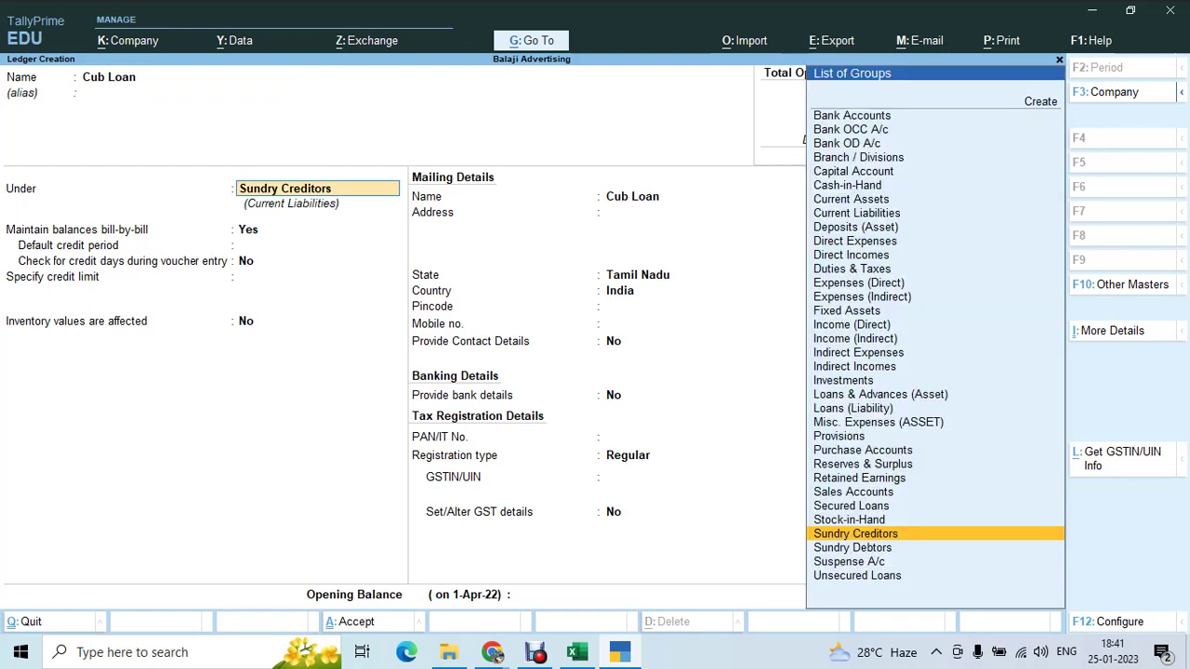
pyautogui.write('Sec')
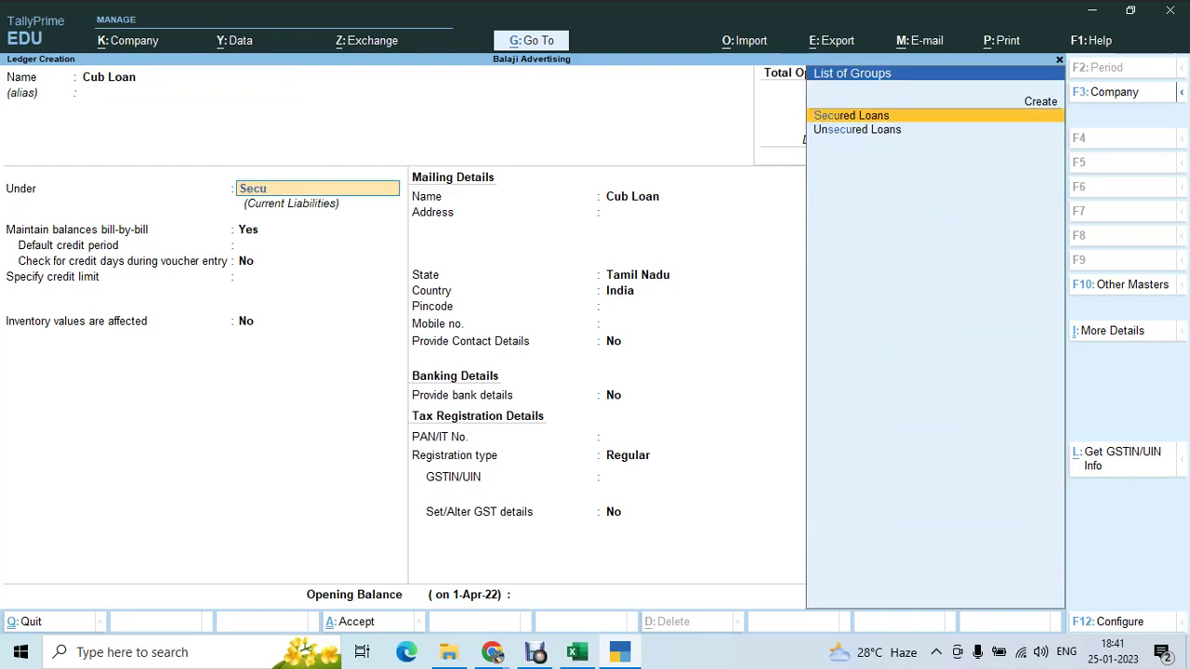
pyautogui.write('u')
pyautogui.press('Return')
pyautogui.press('Return')
pyautogui.press('Return')
pyautogui.press('Return')
pyautogui.press('Return')
pyautogui.press('Return')
pyautogui.press('Return')
pyautogui.press('Return')
pyautogui.press('Return')
pyautogui.press('Return')
pyautogui.press('Return')
pyautogui.press('Return')
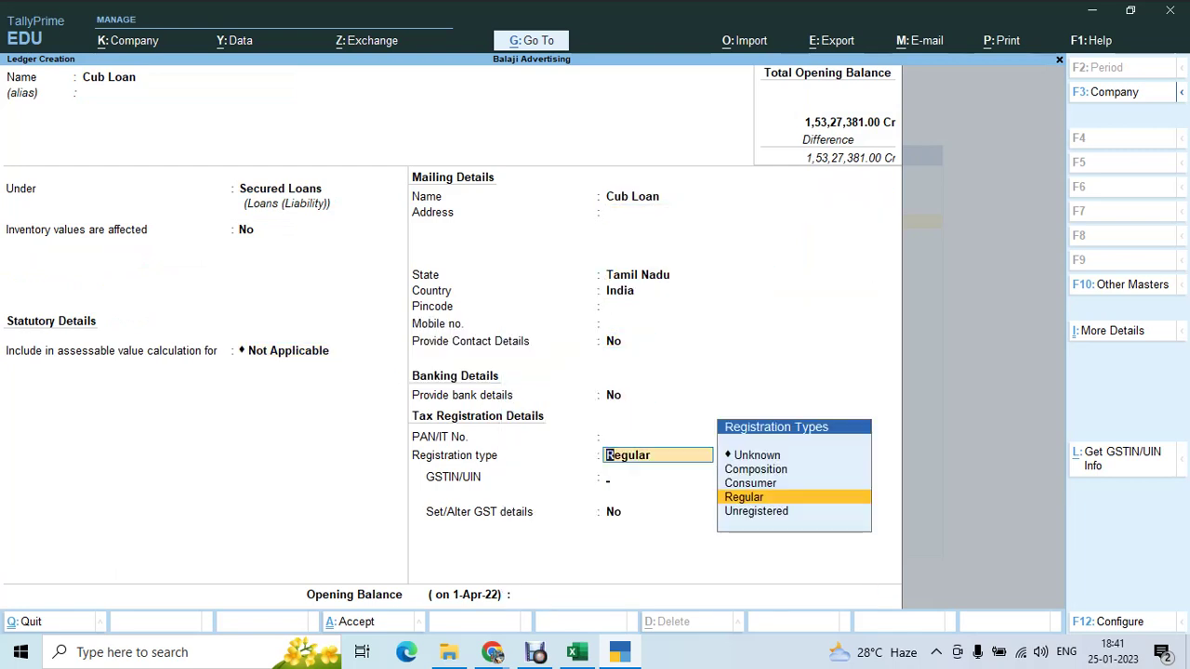
pyautogui.press('Return')
pyautogui.press('Return')
pyautogui.press('Return')
pyautogui.press('Return')
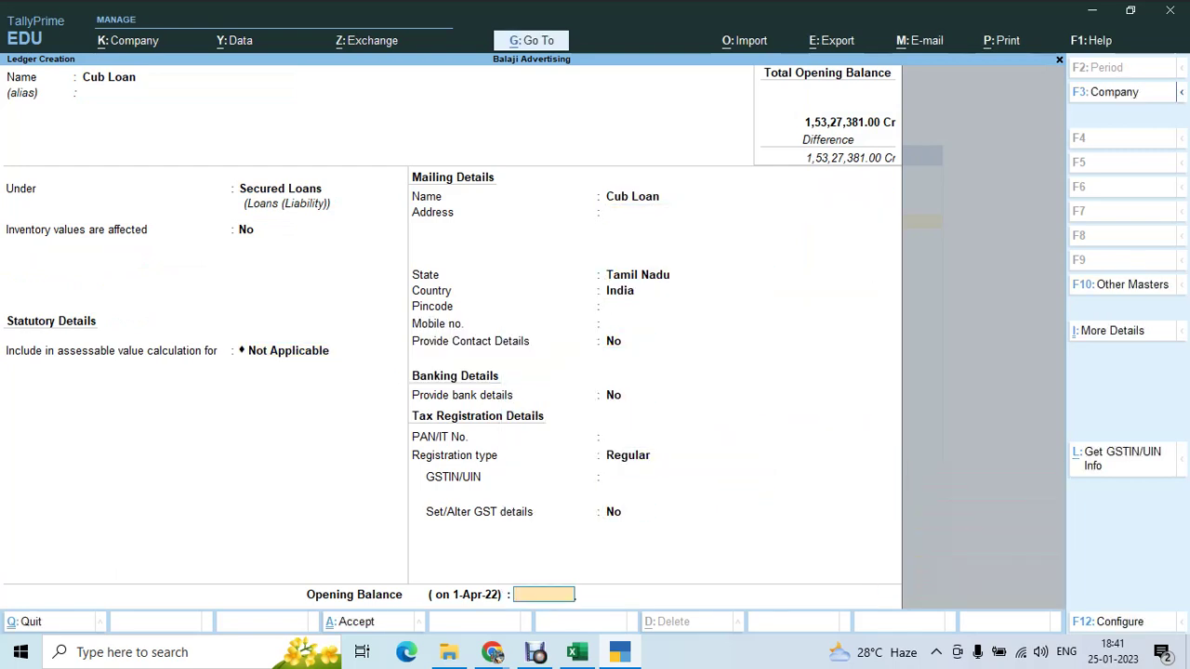
pyautogui.write('689040')
pyautogui.press('Return')
pyautogui.press('Return')
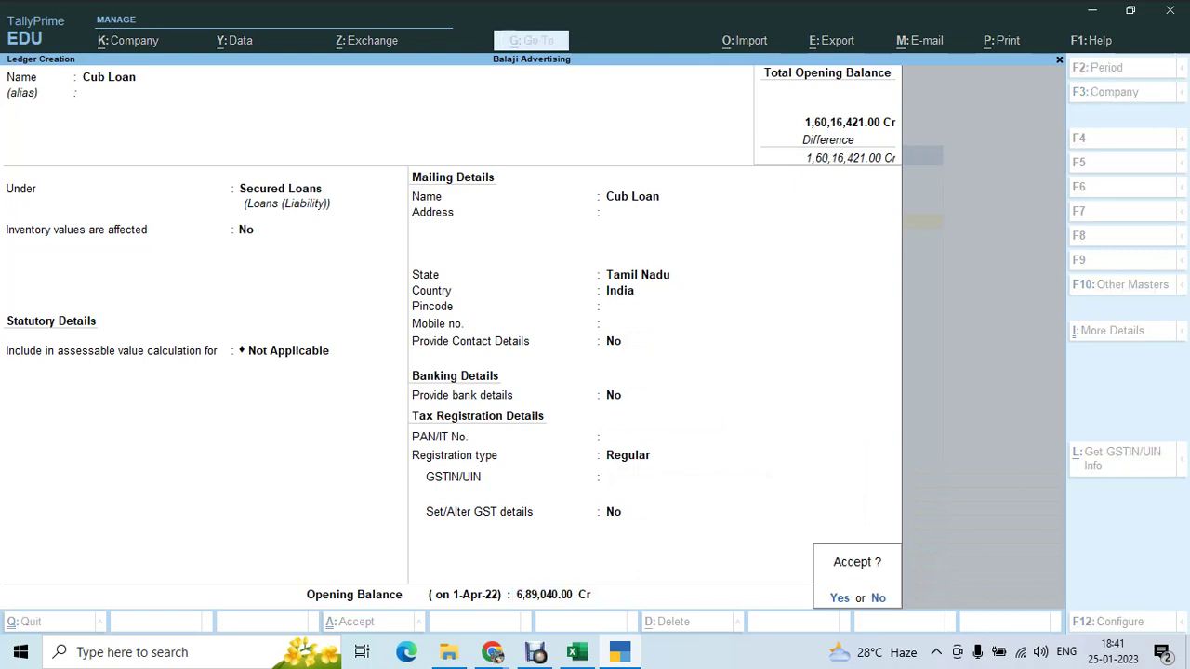
pyautogui.press('Return')
pyautogui.hotkey('alt', 'Tab')
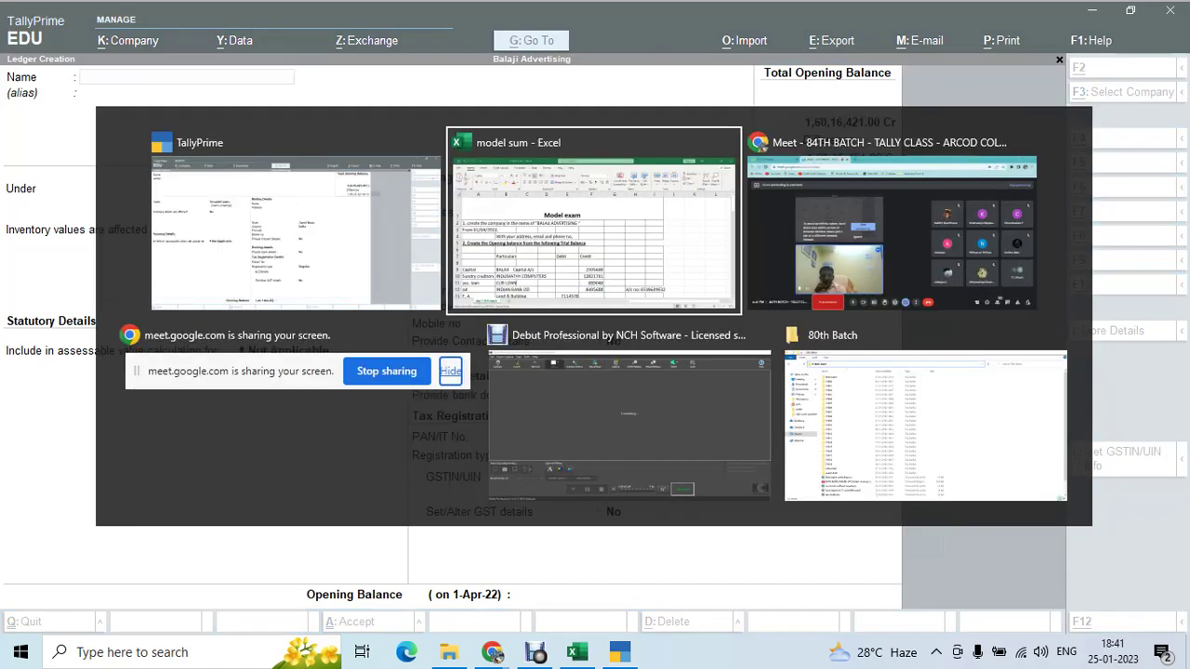
# - Copy the ledger name INDIAN BANK OD from Excel cell B12
pyautogui.press('Down')
pyautogui.press('Left')
pyautogui.press('Left')
pyautogui.press('Left')
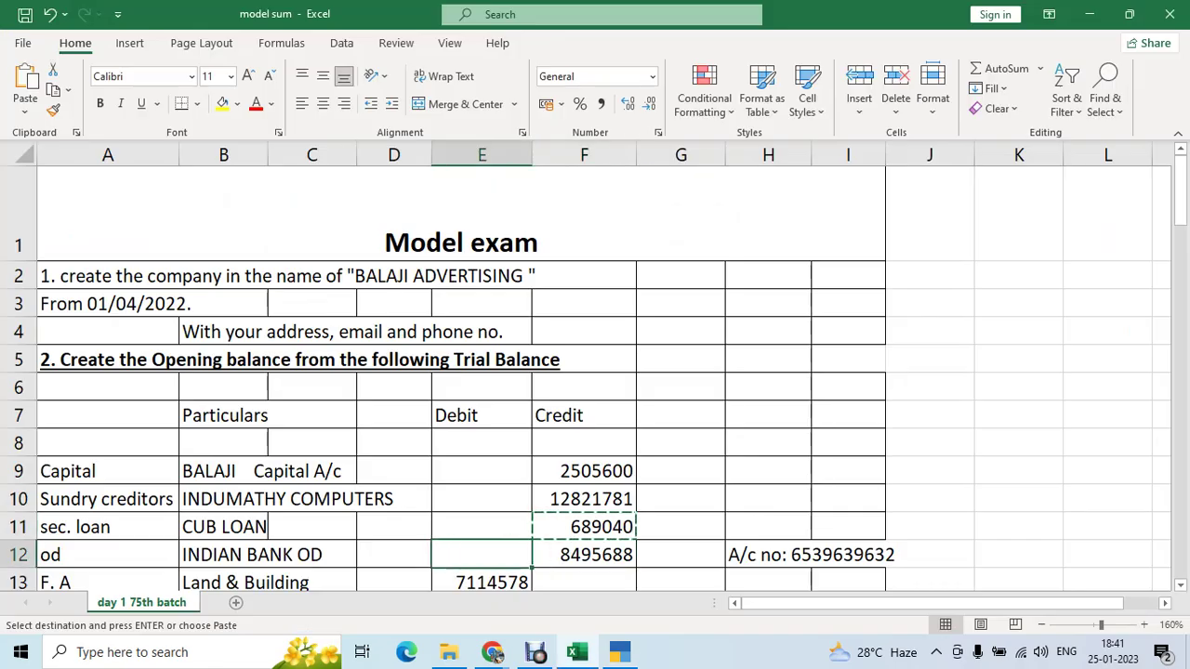
pyautogui.press('Left')
pyautogui.press('Right')
pyautogui.press('Right')
pyautogui.press('Right')
pyautogui.press('Right')
pyautogui.press('Left')
pyautogui.press('Left')
pyautogui.press('Left')
pyautogui.press('Left')
pyautogui.hotkey('ctrl', 'c')
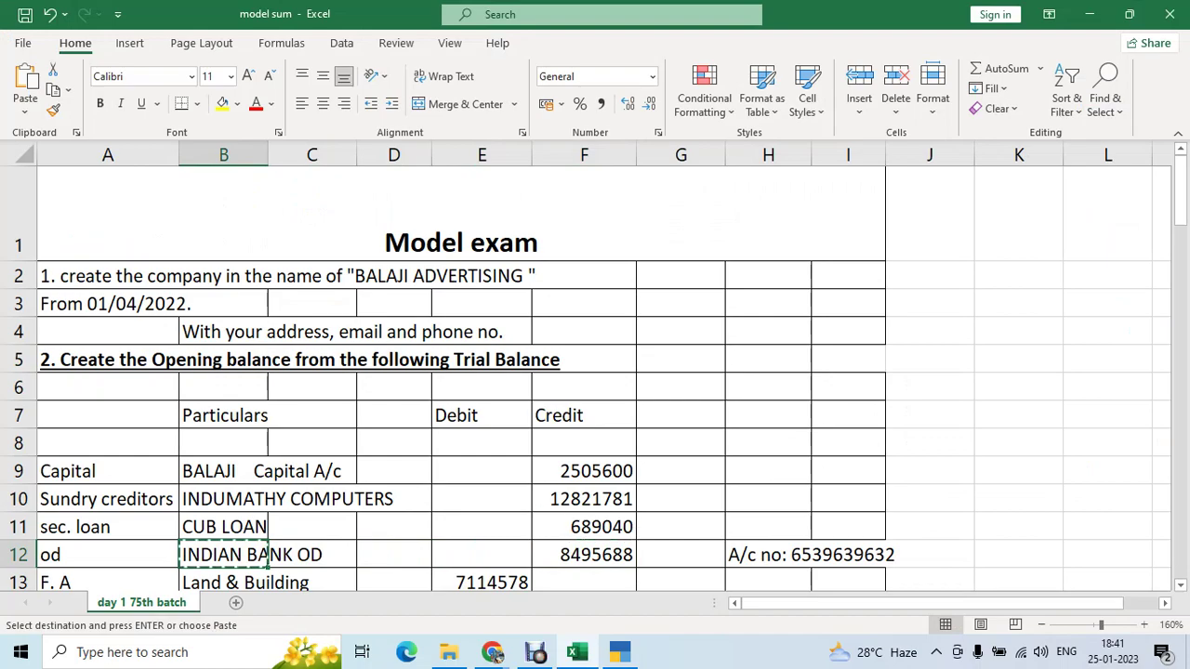
# - Paste INDIAN BANK OD as the new ledger name and group it under Bank OD A/c
pyautogui.hotkey('alt', 'Tab')
pyautogui.hotkey('alt', 'Tab')
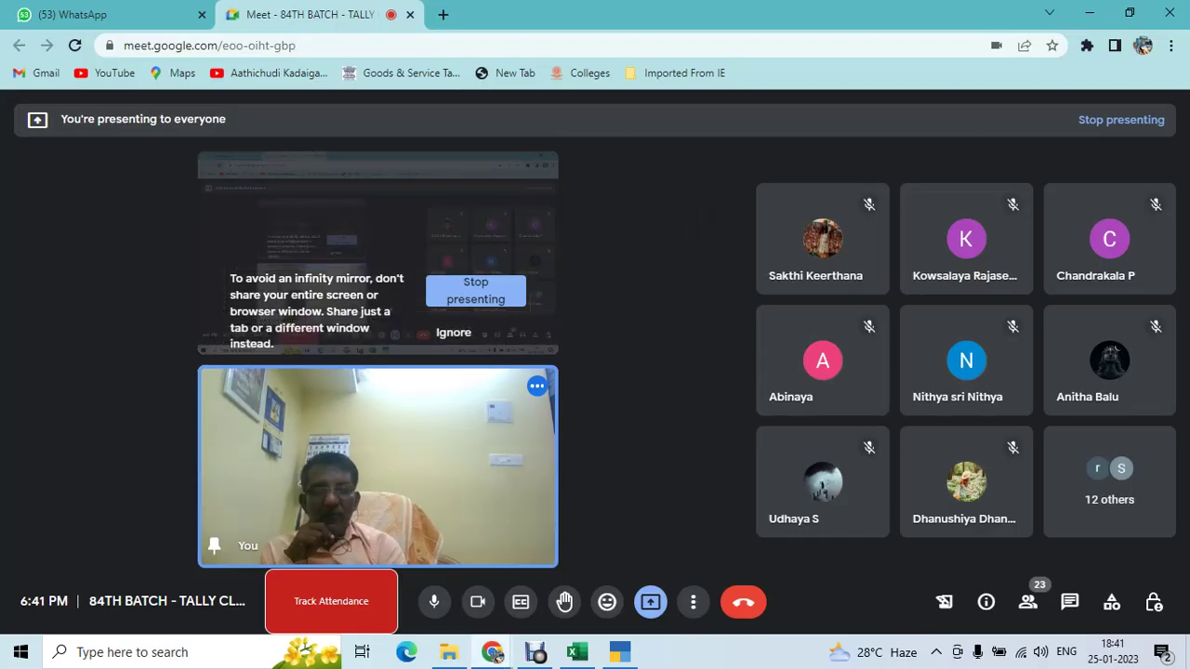
pyautogui.hotkey('alt', 'Tab')
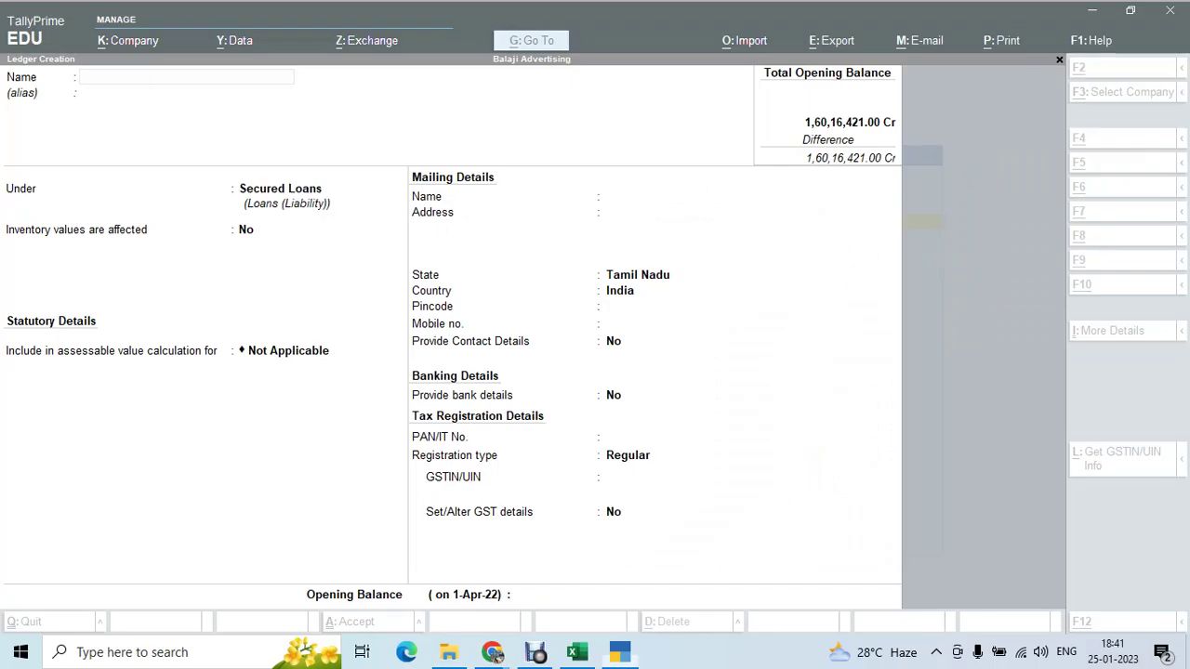
pyautogui.hotkey('ctrl', 'v')
pyautogui.press('Return')
pyautogui.press('Return')
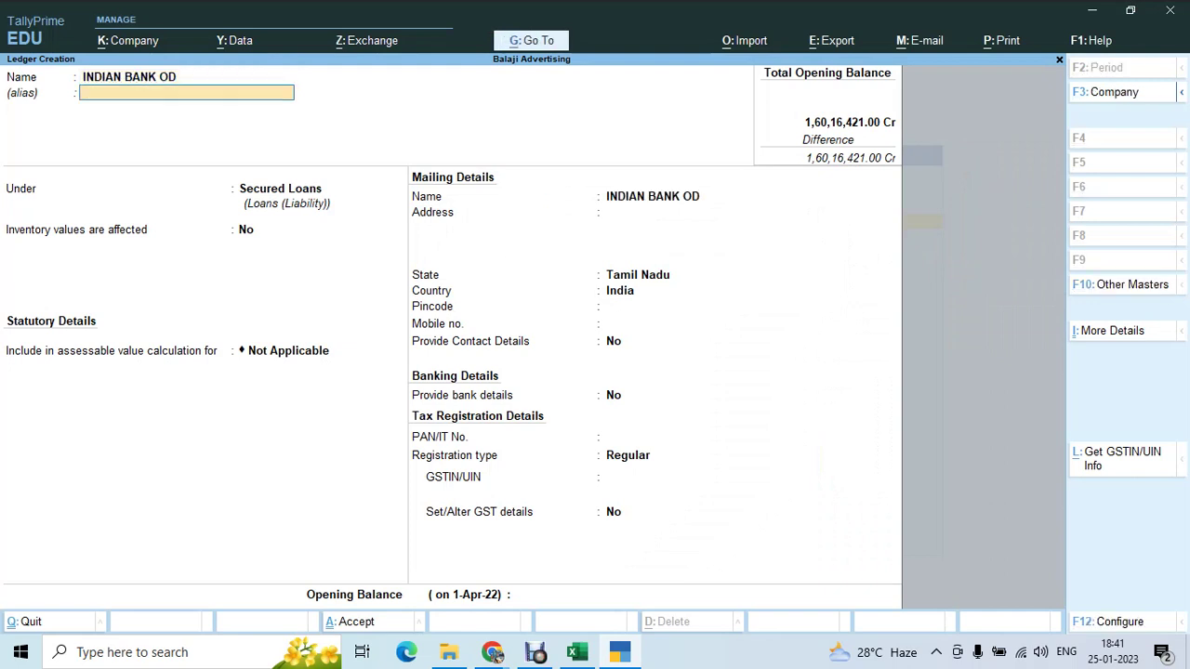
pyautogui.write('Od')
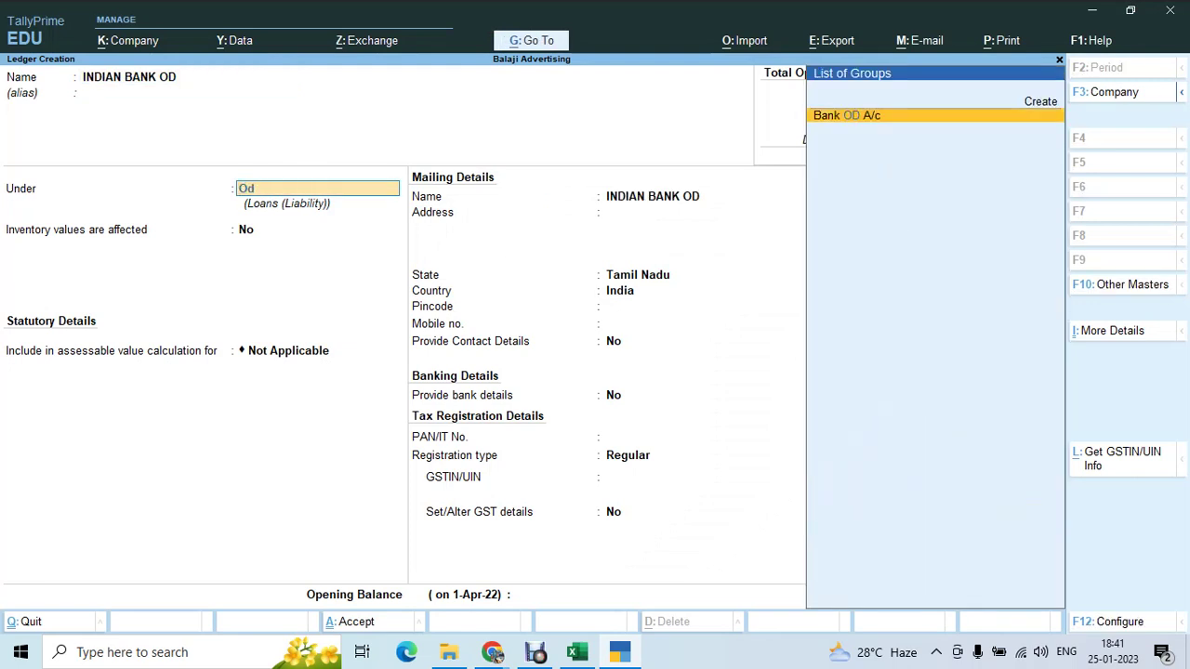
pyautogui.press('Return')
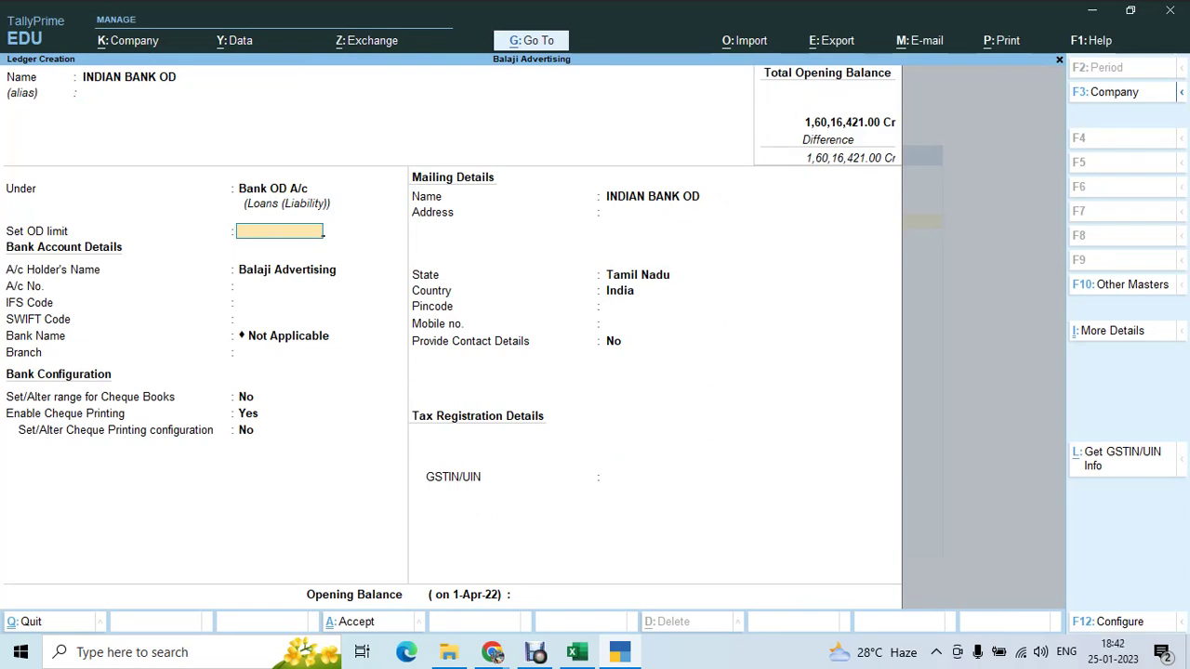
pyautogui.hotkey('alt', 'Tab')
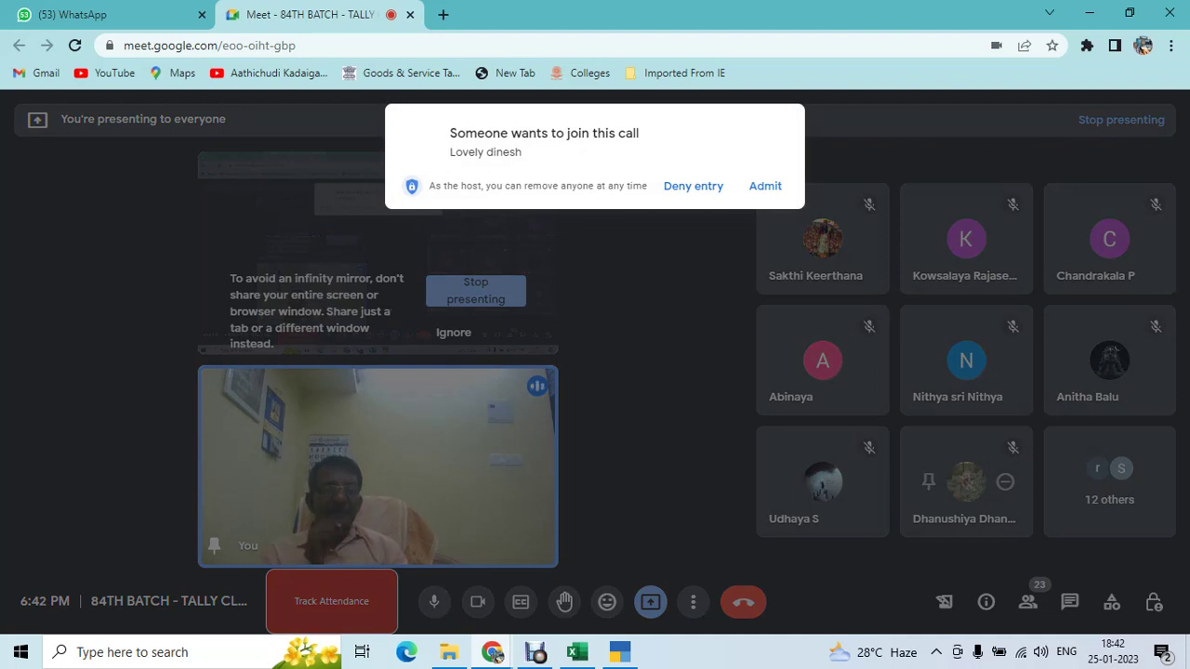
# - Admit the participant waiting to join the Google Meet class, then bring TallyPrime back to the front
pyautogui.click(765, 185)
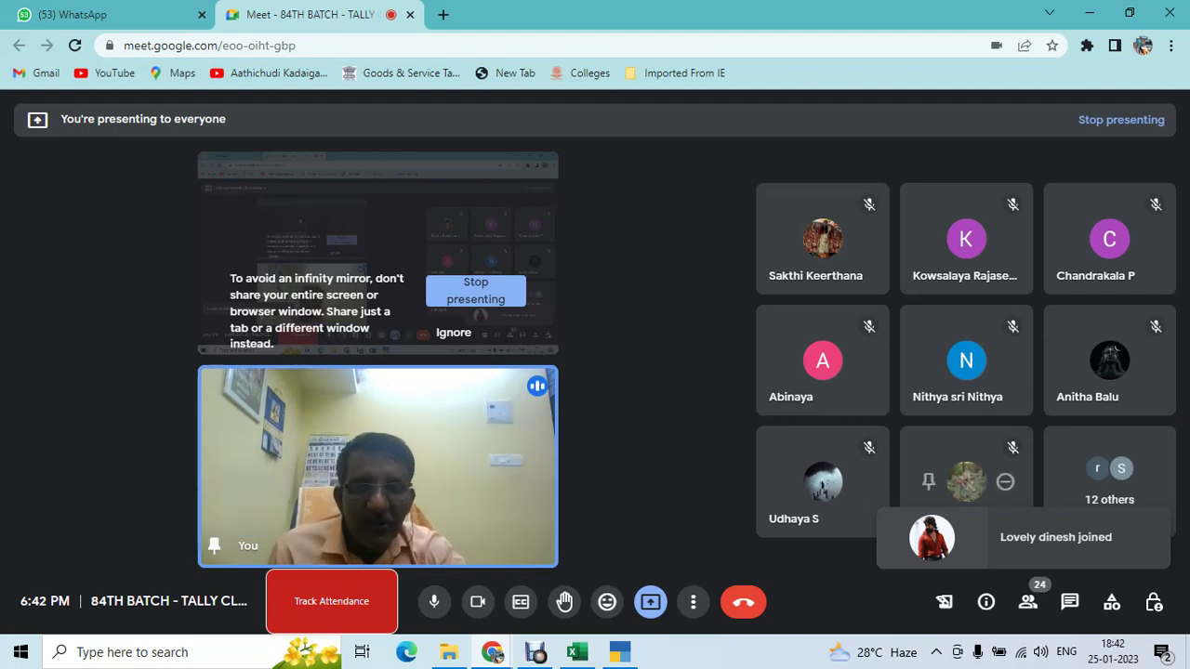
pyautogui.click(92, 14)
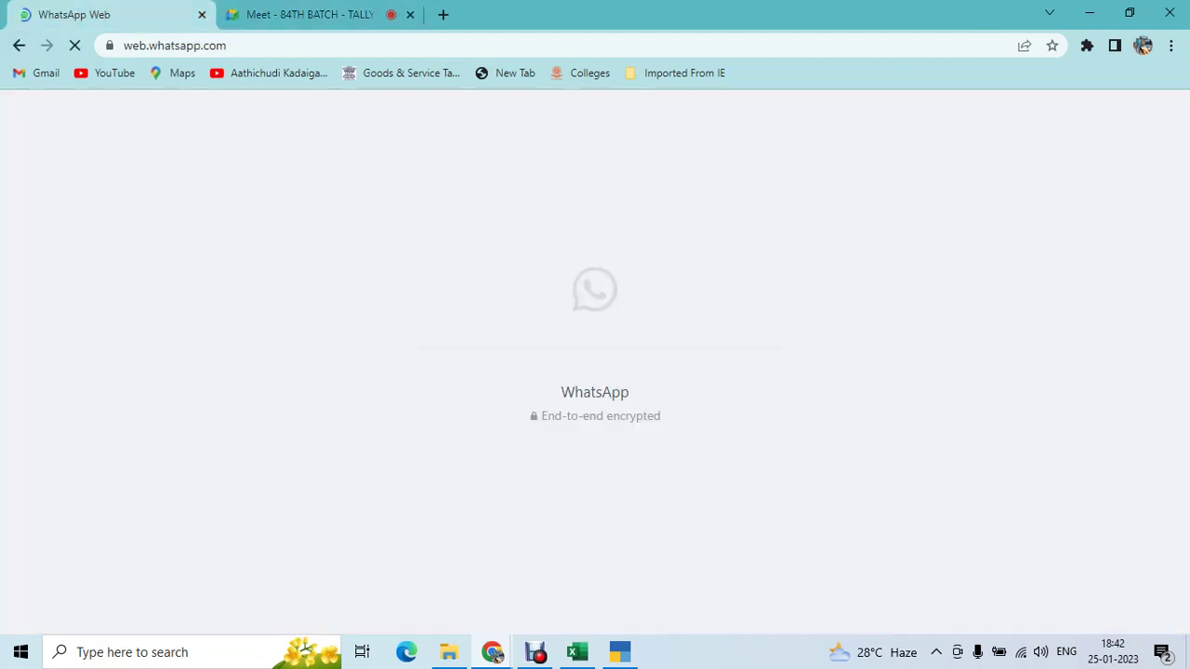
pyautogui.hotkey('ctrl', 'Tab')
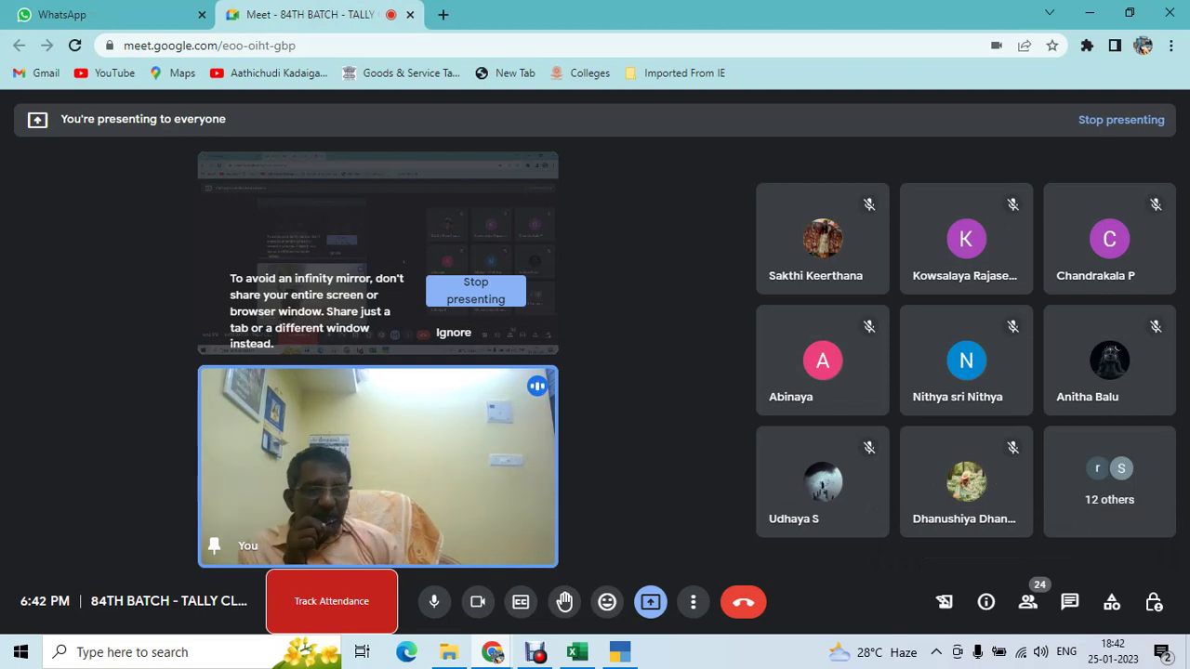
pyautogui.hotkey('ctrl', 'Tab')
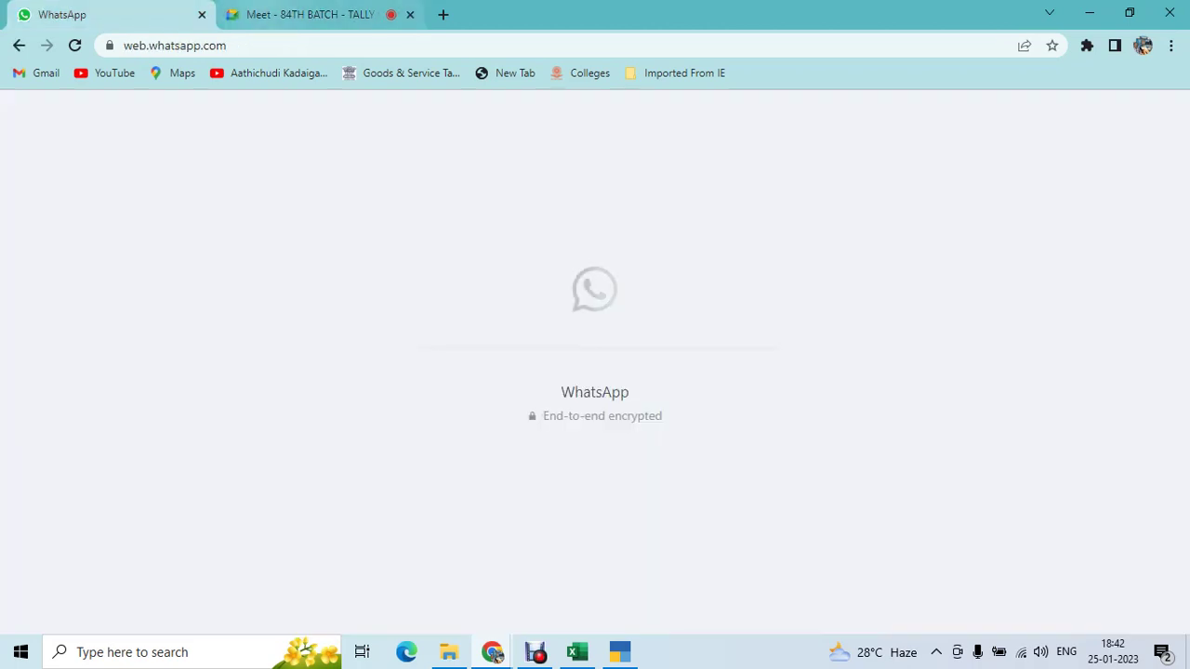
pyautogui.hotkey('ctrl', 'Tab')
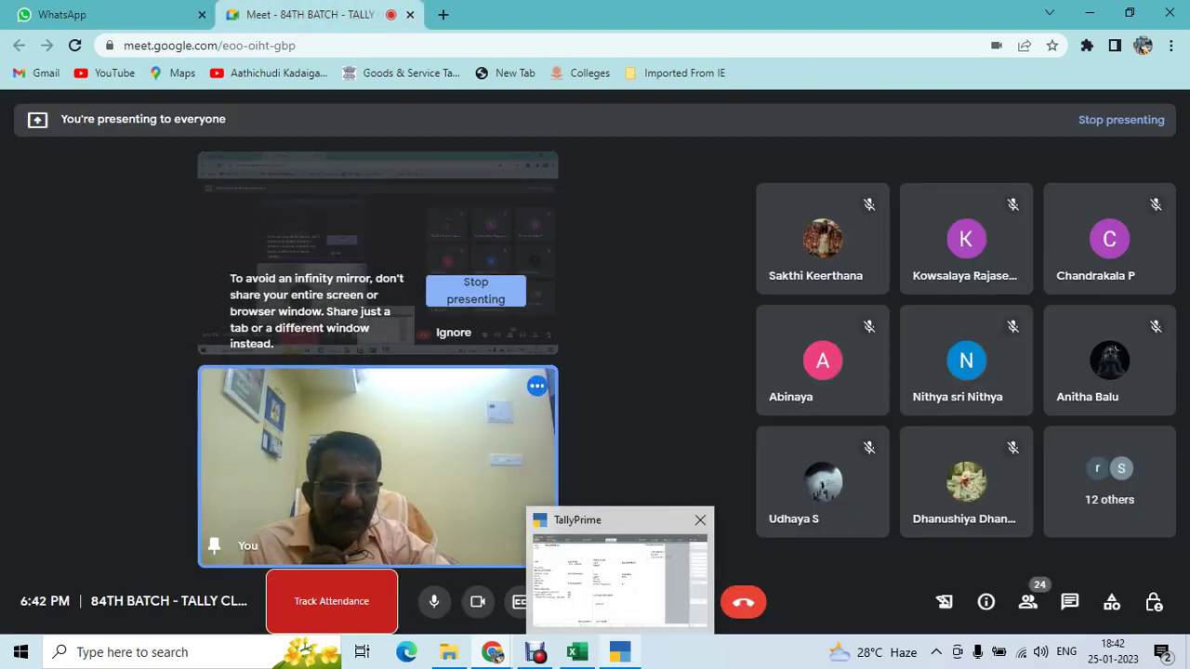
pyautogui.click(620, 651)
# - Set the INDIAN BANK OD limit to 25,00,000 and step through the bank details to Opening Balance
pyautogui.write('00000')
pyautogui.press('Return')
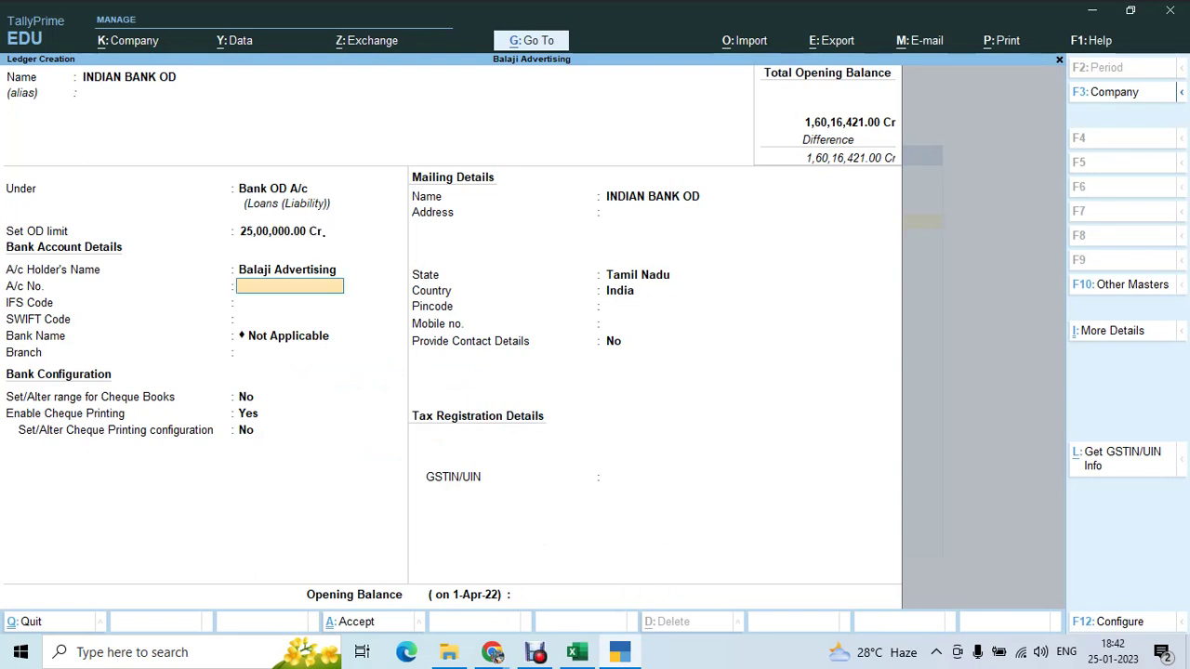
pyautogui.write('2510000')
pyautogui.press('Return')
pyautogui.press('Return')
pyautogui.press('Return')
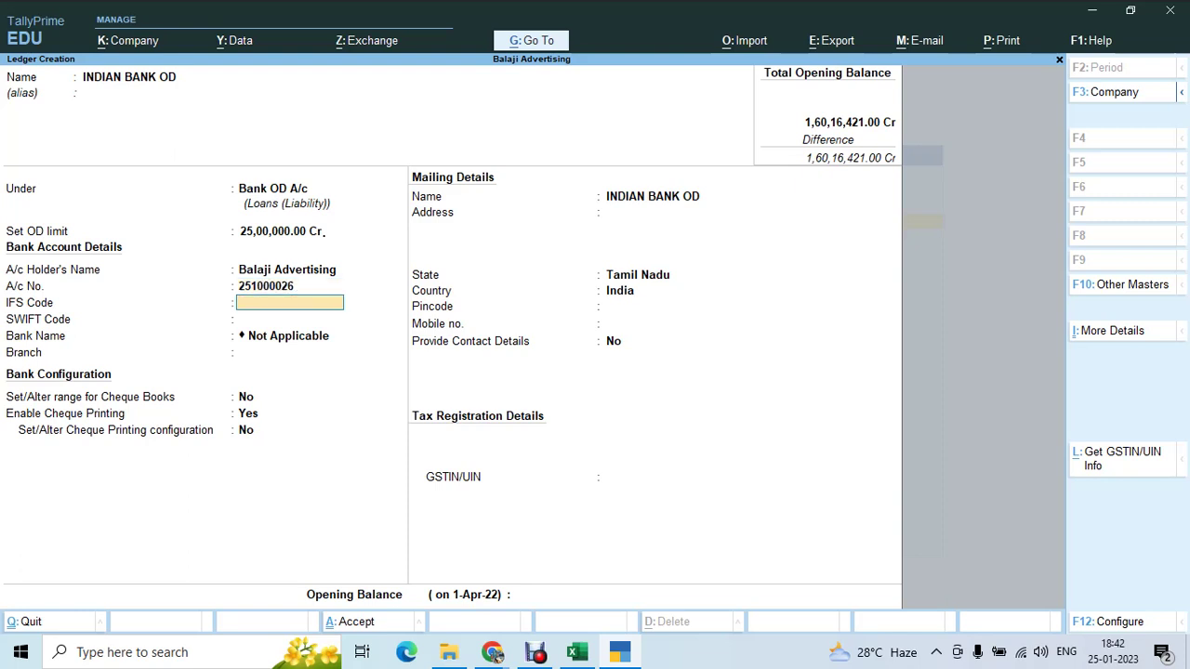
pyautogui.press('Return')
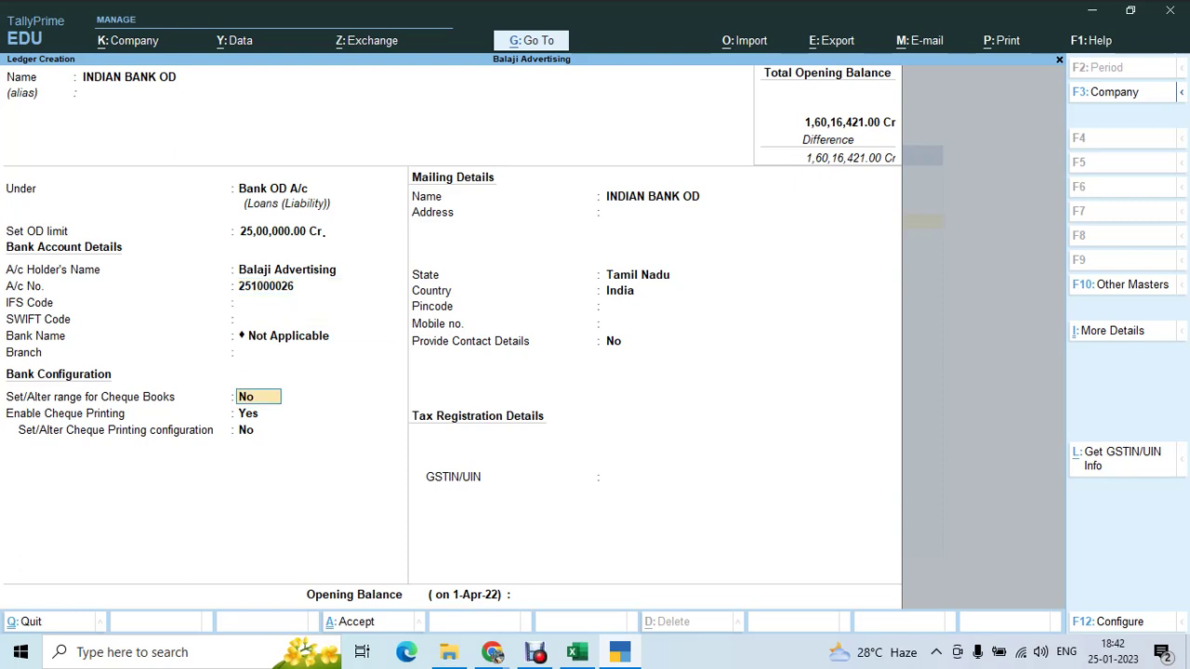
pyautogui.press('Return')
pyautogui.press('Return')
pyautogui.press('Return')
pyautogui.press('Return')
pyautogui.press('Return')
pyautogui.press('Return')
pyautogui.press('Return')
pyautogui.press('Return')
pyautogui.press('Return')
pyautogui.press('Return')
pyautogui.press('Return')
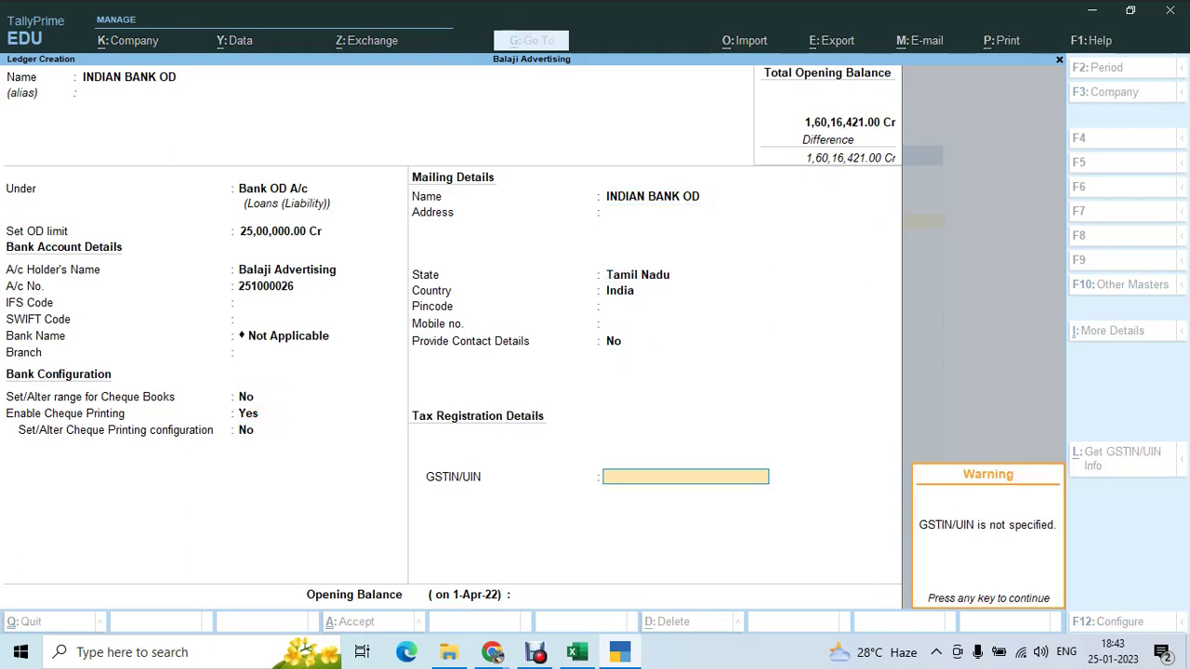
pyautogui.press('Return')
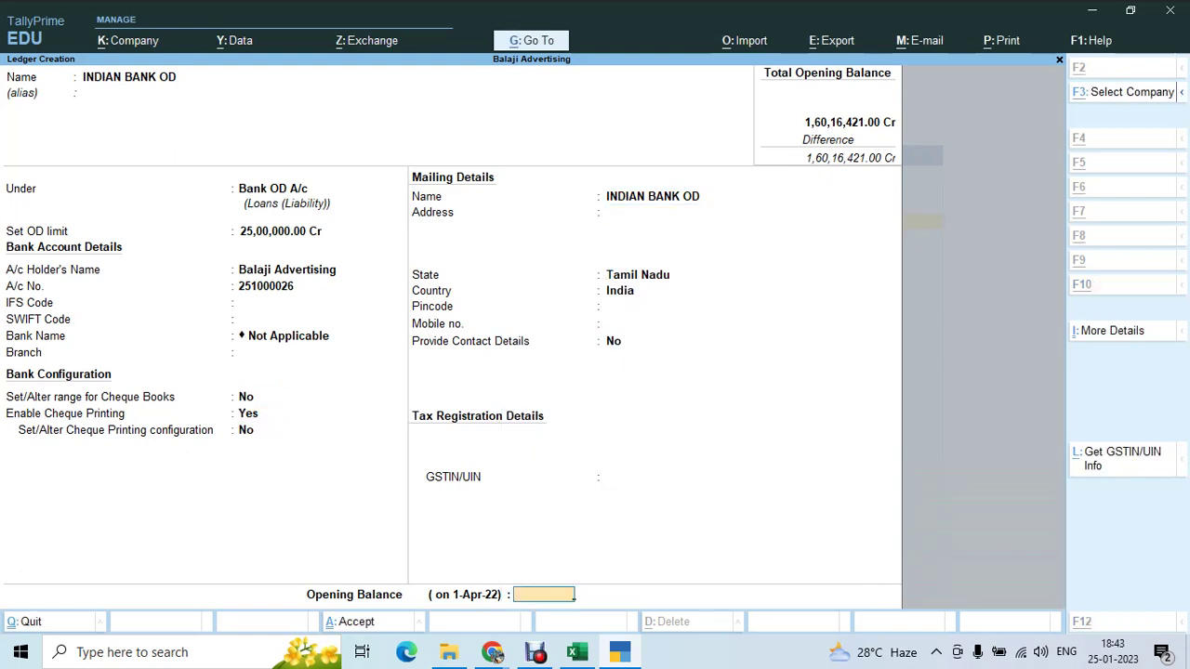
# - Copy 8495688 from Excel cell F12 and save it as the ledger's Cr opening balance
pyautogui.hotkey('alt', 'Tab')
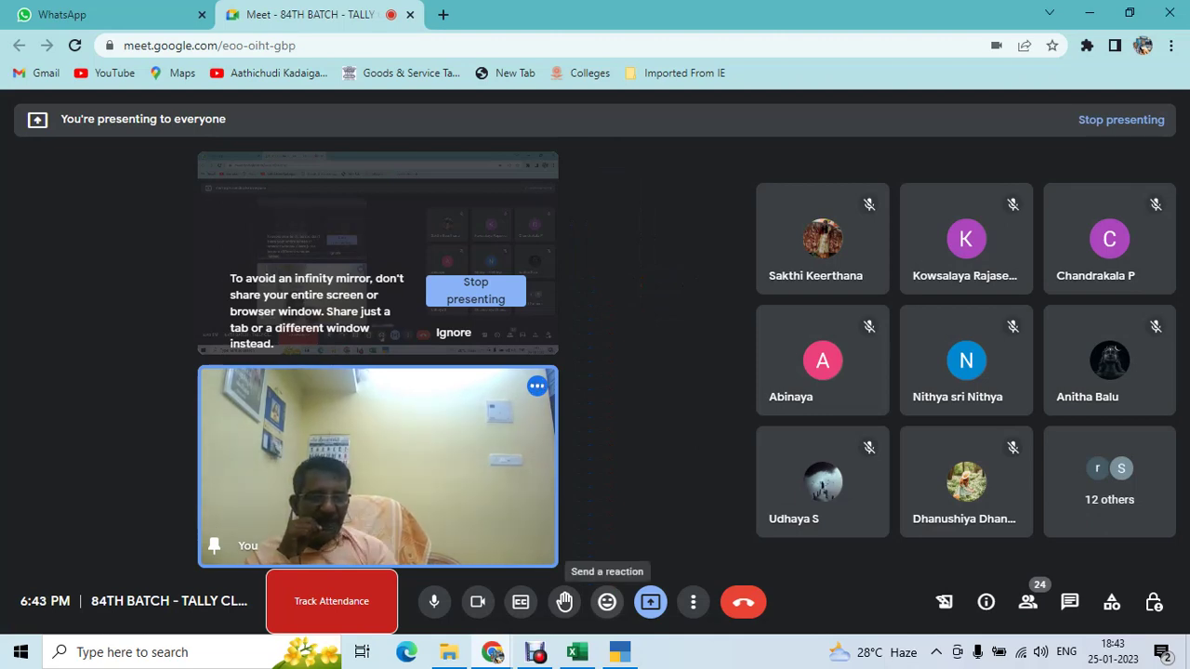
pyautogui.hotkey('alt', 'Tab')
pyautogui.hotkey('alt', 'Tab')
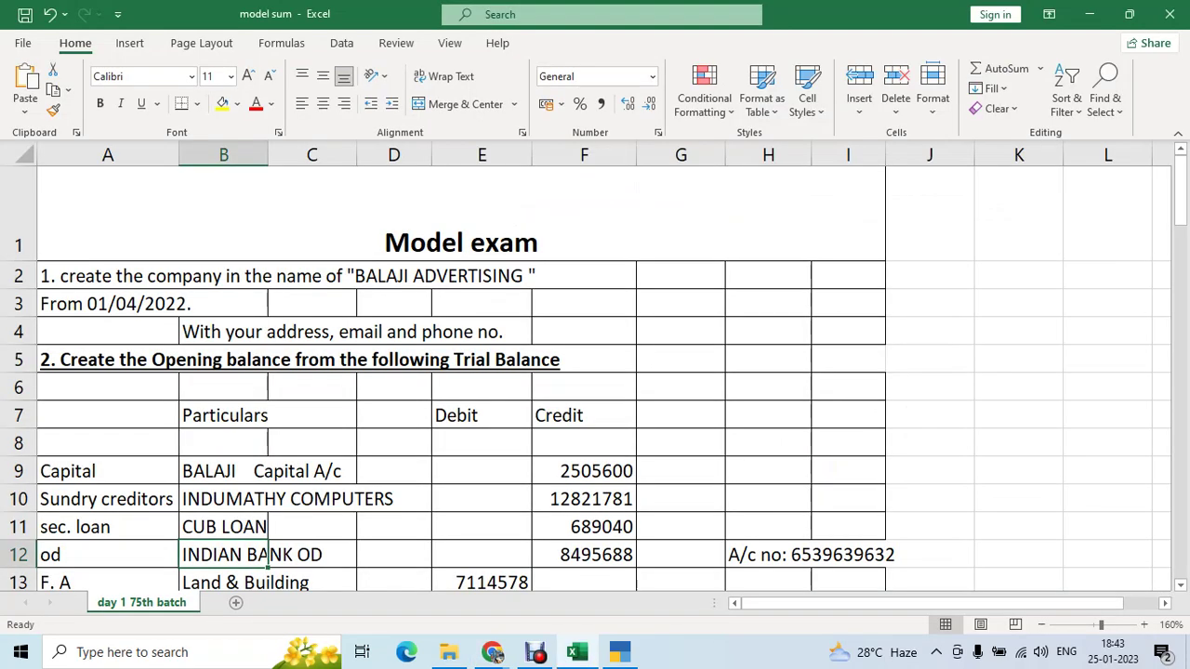
pyautogui.press('Right')
pyautogui.press('Right')
pyautogui.press('Right')
pyautogui.press('Right')
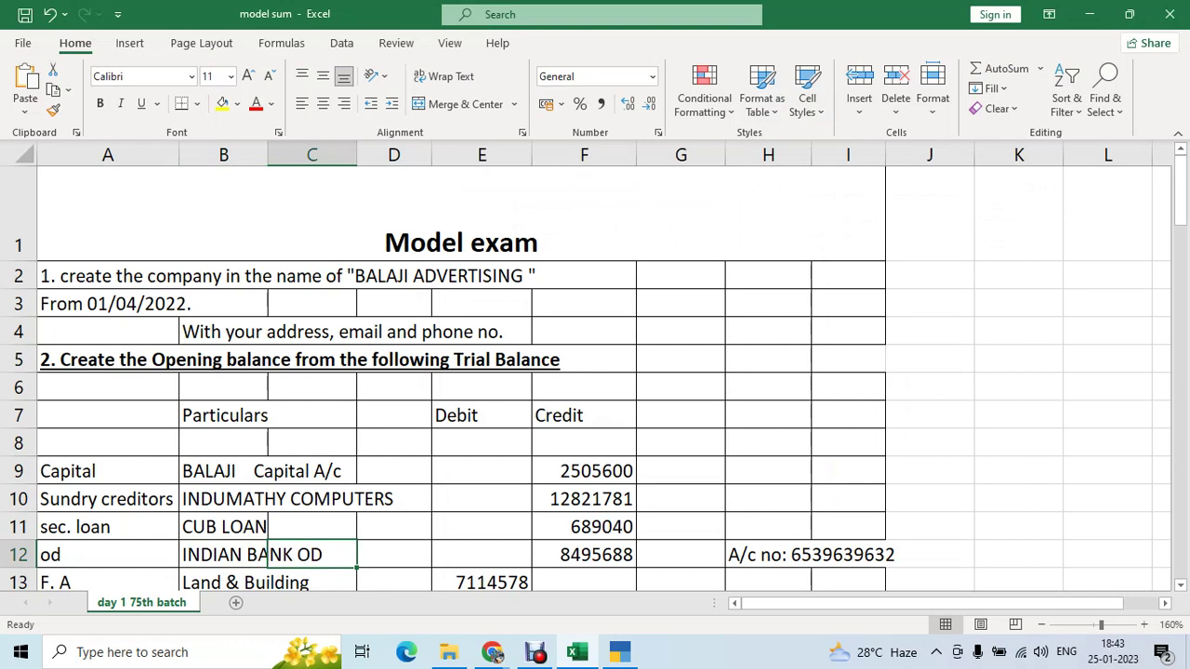
pyautogui.hotkey('ctrl', 'c')
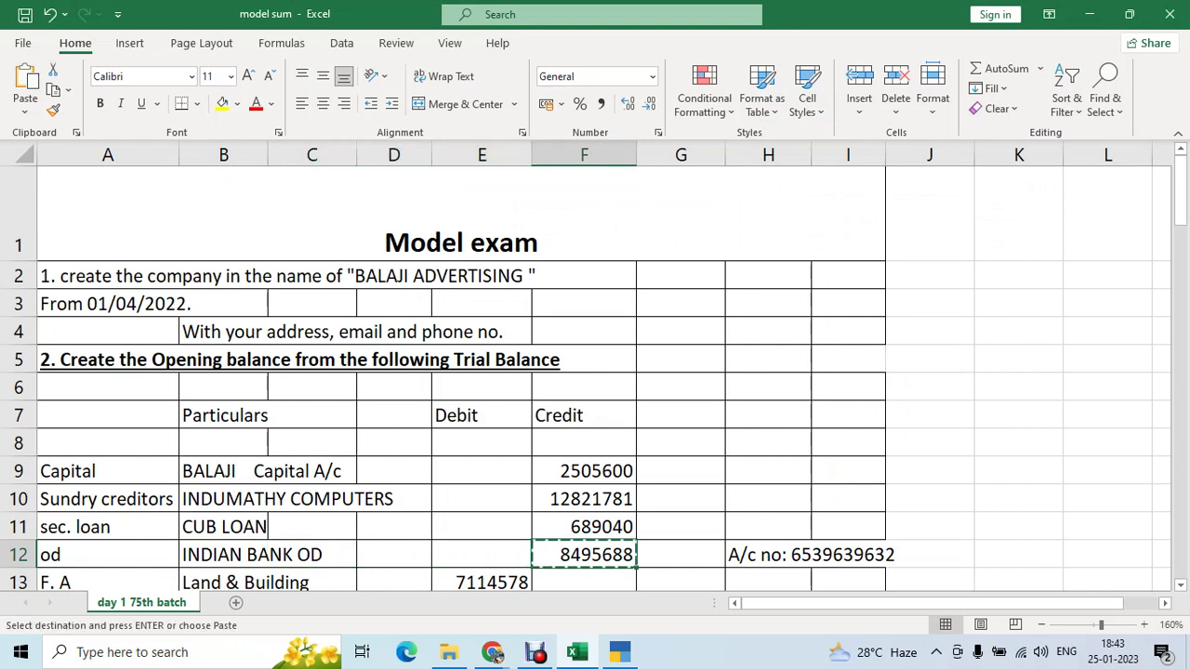
pyautogui.hotkey('alt', 'Tab')
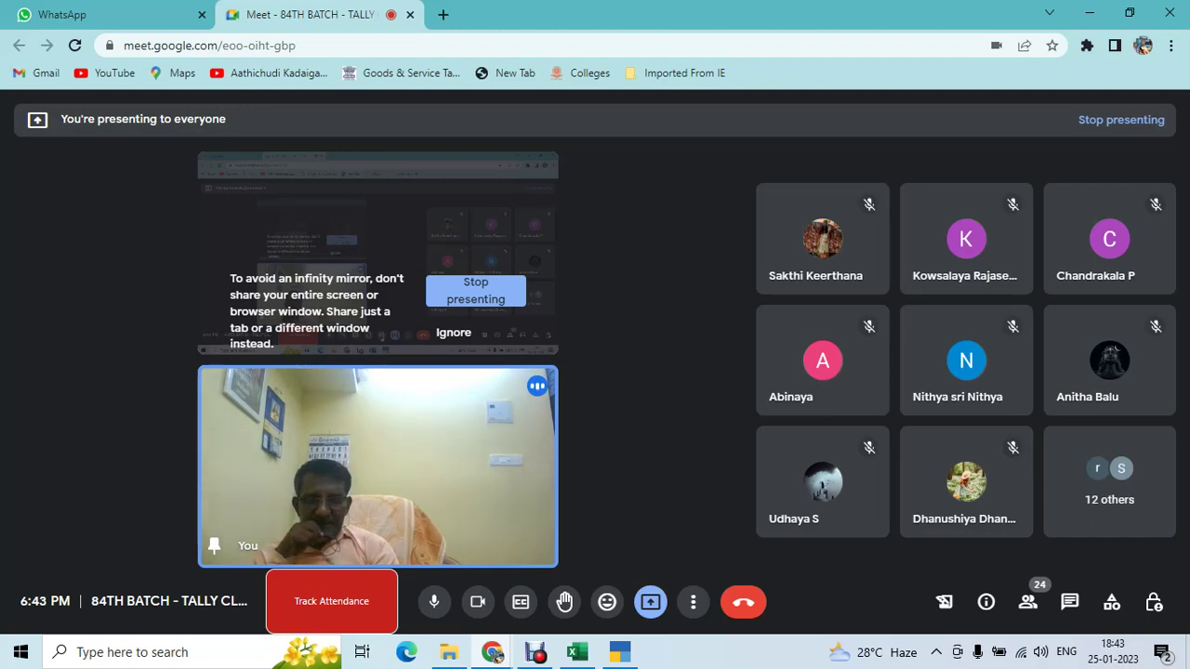
pyautogui.hotkey('alt', 'Tab')
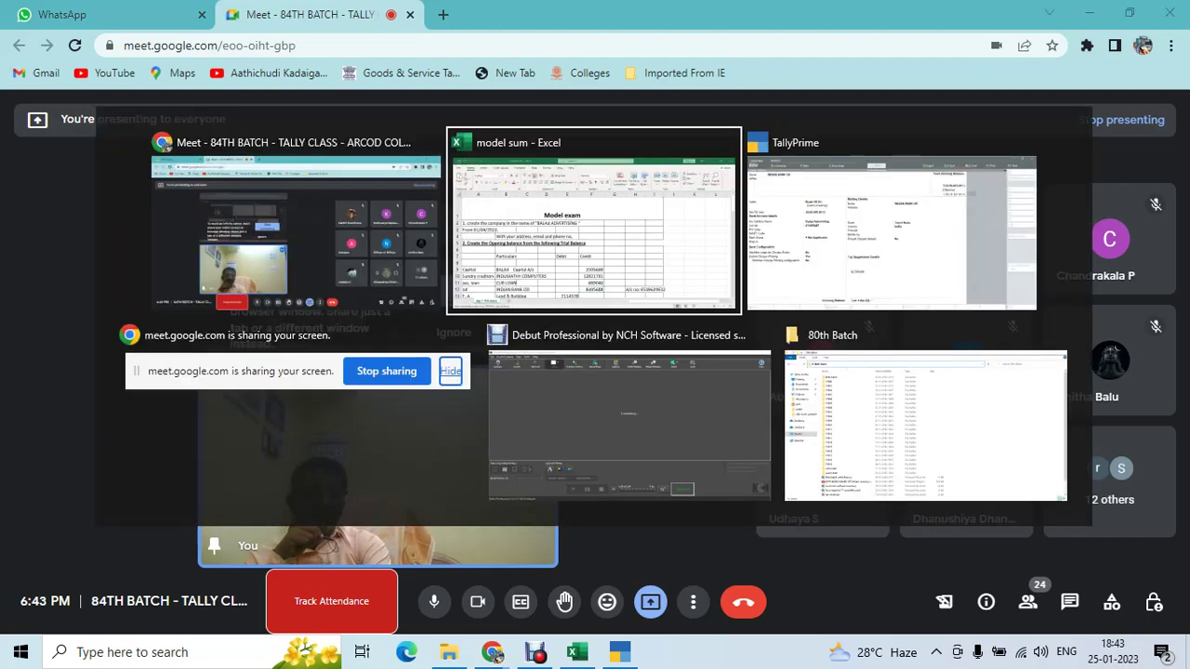
pyautogui.hotkey('alt', 'Tab')
pyautogui.hotkey('ctrl', 'v')
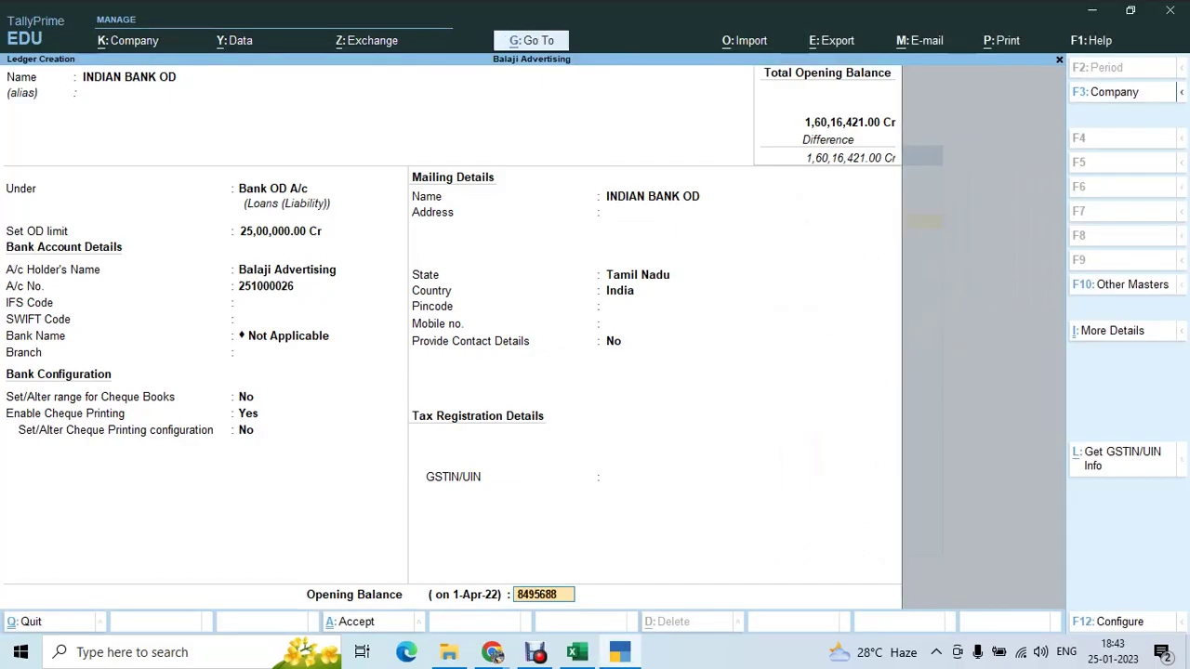
pyautogui.press('Return')
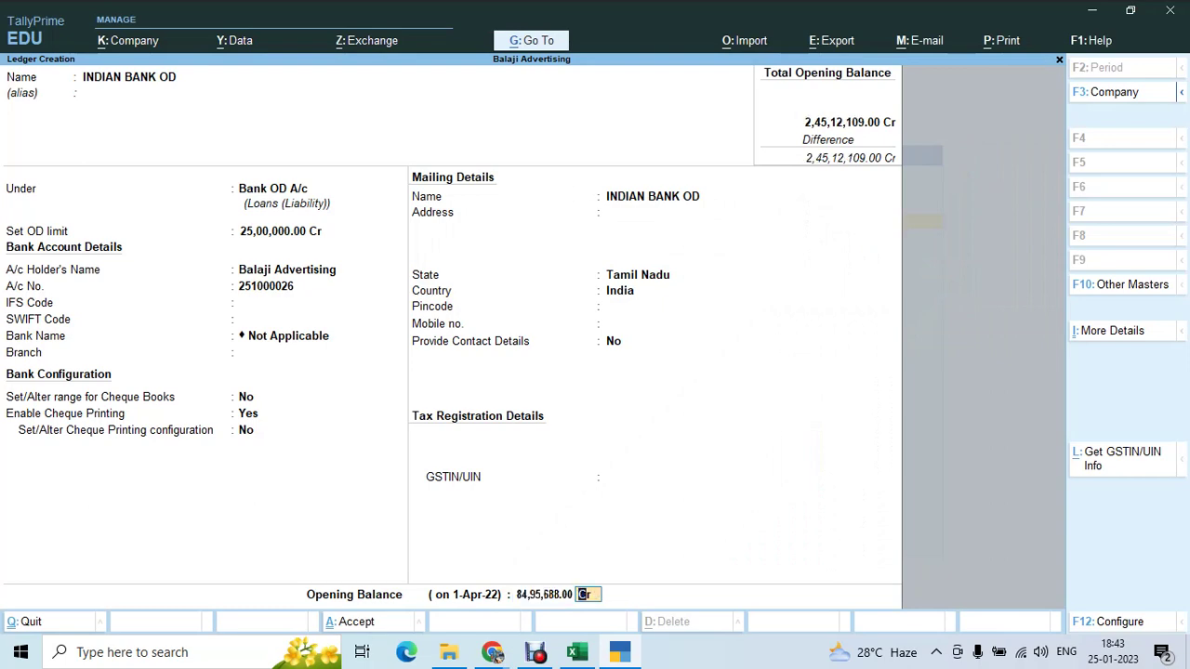
pyautogui.press('Return')
pyautogui.press('Return')
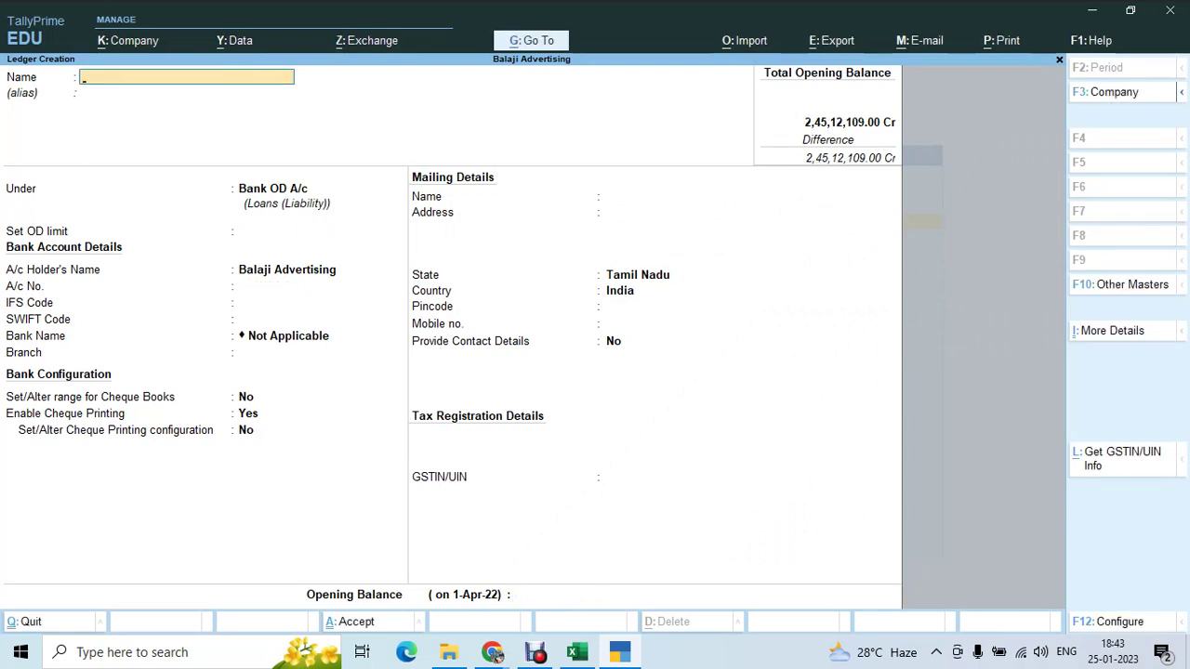
pyautogui.hotkey('alt', 'Tab')
pyautogui.press('Tab')
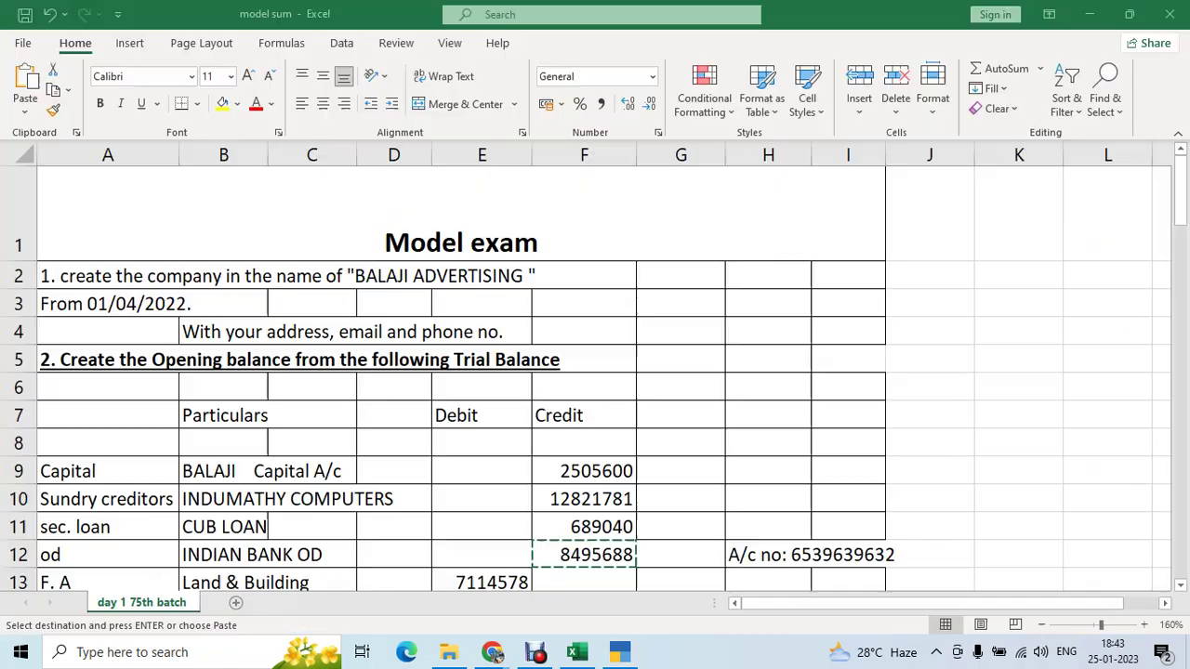
# - Copy Land & Building from Excel cell B13 and paste it as the new ledger name
pyautogui.scroll(-2, 595, 418)
pyautogui.click(353, 571)
pyautogui.press('Up')
pyautogui.press('Up')
pyautogui.press('Up')
pyautogui.press('Up')
pyautogui.press('Left')
pyautogui.press('Up')
pyautogui.press('Up')
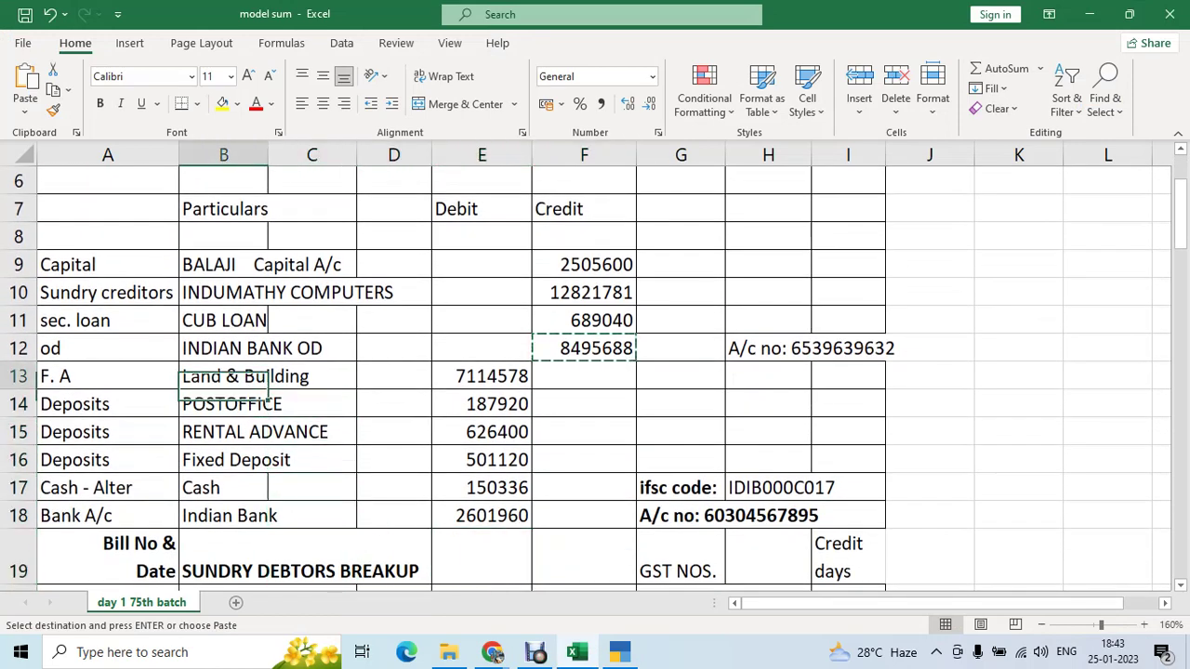
pyautogui.hotkey('ctrl', 'c')
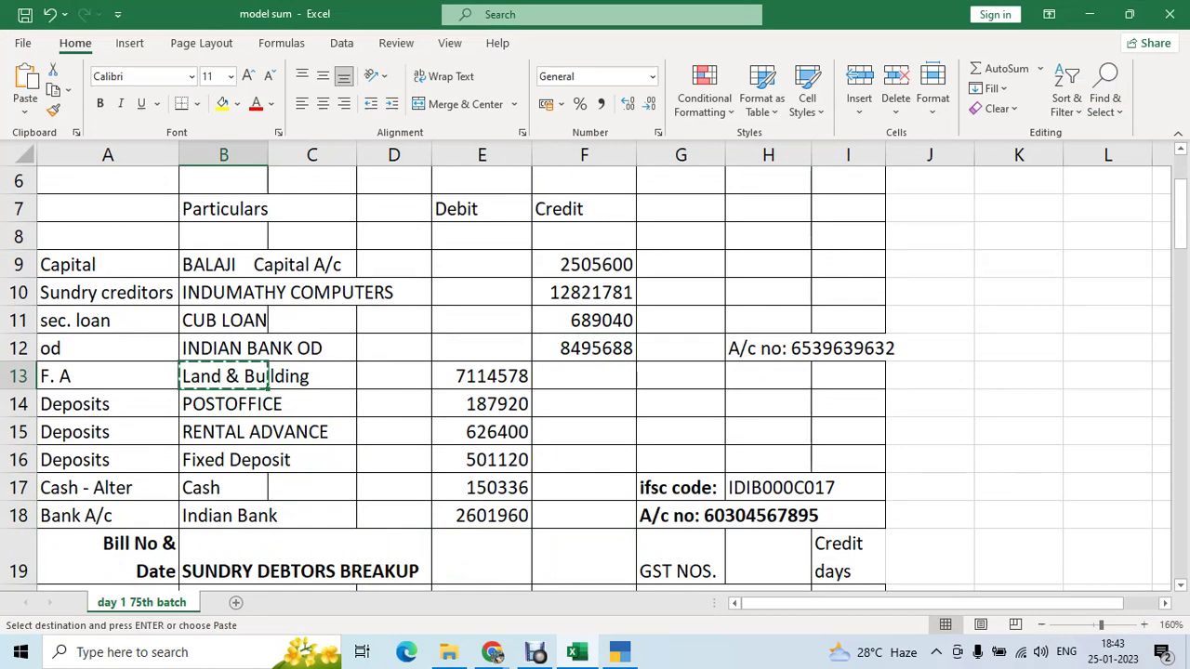
pyautogui.hotkey('alt', 'Tab')
pyautogui.hotkey('ctrl', 'alt', 'v')
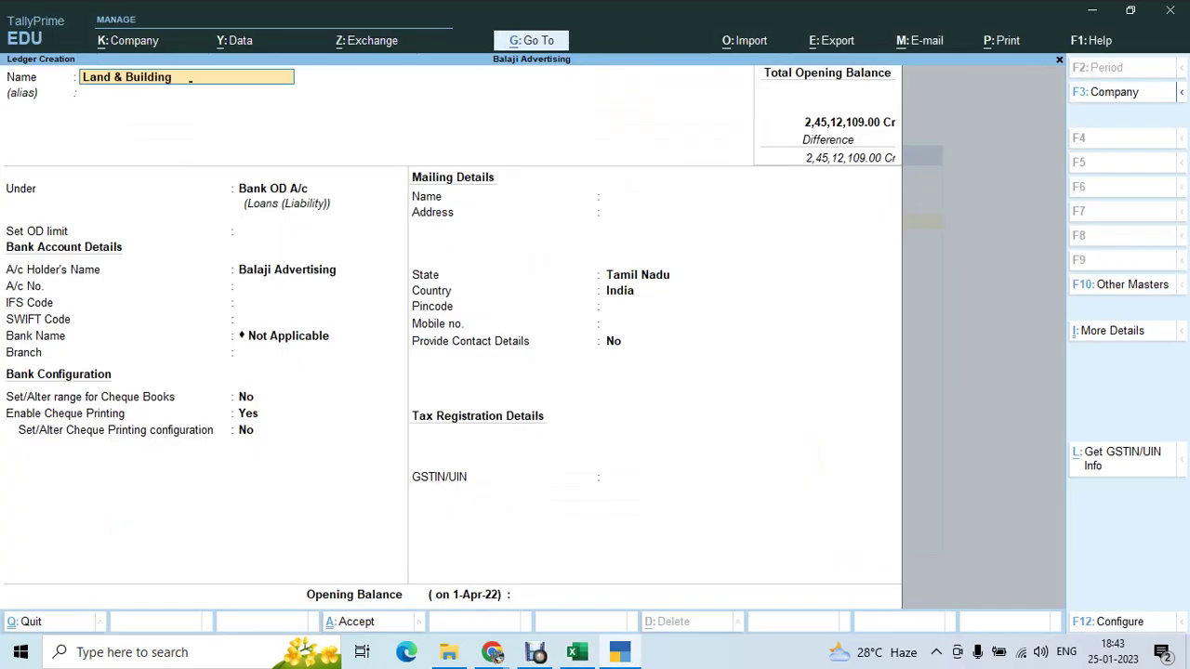
pyautogui.press('Return')
pyautogui.press('Return')
# - Group the ledger under Fixed Assets with inventory unaffected and GST set to Not Applicable
pyautogui.write('Fixed Assets')
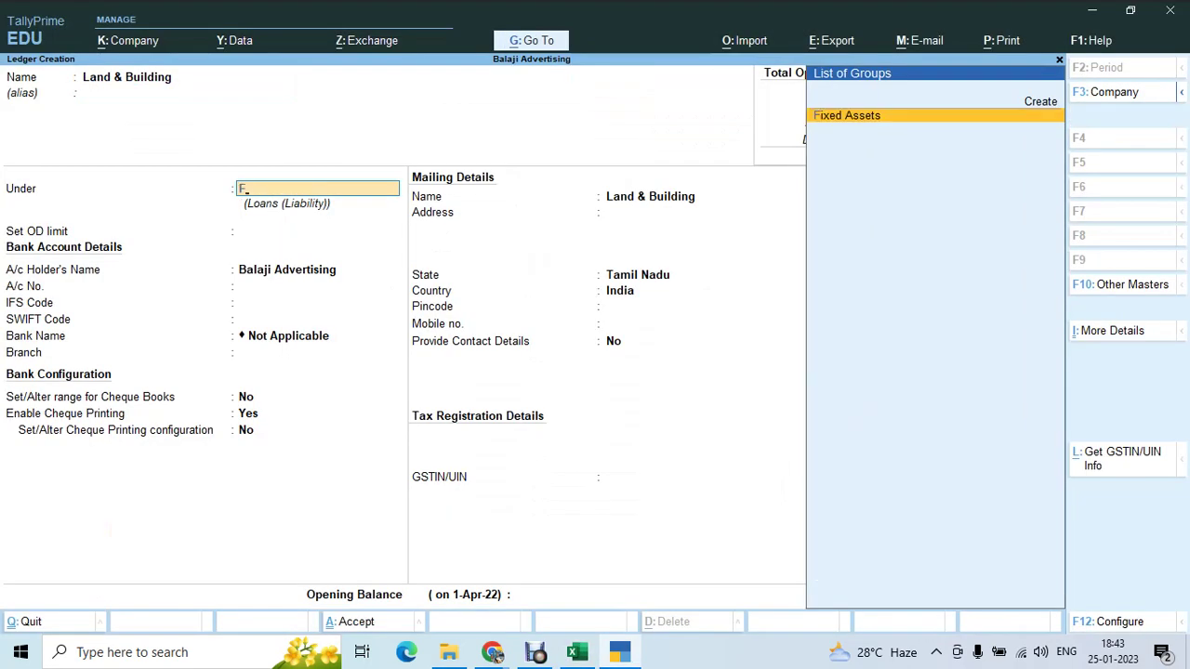
pyautogui.press('Return')
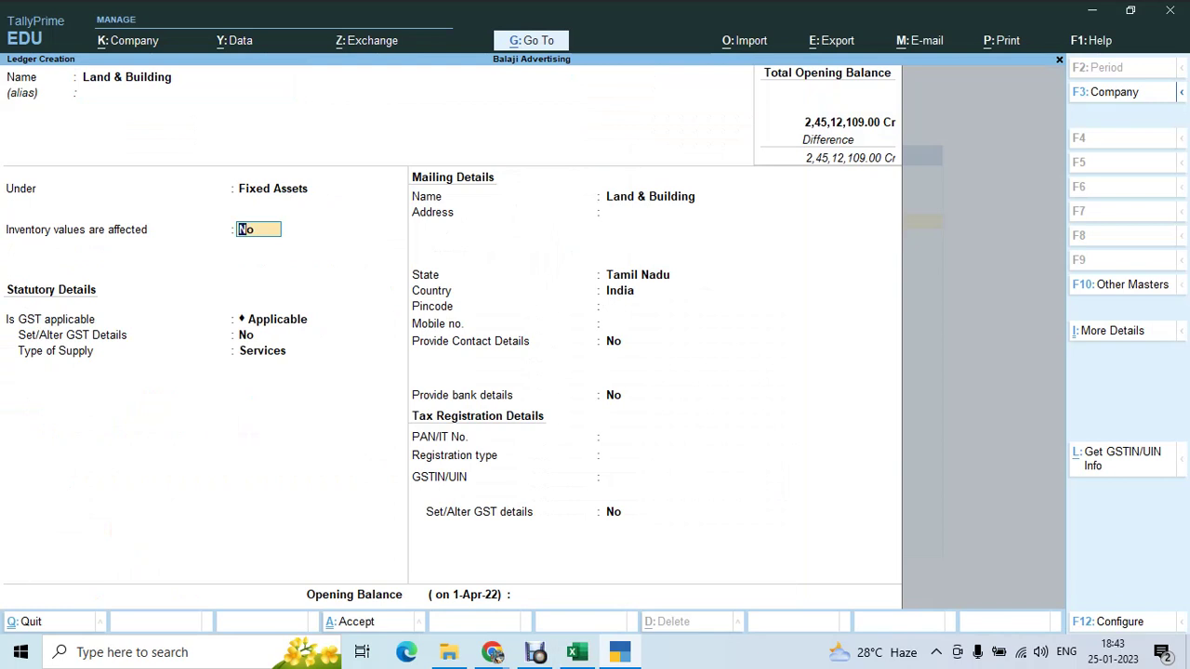
pyautogui.press('Return')
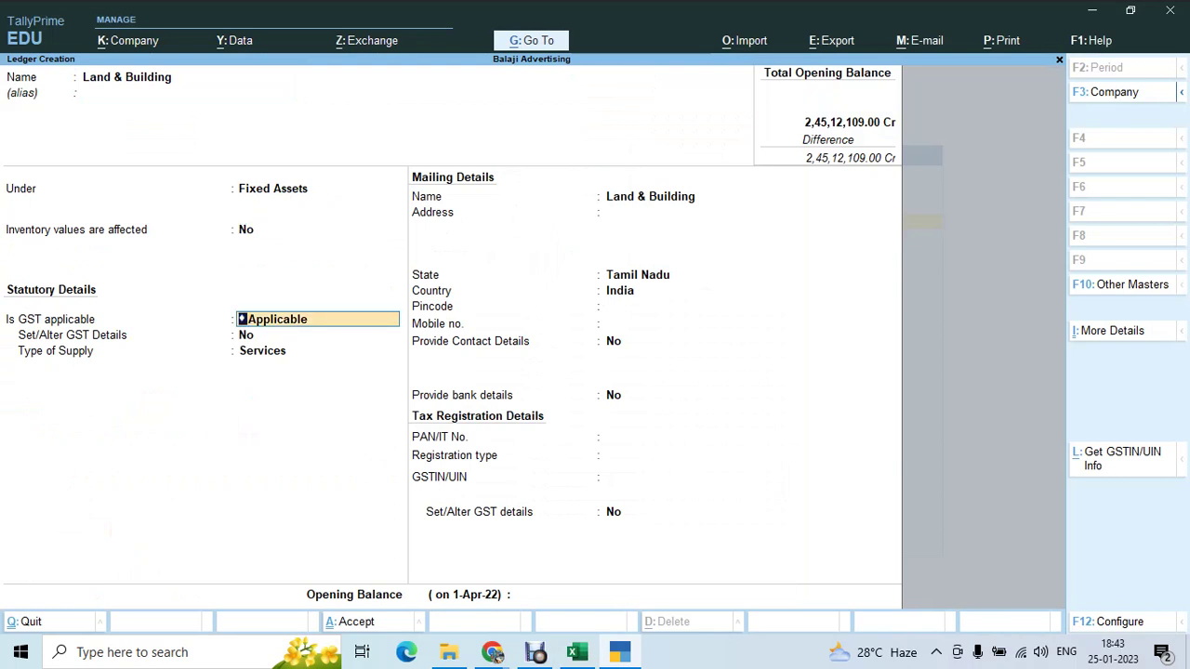
pyautogui.press('Down')
pyautogui.press('Return')
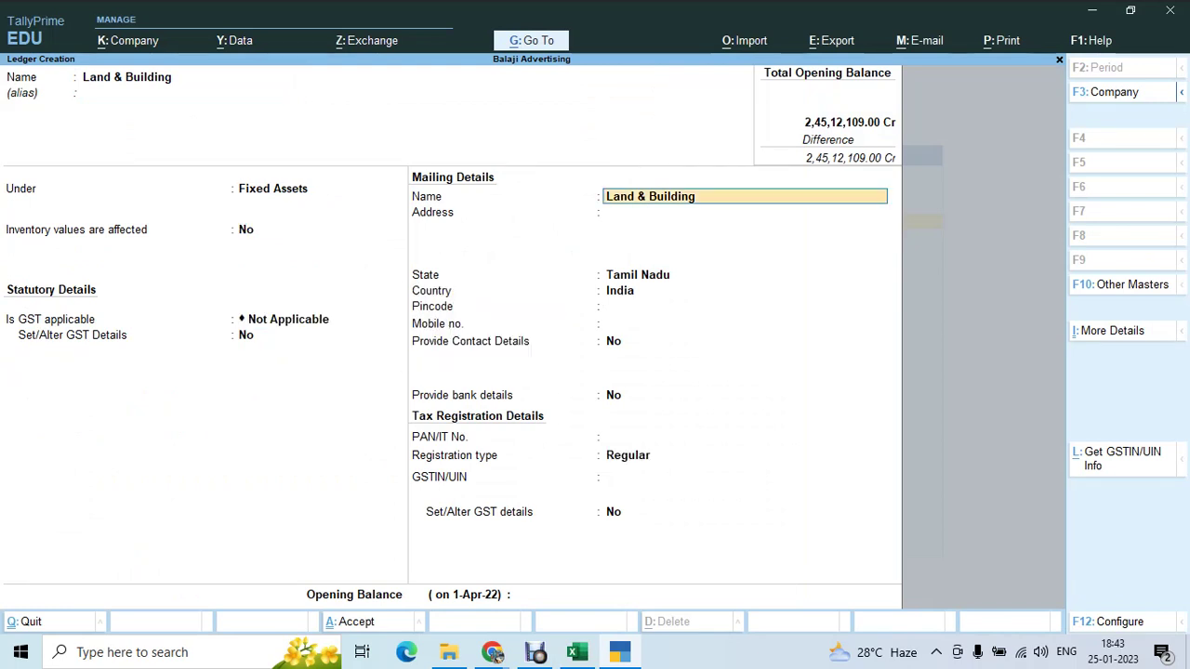
pyautogui.press('Return')
pyautogui.press('Return')
pyautogui.press('Return')
pyautogui.press('Return')
pyautogui.press('Return')
pyautogui.press('Return')
pyautogui.press('Return')
pyautogui.press('Return')
pyautogui.press('Return')
pyautogui.press('Return')
pyautogui.press('Return')
pyautogui.press('Return')
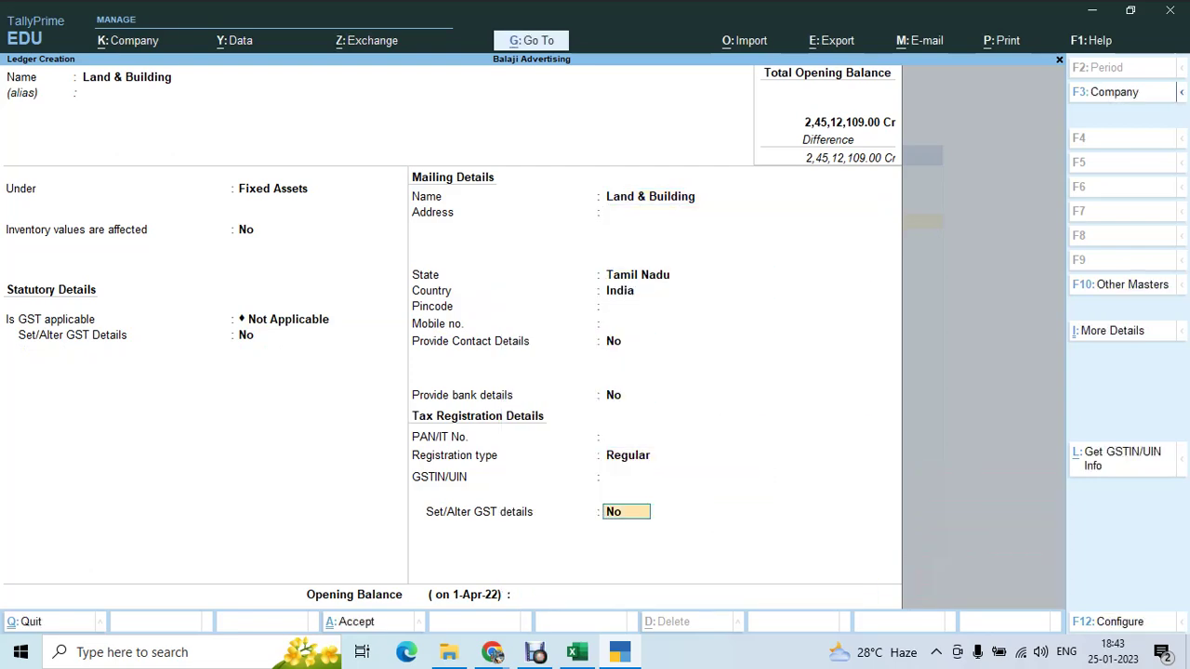
pyautogui.press('Return')
# - Copy 7114578 from Excel cell E13 and save it as the ledger's Dr opening balance
pyautogui.hotkey('alt', 'Tab')
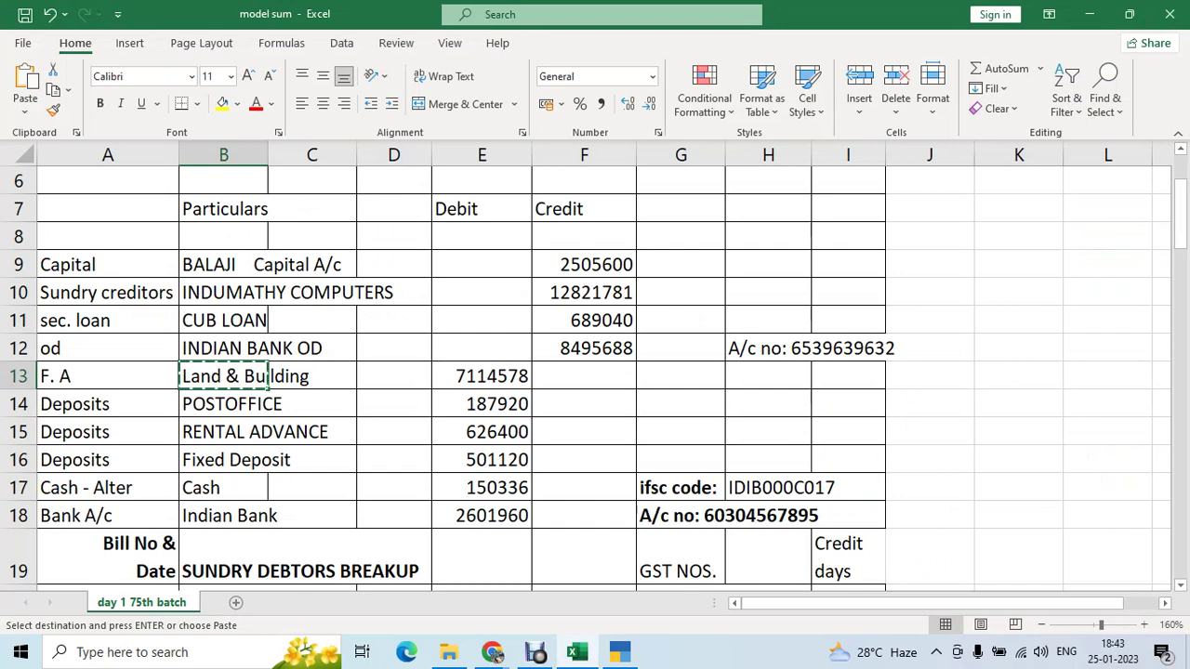
pyautogui.press('Right')
pyautogui.press('Right')
pyautogui.press('Right')
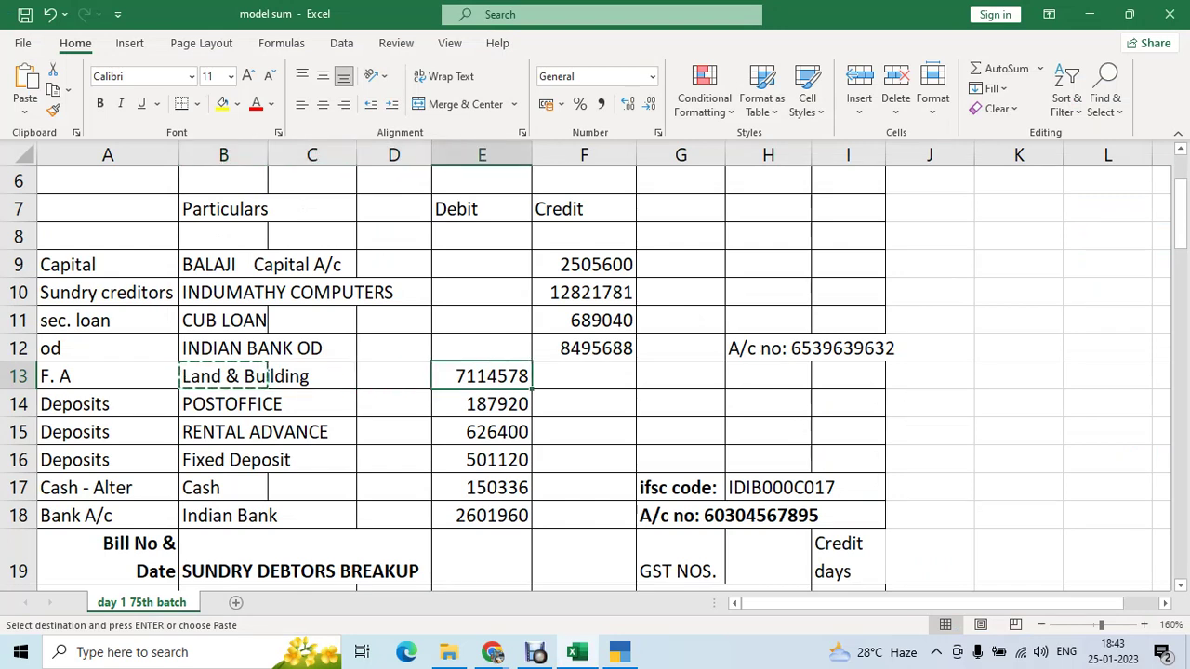
pyautogui.hotkey('ctrl', 'v')
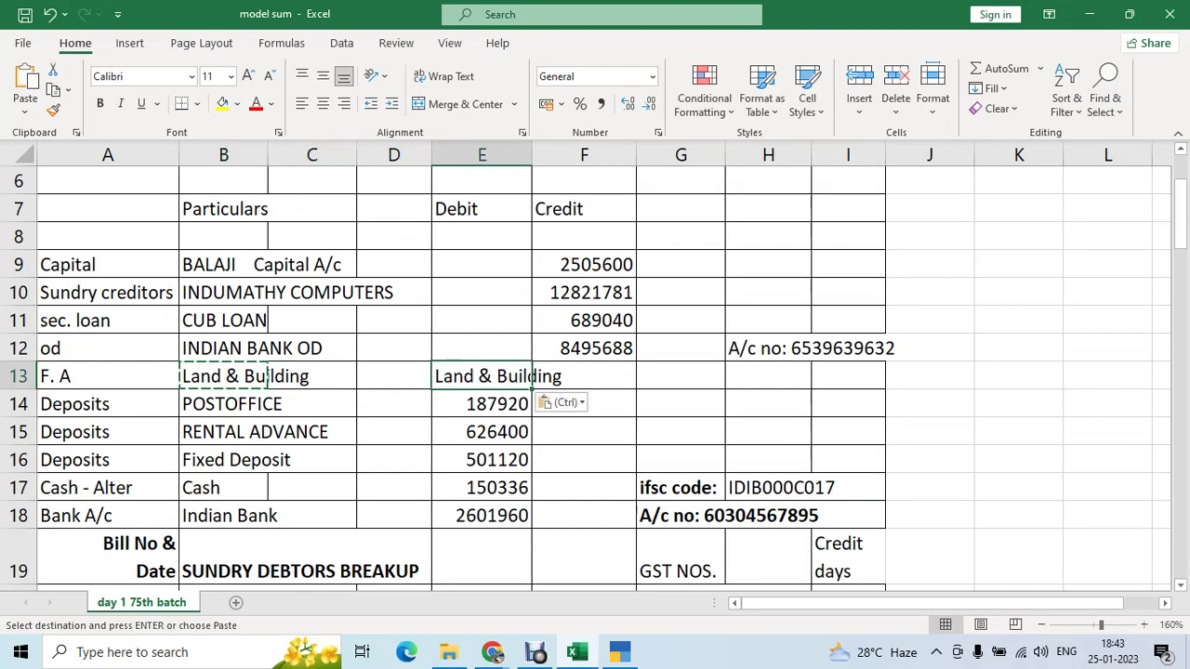
pyautogui.hotkey('ctrl', 'z')
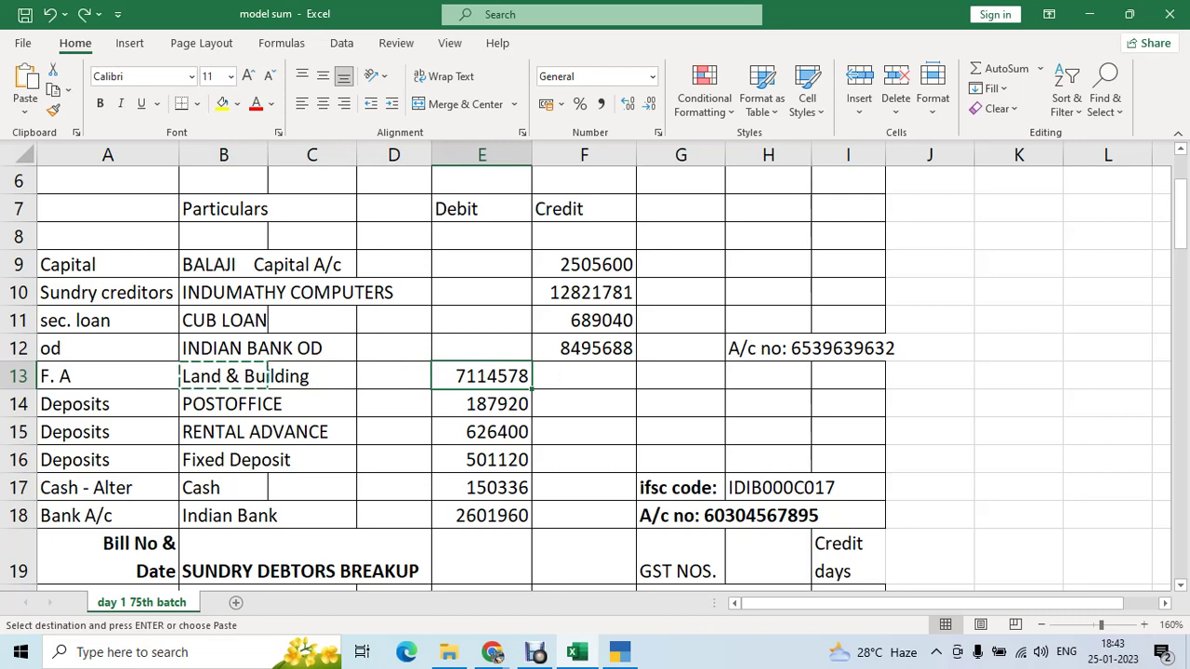
pyautogui.hotkey('ctrl', 'c')
pyautogui.press('alt')
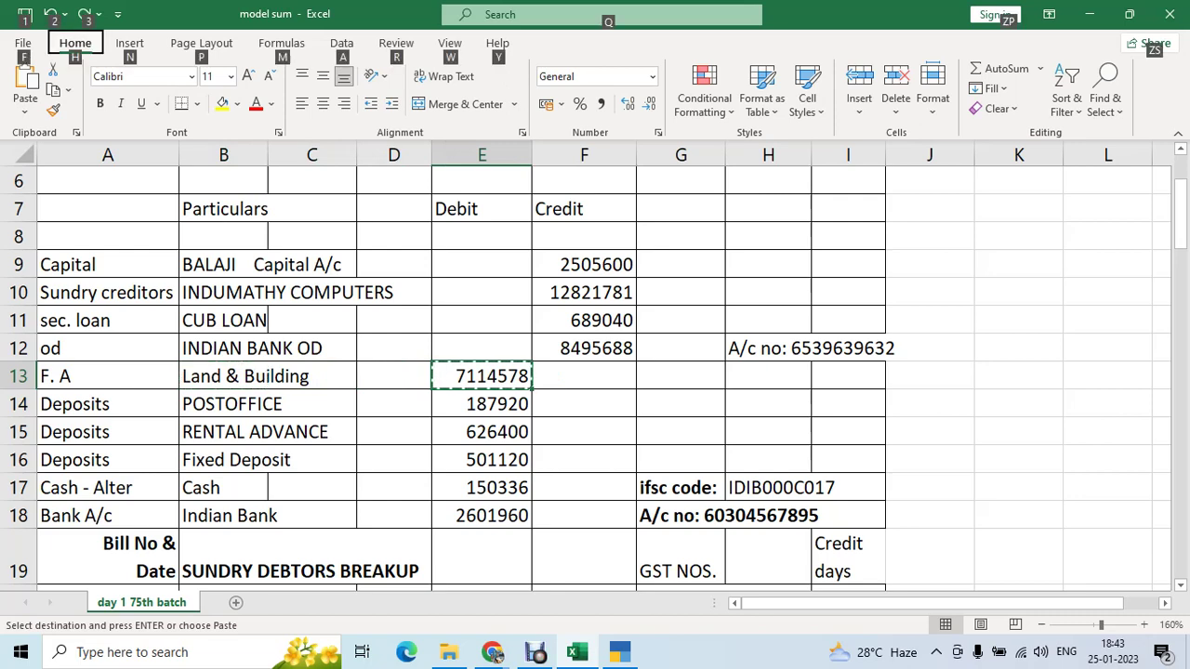
pyautogui.press('Escape')
pyautogui.hotkey('alt', 'Tab')
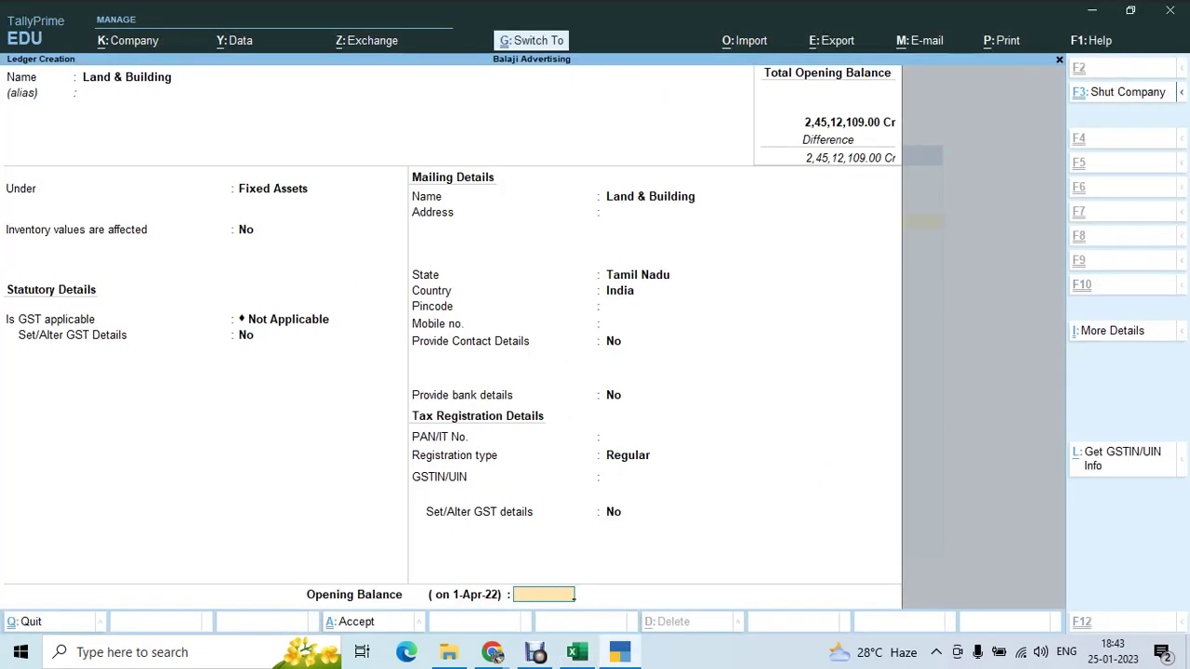
pyautogui.hotkey('ctrl', 'v')
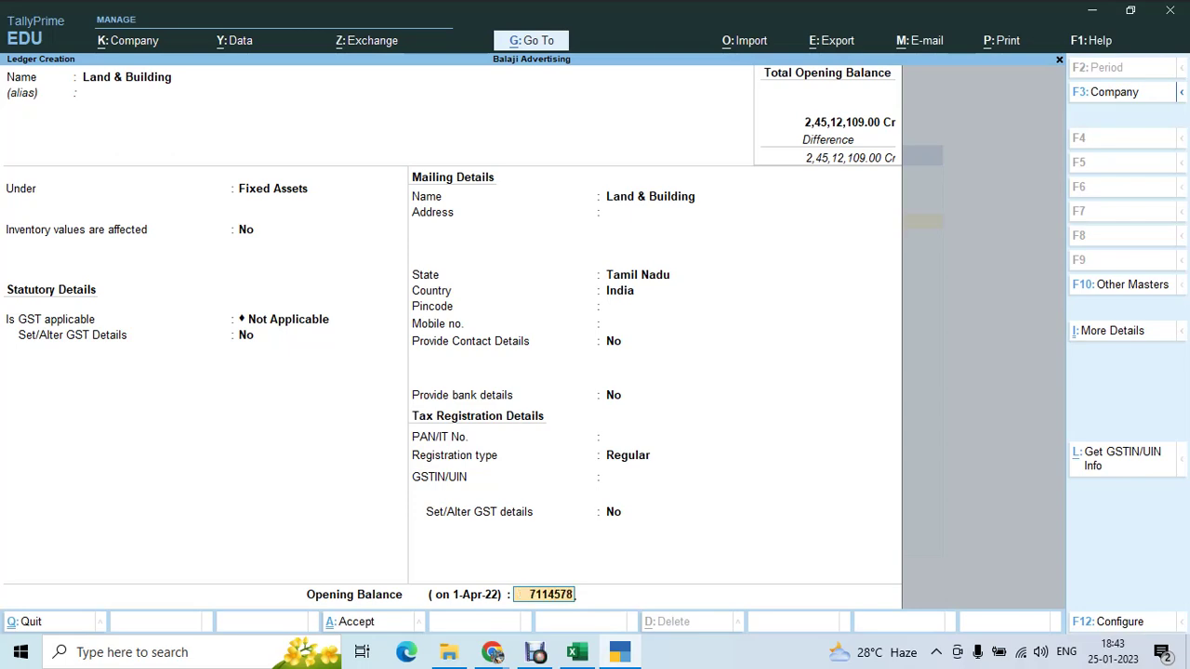
pyautogui.press('Return')
pyautogui.press('Return')
pyautogui.press('Return')
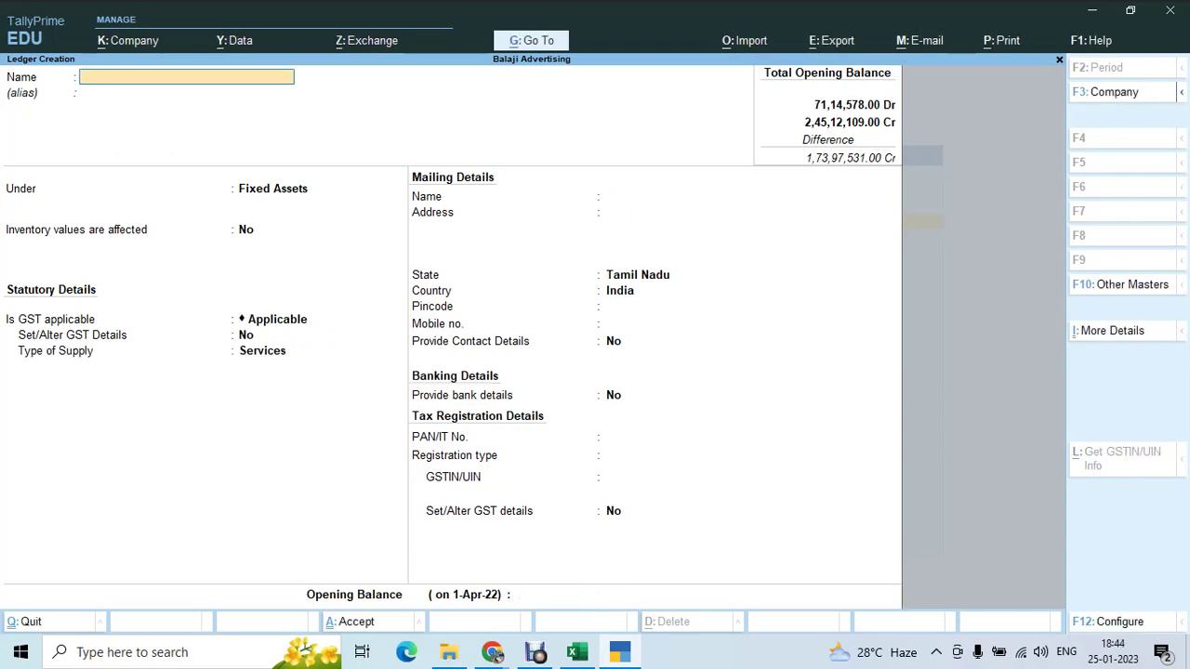
pyautogui.hotkey('alt', 'Tab')
# - Copy POSTOFFICE from Excel cell B14 and create it as a ledger under Deposits (Asset)
pyautogui.press('Down')
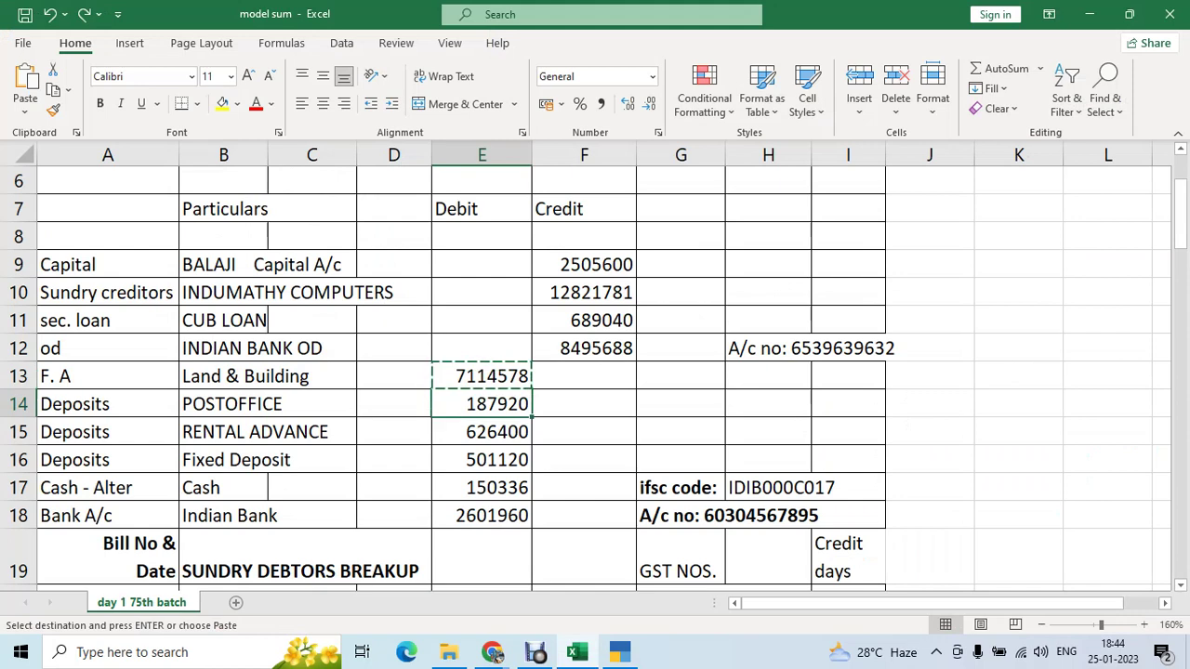
pyautogui.press('Left')
pyautogui.press('Left')
pyautogui.press('Left')
pyautogui.hotkey('ctrl', 'c')
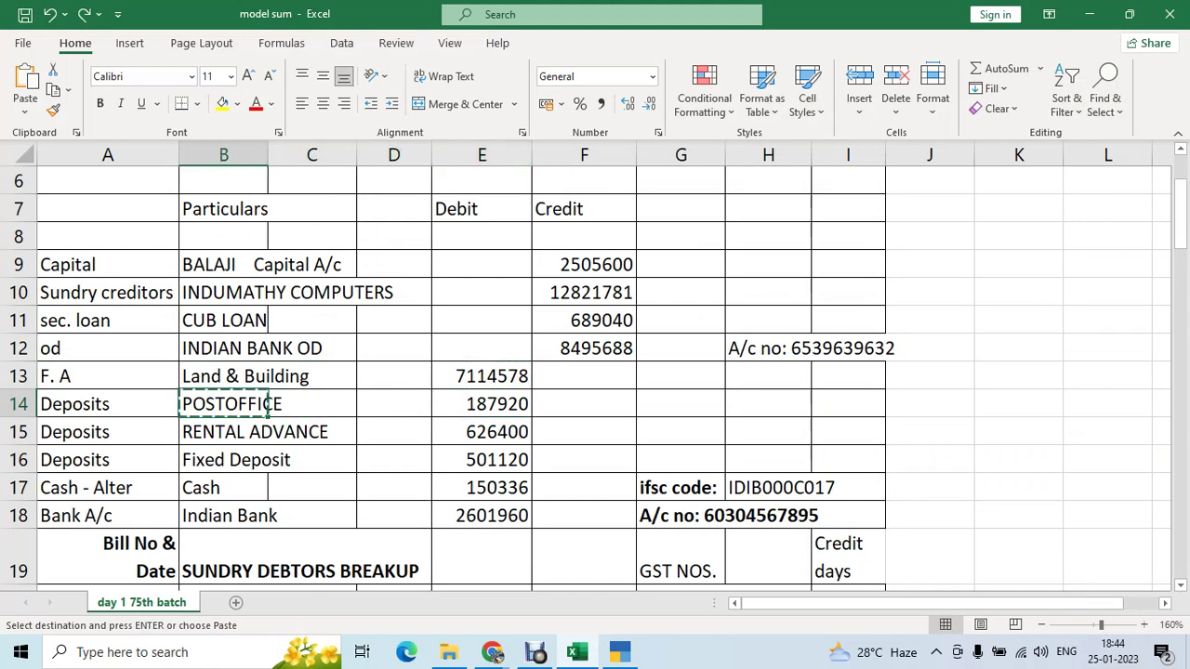
pyautogui.hotkey('alt', 'Tab')
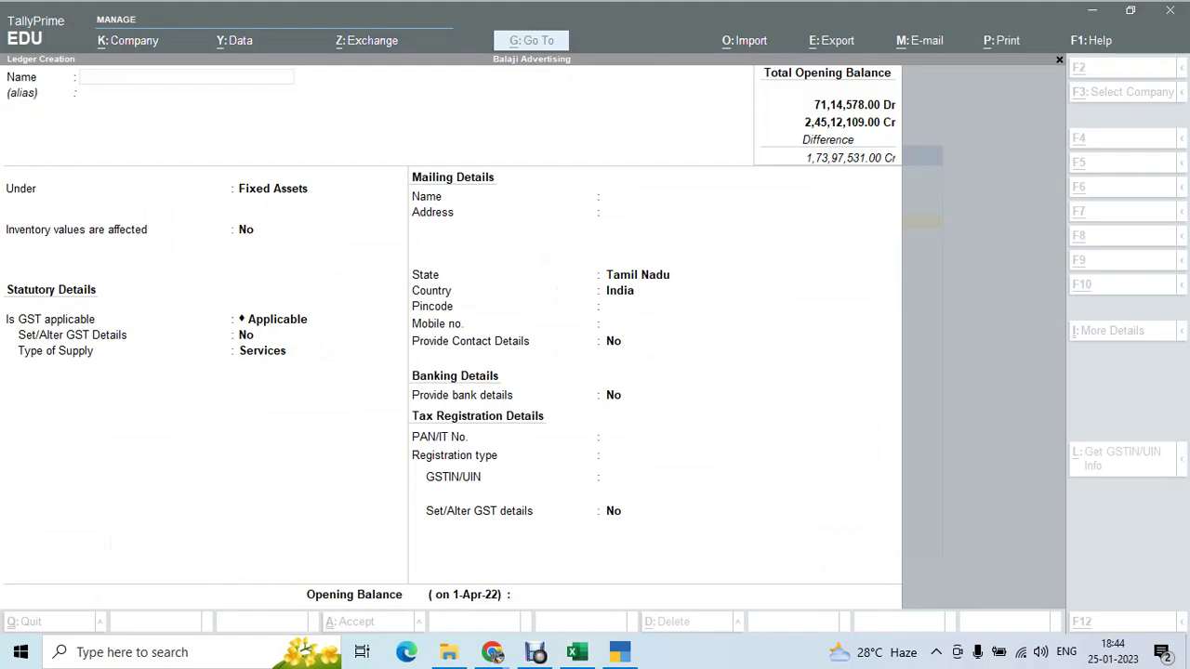
pyautogui.hotkey('ctrl', 'alt', 'v')
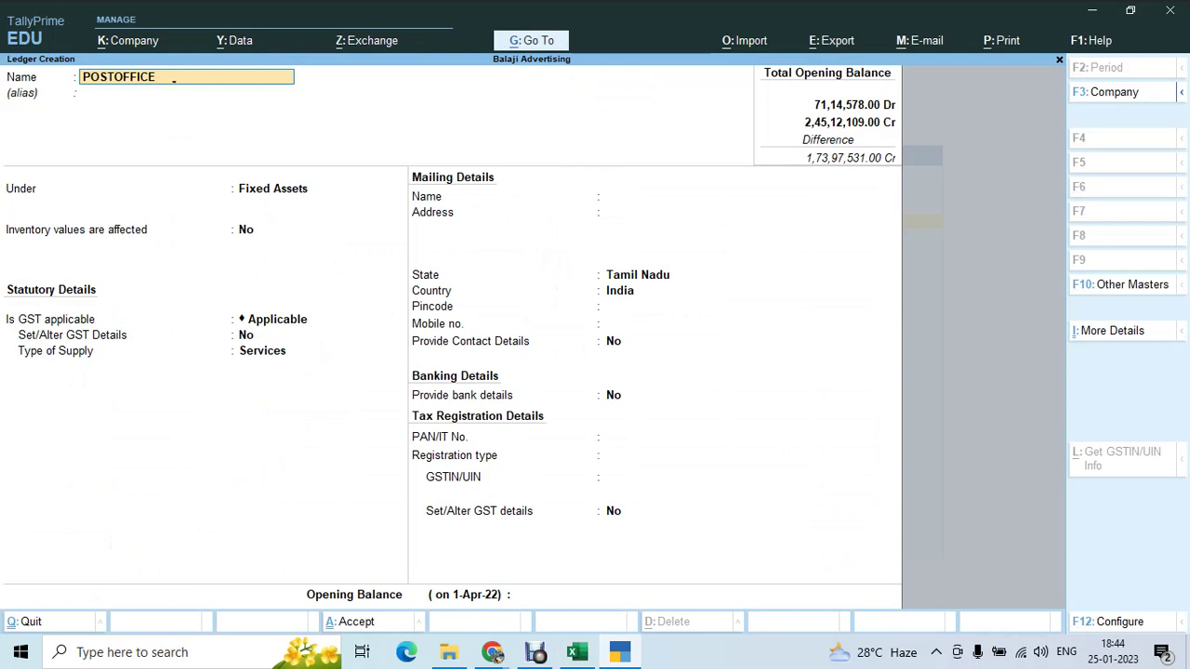
pyautogui.press('Return')
pyautogui.write('Dep')
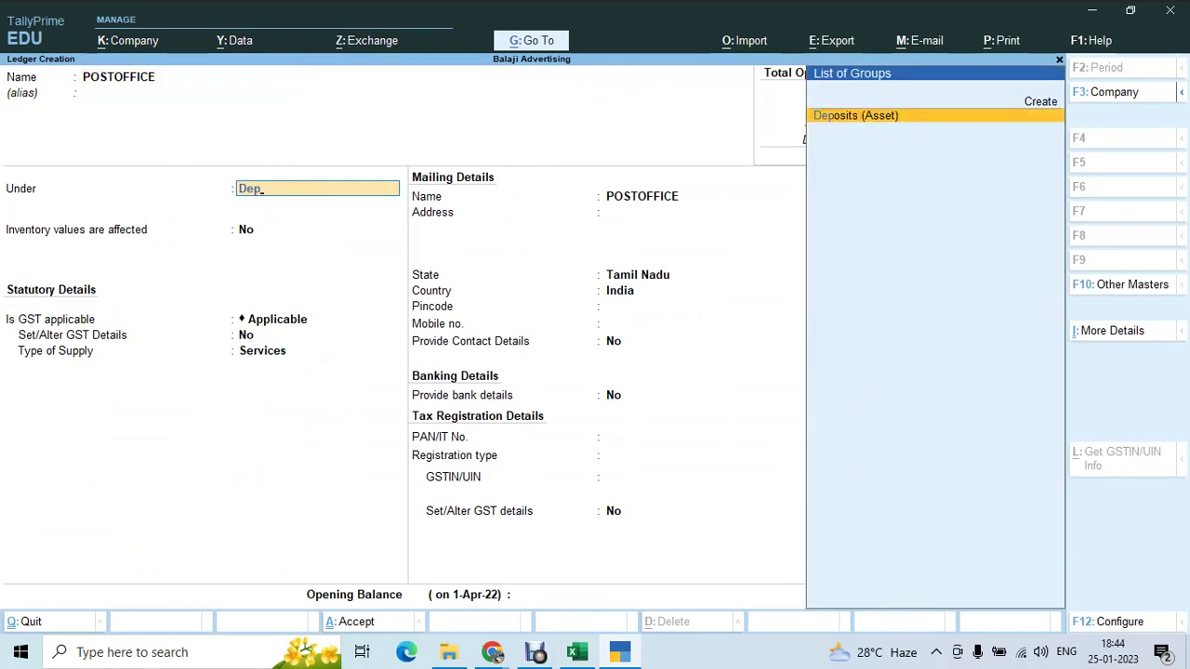
pyautogui.press('Return')
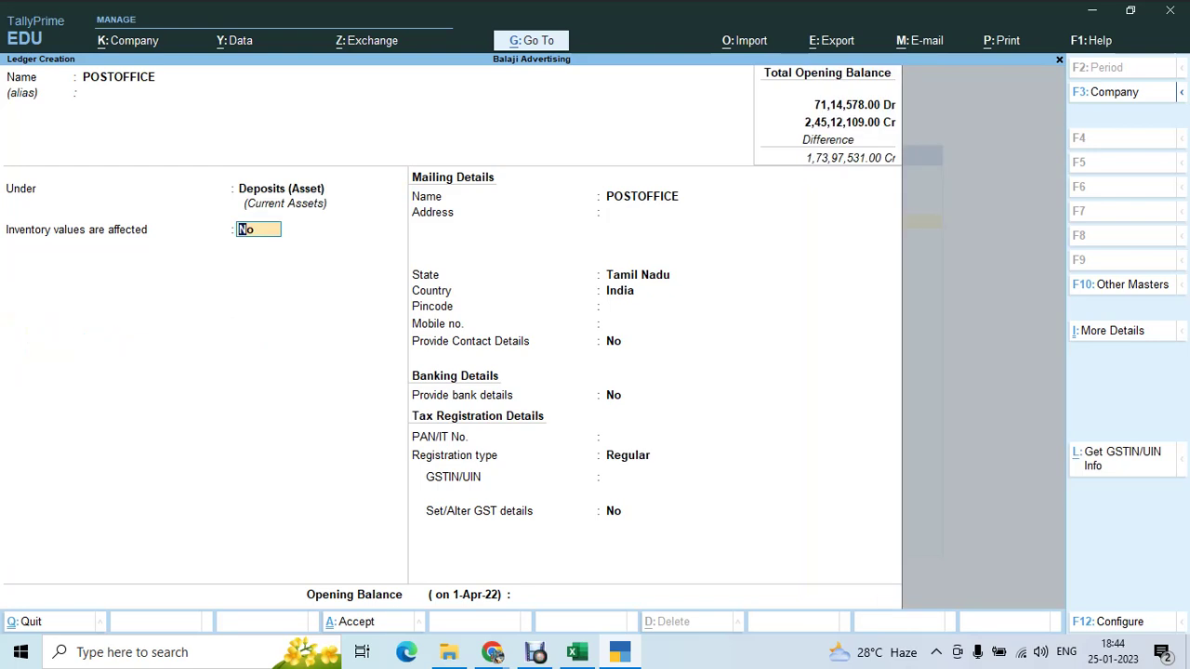
pyautogui.press('Return')
pyautogui.press('Return')
pyautogui.press('Return')
pyautogui.press('Return')
pyautogui.press('Return')
pyautogui.press('Return')
pyautogui.press('Return')
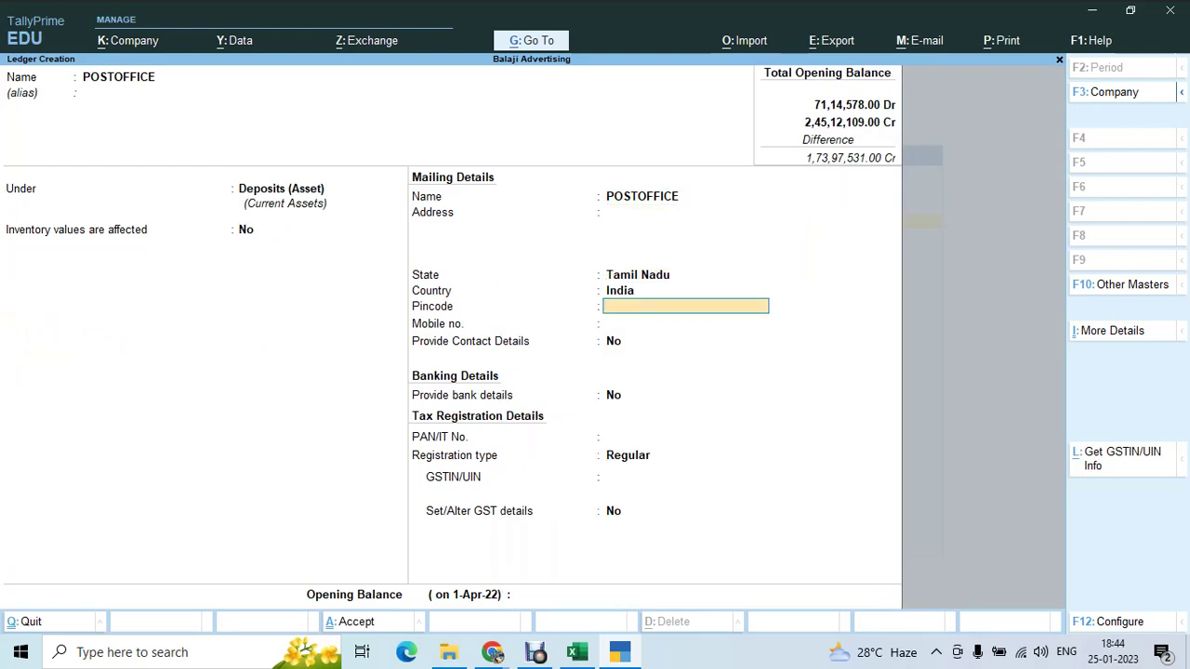
pyautogui.press('Return')
pyautogui.press('Return')
pyautogui.press('Return')
pyautogui.press('Return')
pyautogui.press('Return')
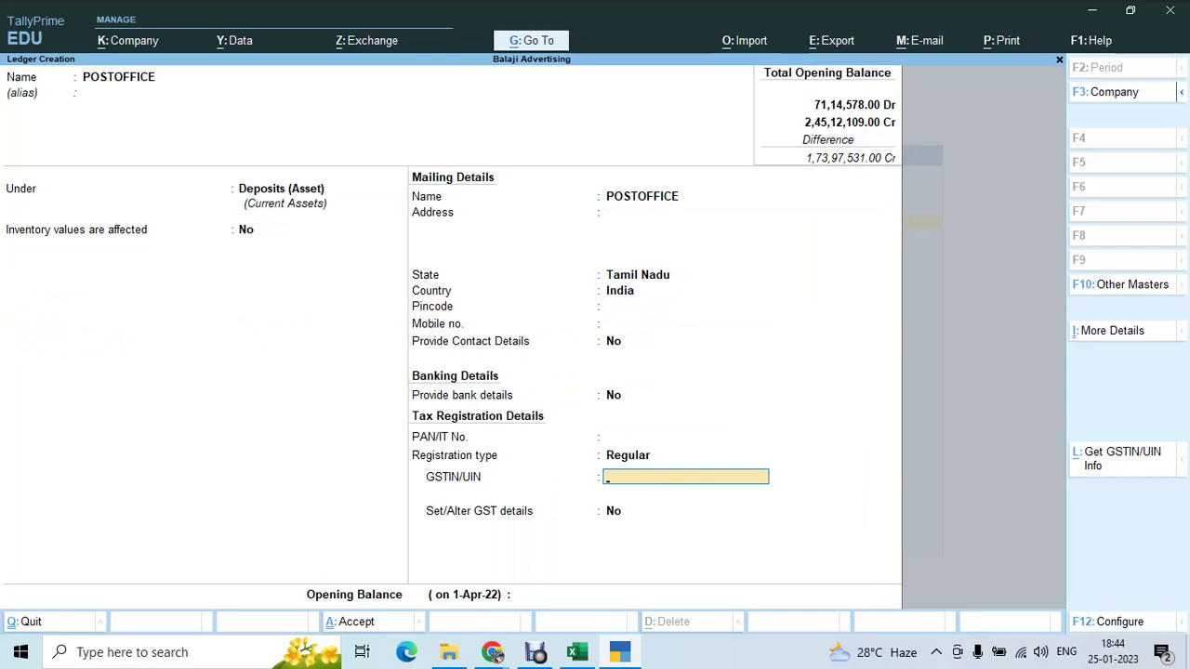
pyautogui.press('Return')
pyautogui.press('Return')
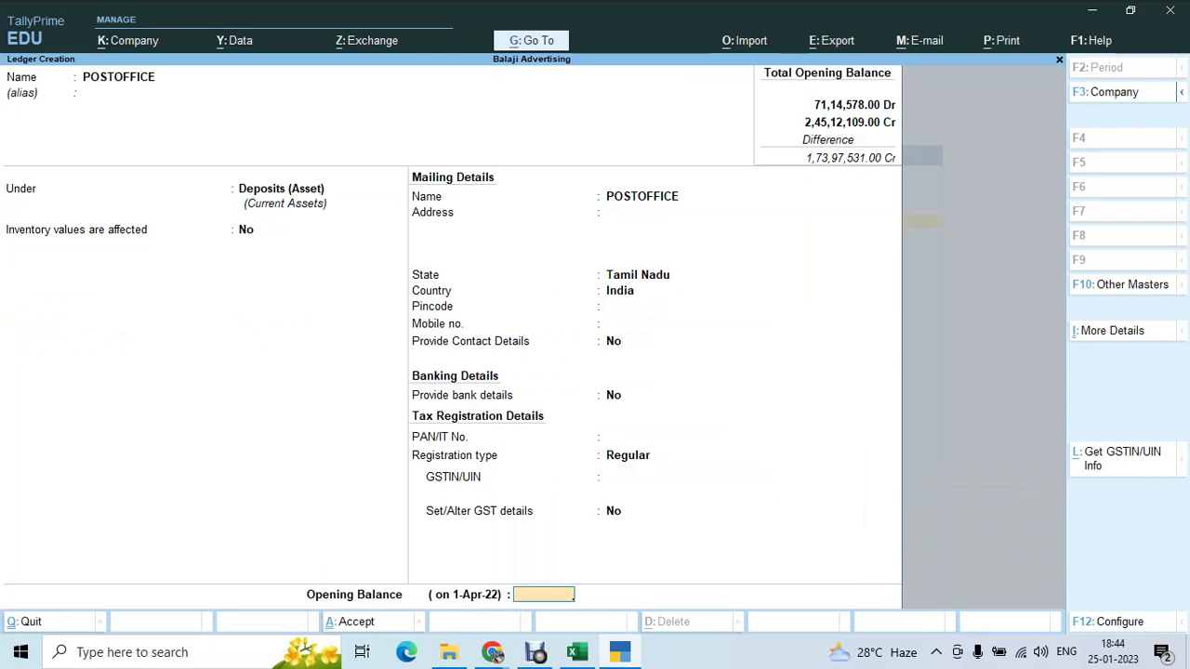
# - Copy 187920 from Excel cell E14, enter it as the Dr opening balance, and accept the ledger
pyautogui.hotkey('alt', 'Tab')
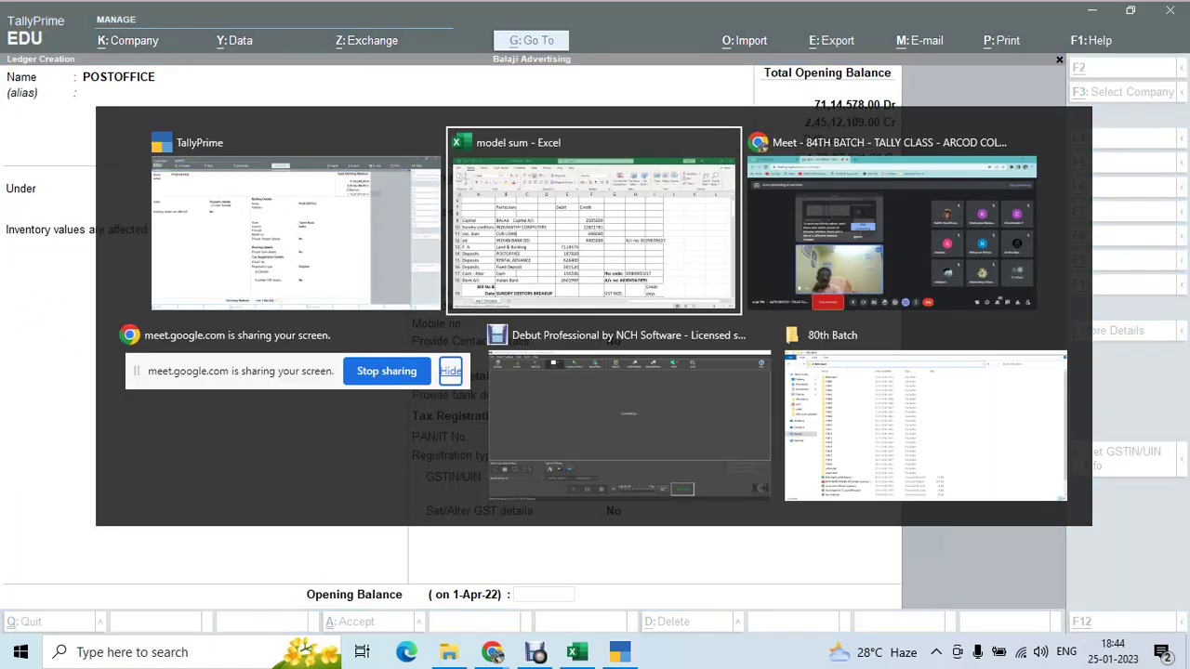
pyautogui.press('Right')
pyautogui.press('Right')
pyautogui.press('Right')
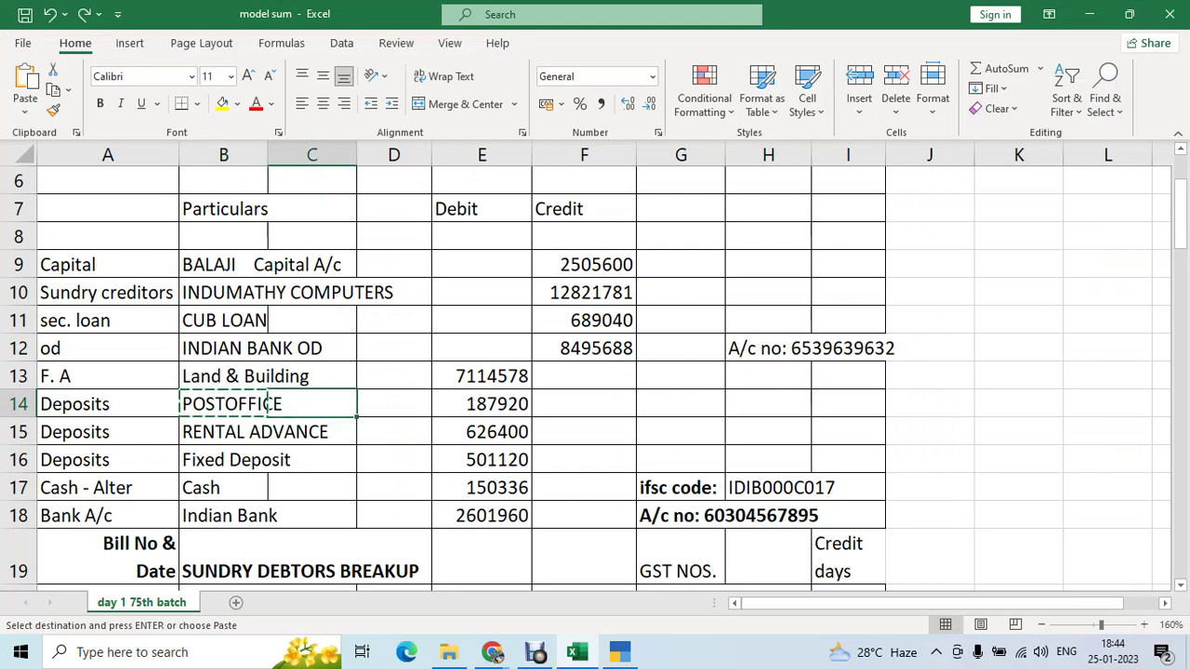
pyautogui.hotkey('ctrl', 'c')
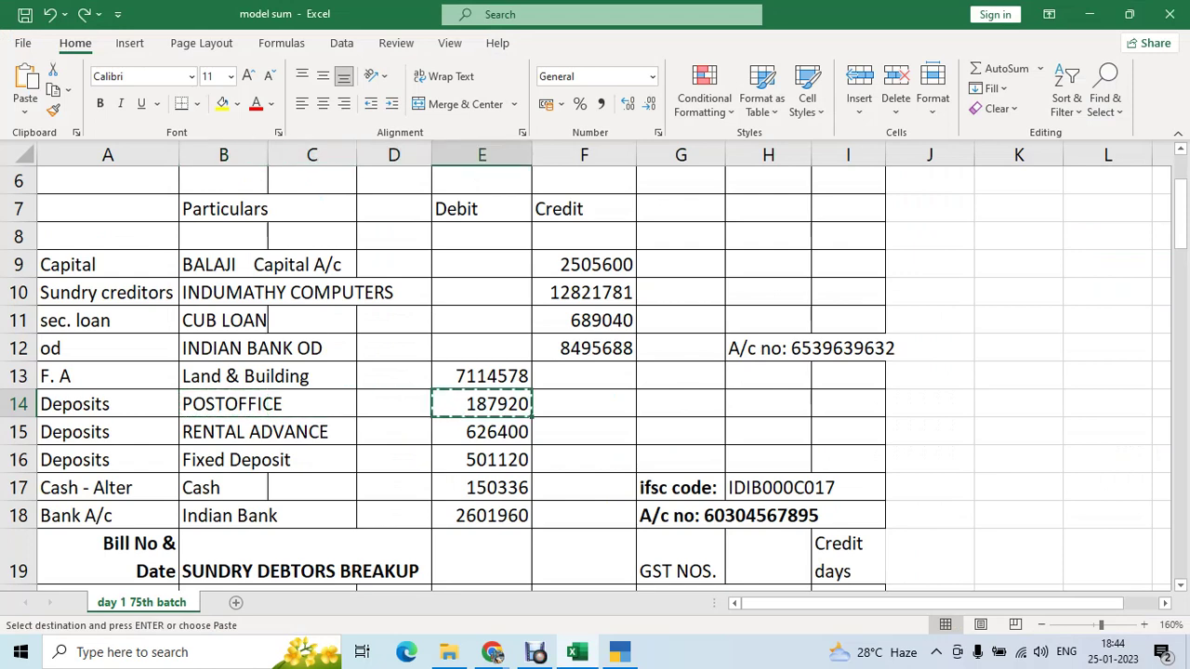
pyautogui.hotkey('alt', 'Tab')
pyautogui.hotkey('ctrl', 'alt', 'v')
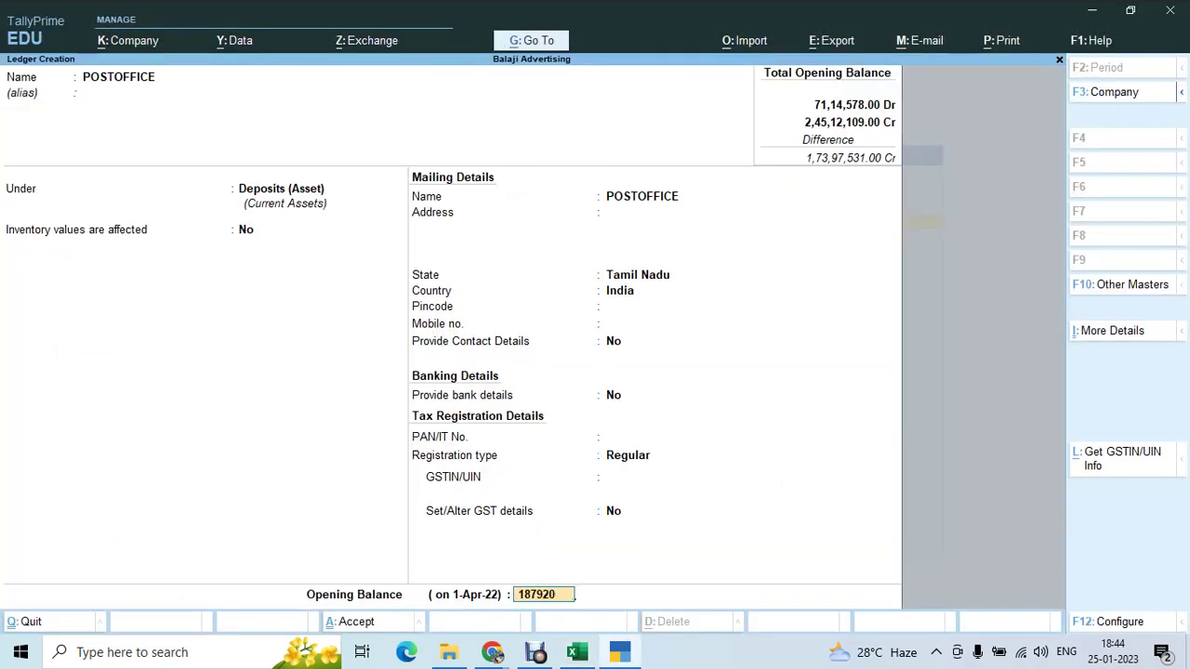
pyautogui.press('Return')
pyautogui.press('Return')
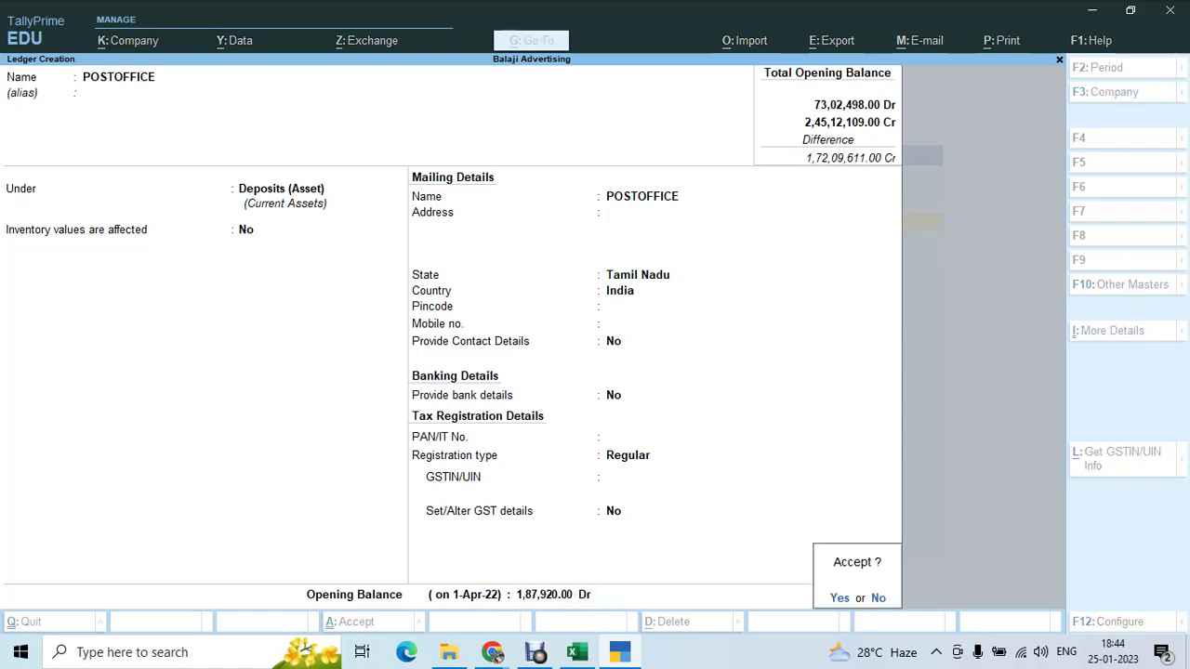
pyautogui.press('Return')
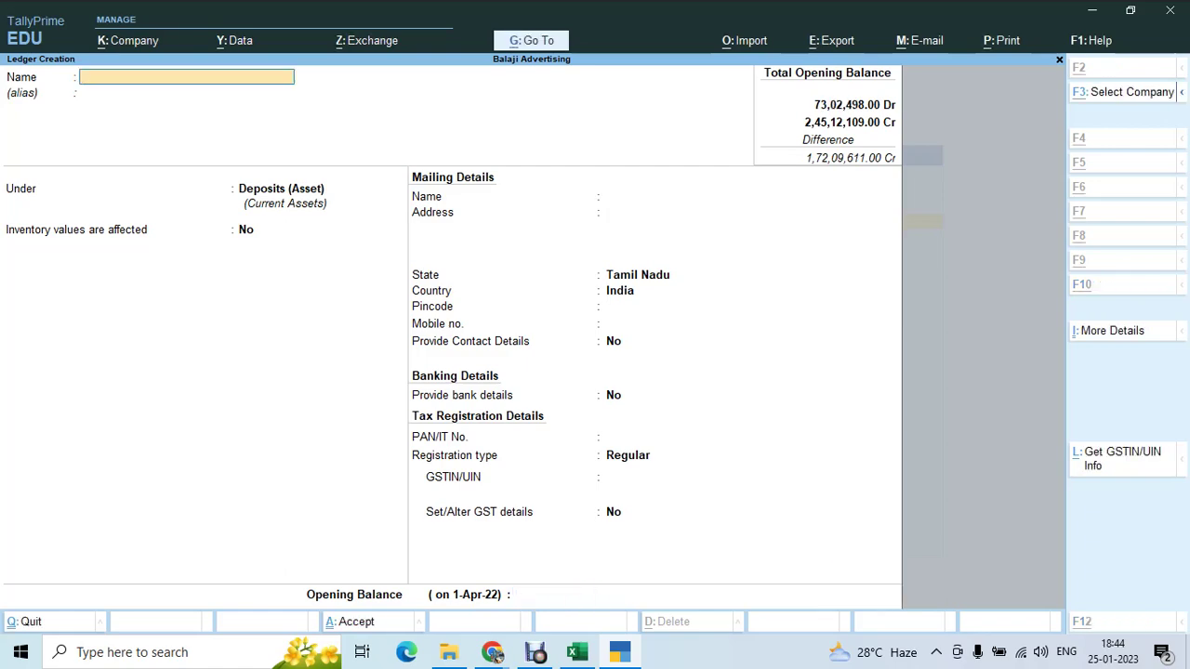
pyautogui.hotkey('alt', 'Tab')
# - Copy the RENTAL ADVANCE name from Excel cell B15 and switch to the Google Meet call
pyautogui.press('Down')
pyautogui.press('Left')
pyautogui.press('Left')
pyautogui.press('Left')
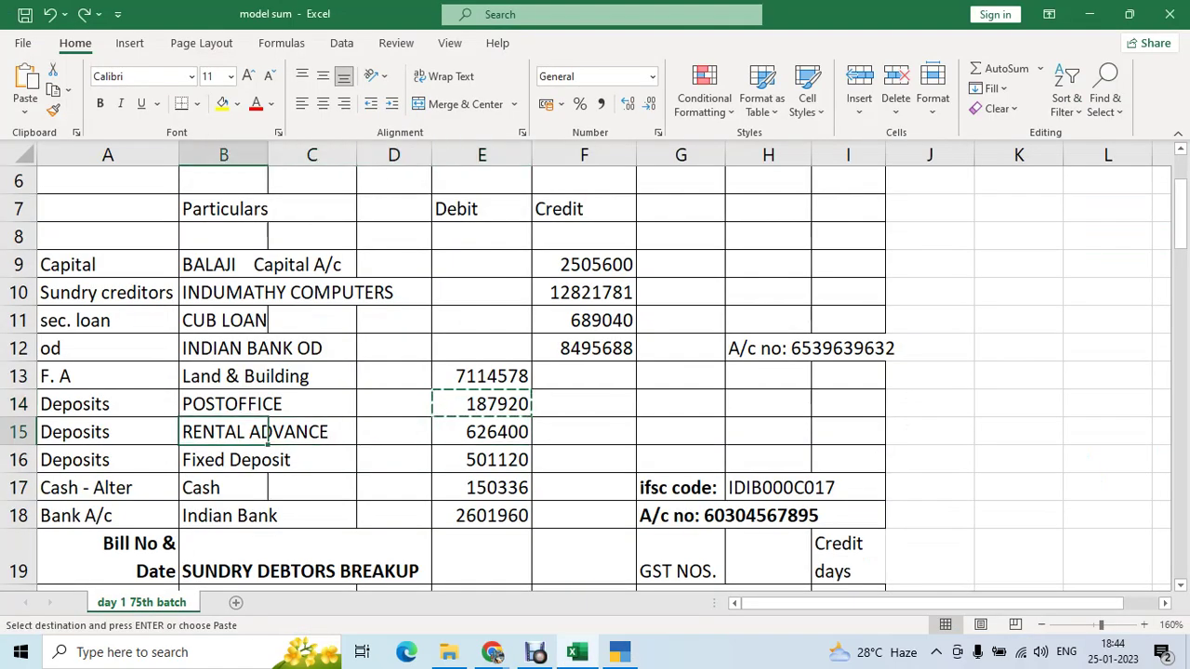
pyautogui.hotkey('ctrl', 'c')
pyautogui.hotkey('alt', 'Tab')
pyautogui.press('Tab')
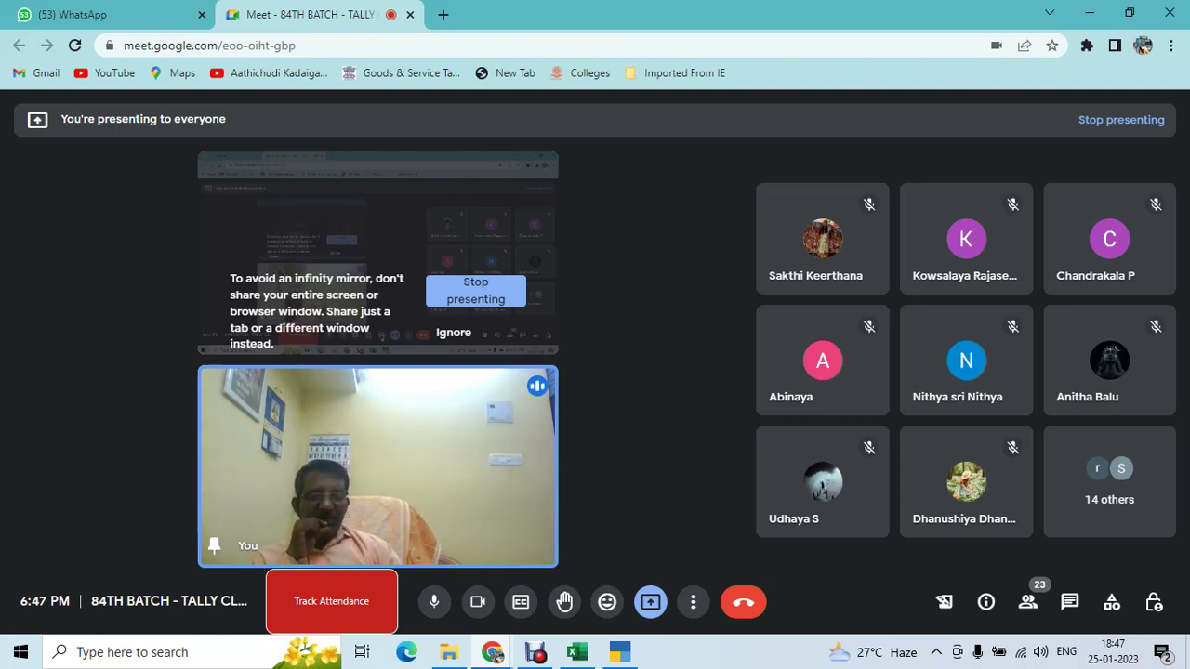
# - Copy the RENTAL ADVANCE amount 626400 from Excel cell E15
pyautogui.hotkey('alt', 'Tab')
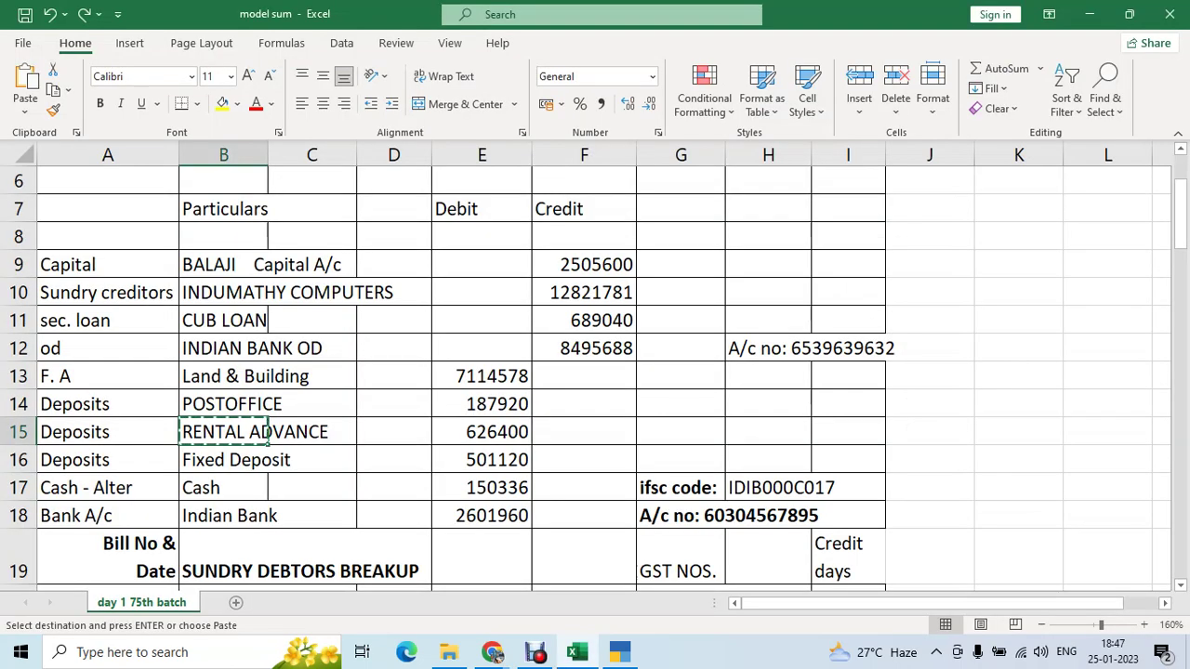
pyautogui.press('Right')
pyautogui.press('Right')
pyautogui.press('Right')
pyautogui.press('Right')
pyautogui.press('Left')
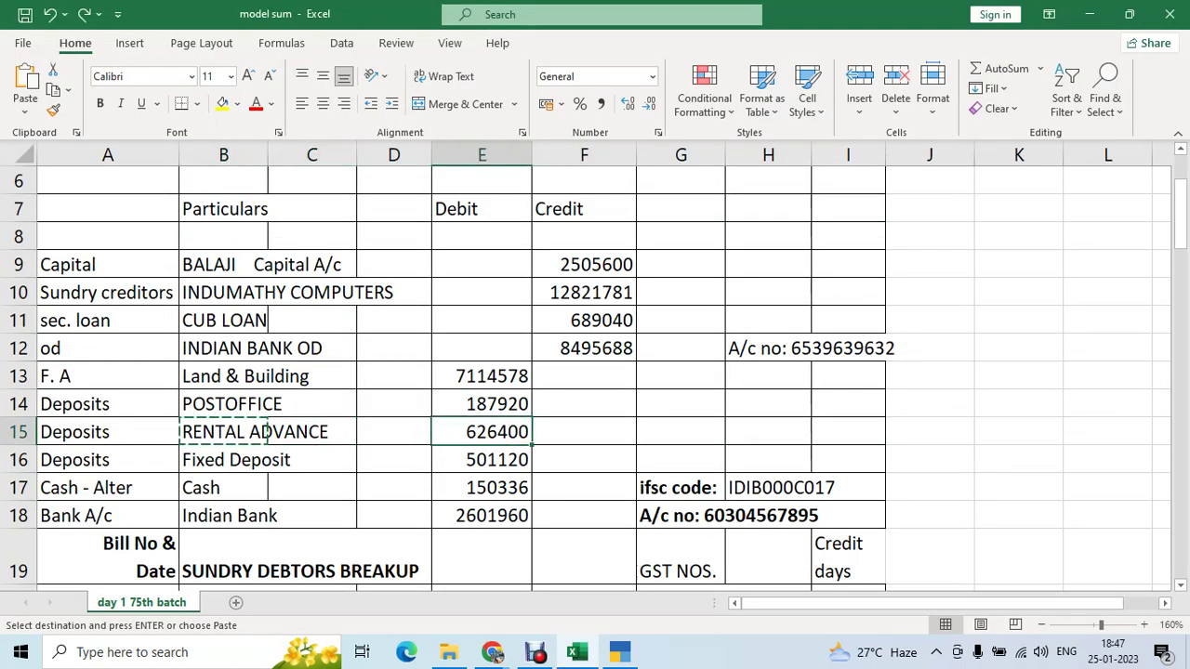
pyautogui.hotkey('ctrl', 'c')
pyautogui.hotkey('alt', 'Tab')
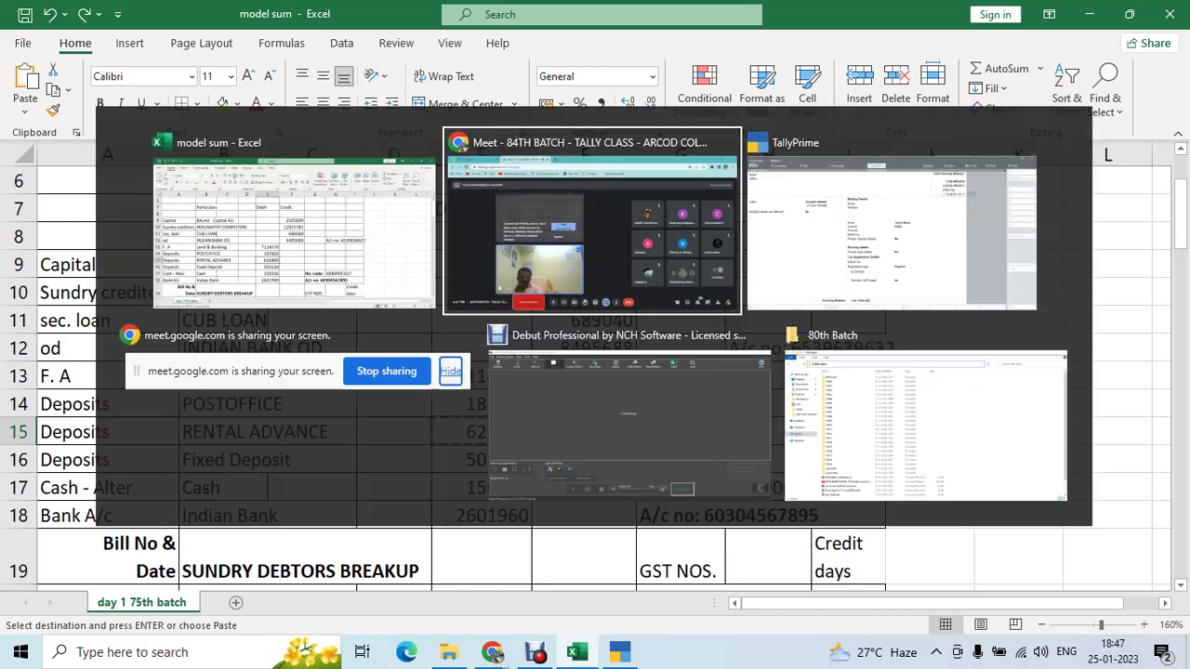
pyautogui.hotkey('alt', 'Tab')
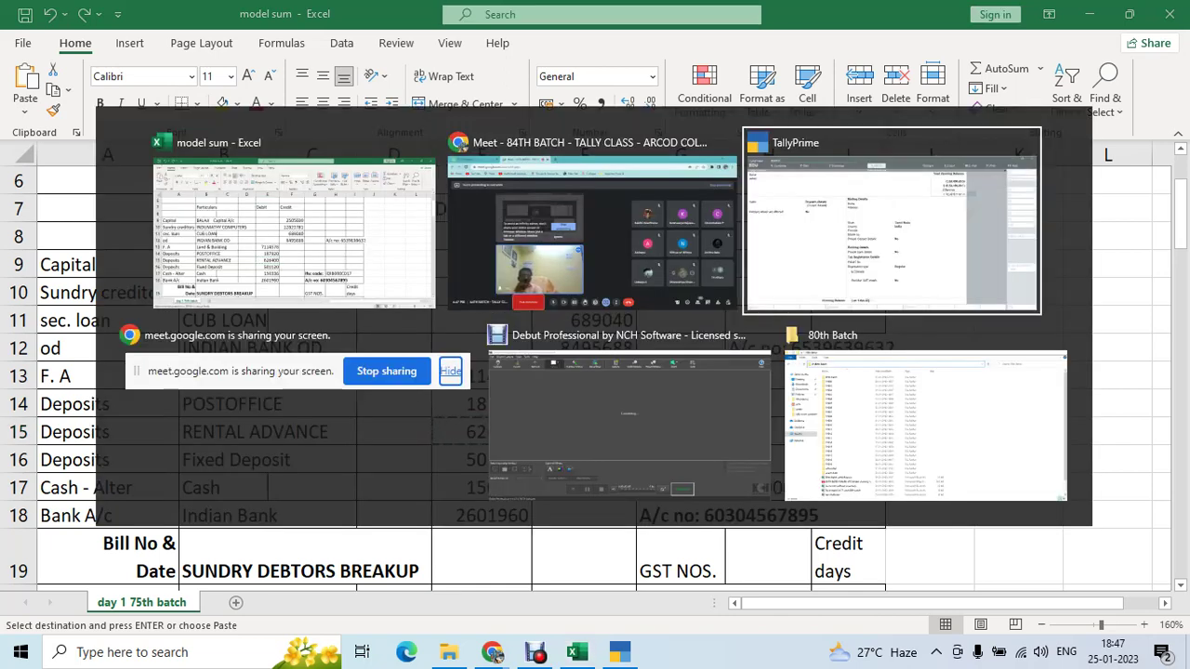
# - Create the Rental Advance ledger under Deposits (Asset) with a 626400 Dr opening balance
pyautogui.write('Rental Advan')
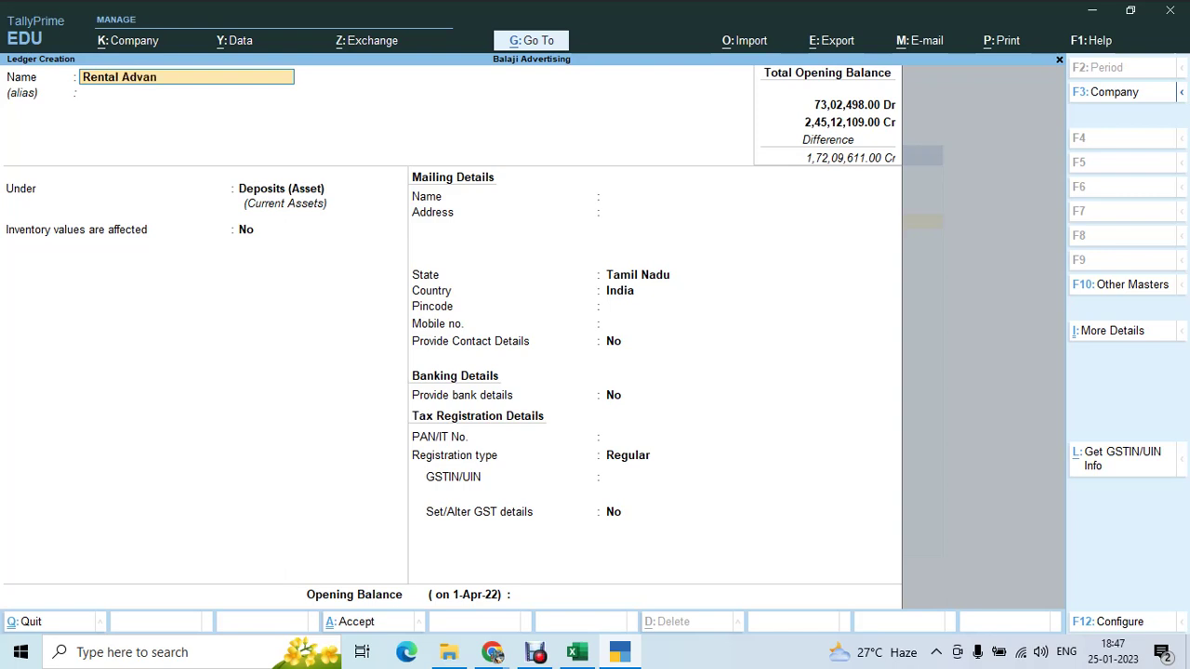
pyautogui.press('Return')
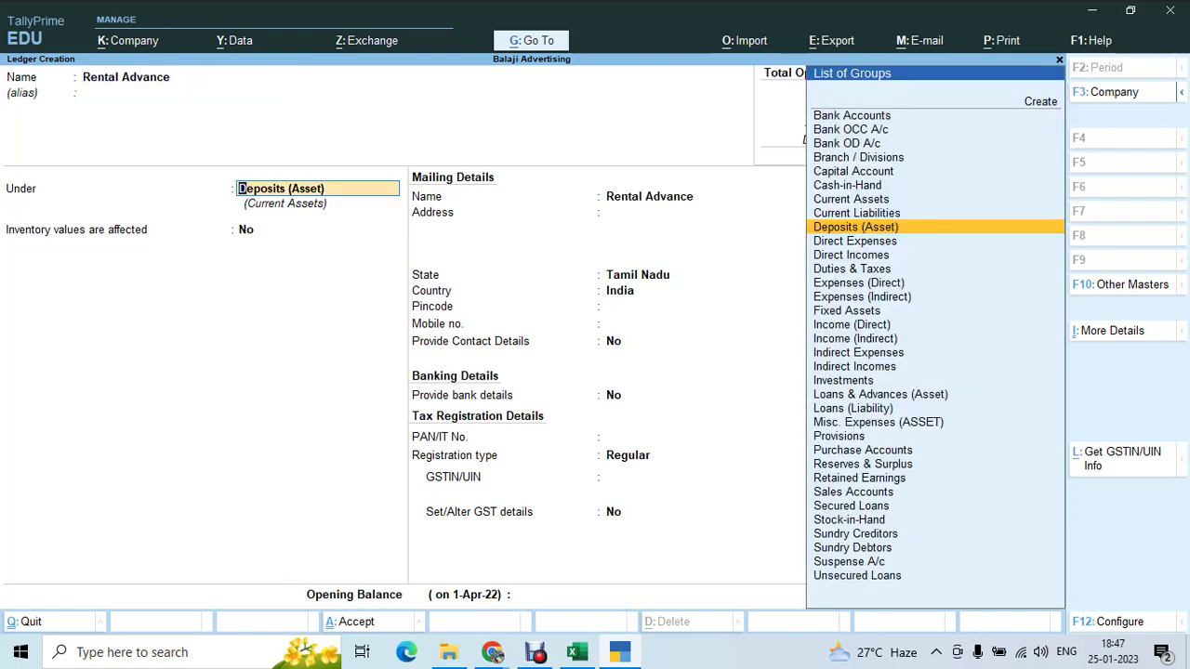
pyautogui.press('Return')
pyautogui.press('Return')
pyautogui.press('Return')
pyautogui.press('Return')
pyautogui.press('Return')
pyautogui.press('Return')
pyautogui.press('Return')
pyautogui.press('Return')
pyautogui.press('Return')
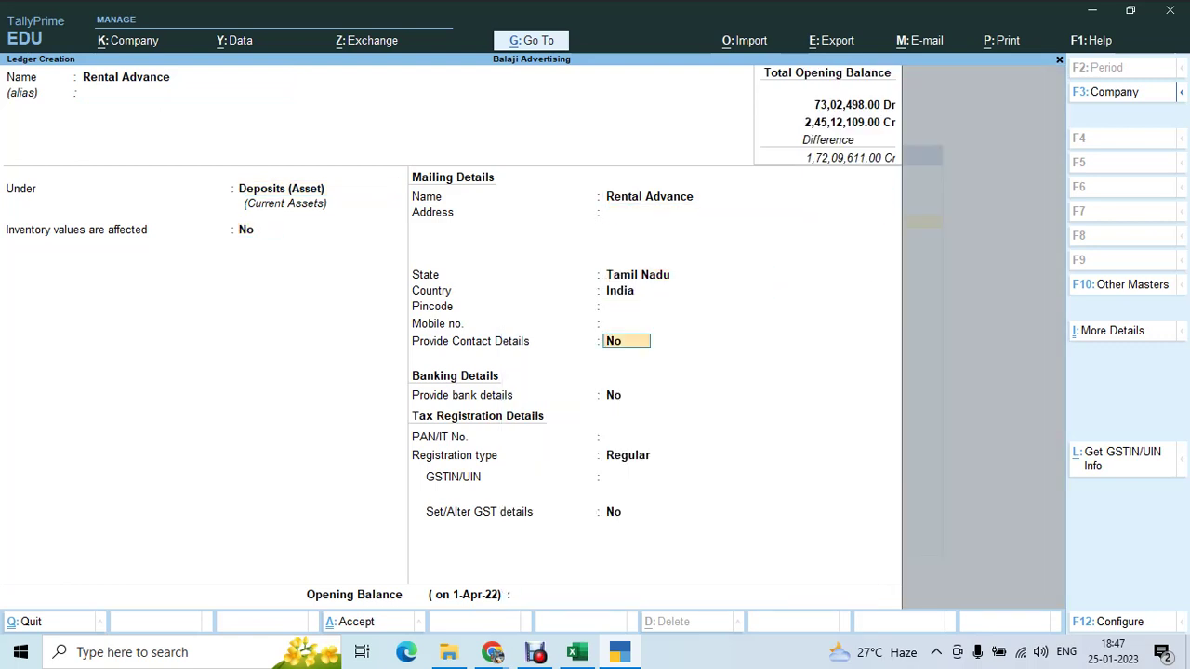
pyautogui.press('Return')
pyautogui.press('Return')
pyautogui.press('Return')
pyautogui.press('Return')
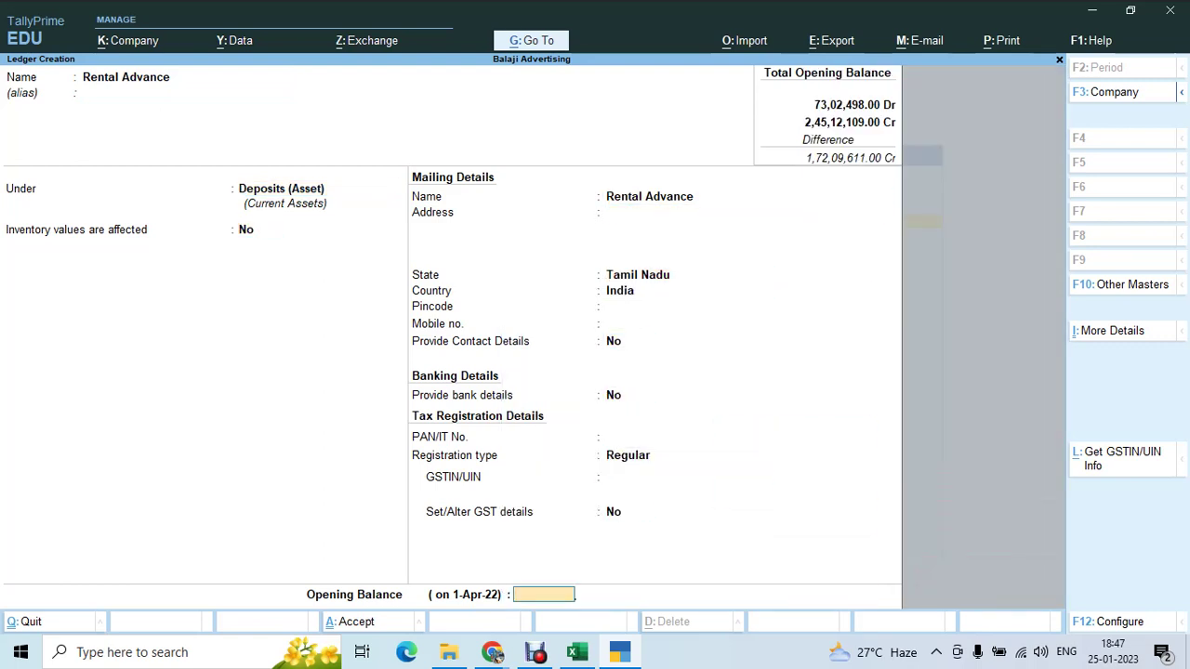
pyautogui.write('626400')
pyautogui.press('Return')
pyautogui.press('Return')
pyautogui.press('Return')
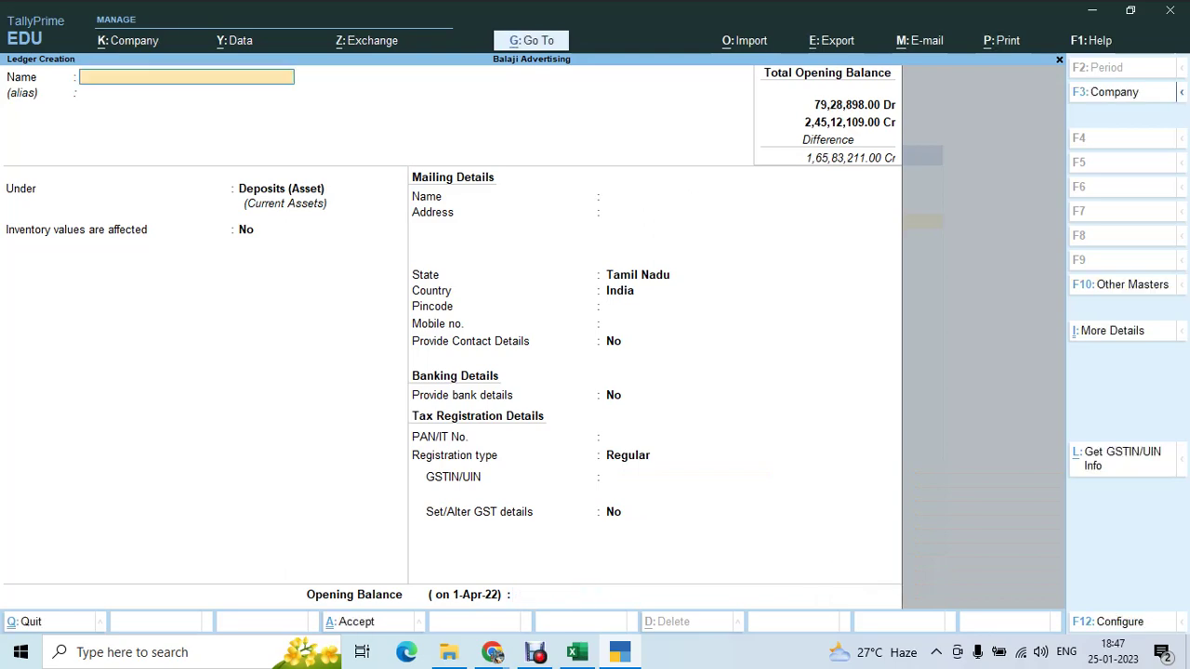
pyautogui.hotkey('alt', 'Tab')
pyautogui.hotkey('shift', 'Down')
pyautogui.hotkey('ctrl', 'c')
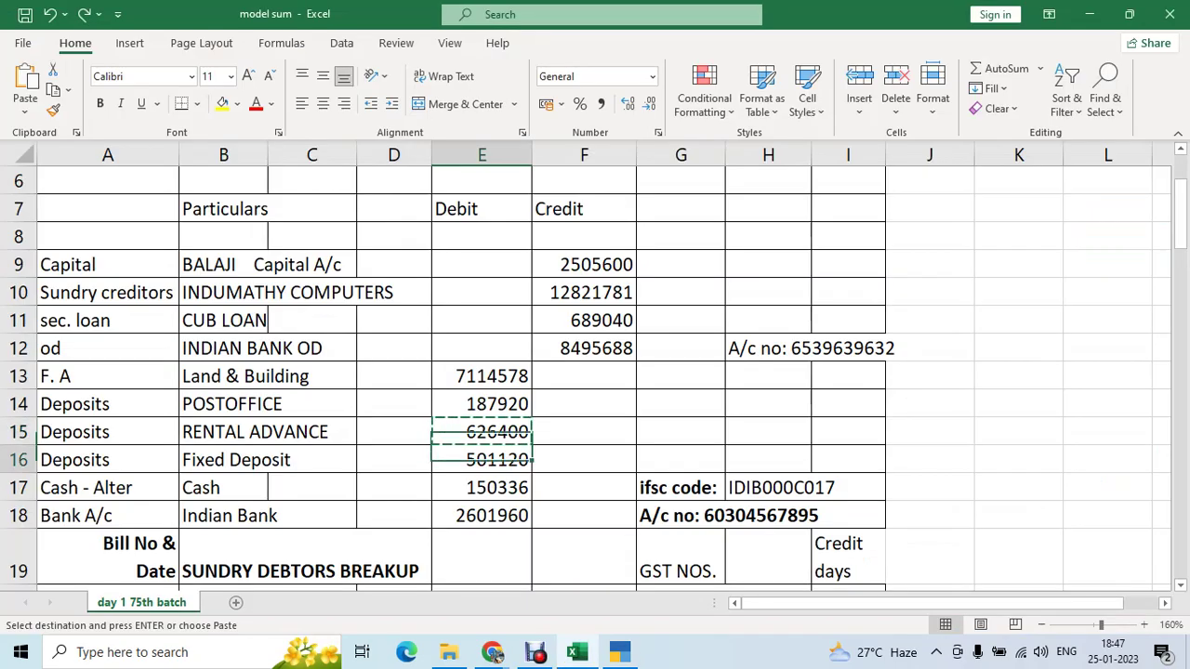
# - Name the new ledger Fixed Deposit under Fixed Assets, with GST marked not applicable
pyautogui.press('Left')
pyautogui.press('Left')
pyautogui.press('Left')
pyautogui.hotkey('ctrl', 'c')
pyautogui.hotkey('alt', 'Tab')
pyautogui.hotkey('ctrl', 'alt', 'v')
pyautogui.press('Return')
pyautogui.press('Return')
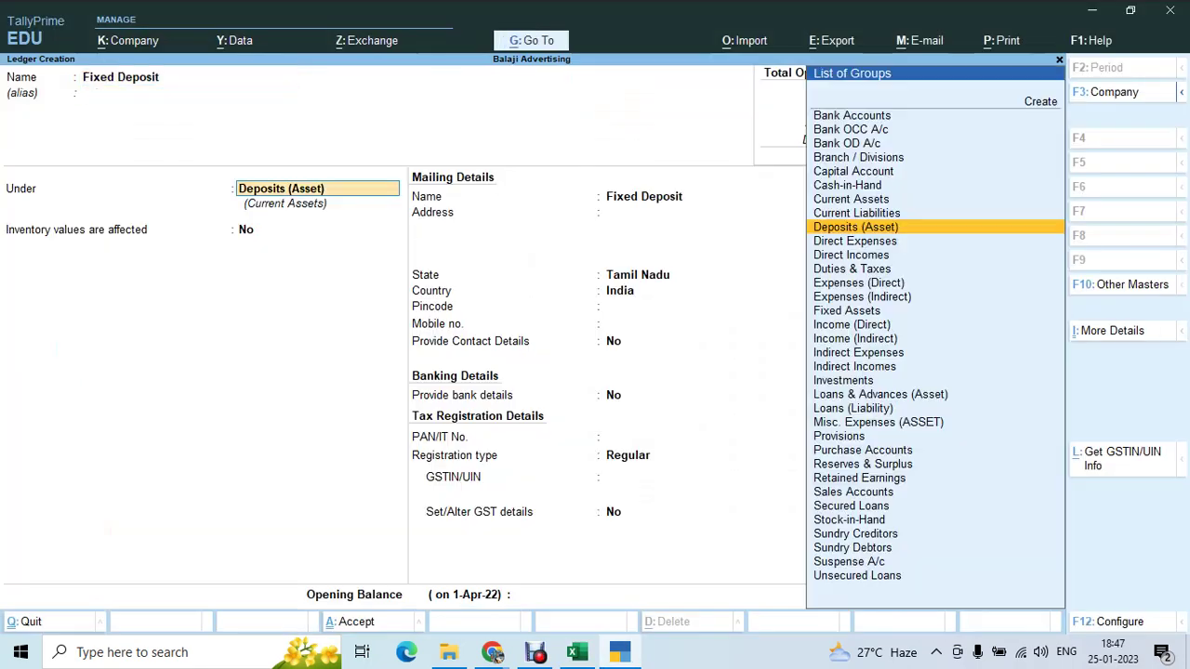
pyautogui.write('fix')
pyautogui.press('Return')
pyautogui.press('Return')
pyautogui.press('Return')
pyautogui.press('BackSpace')
pyautogui.press('Down')
pyautogui.press('Return')
pyautogui.press('Return')
pyautogui.press('Return')
pyautogui.press('Return')
pyautogui.press('Return')
pyautogui.press('Return')
pyautogui.press('Return')
pyautogui.press('Return')
pyautogui.press('Return')
pyautogui.press('Return')
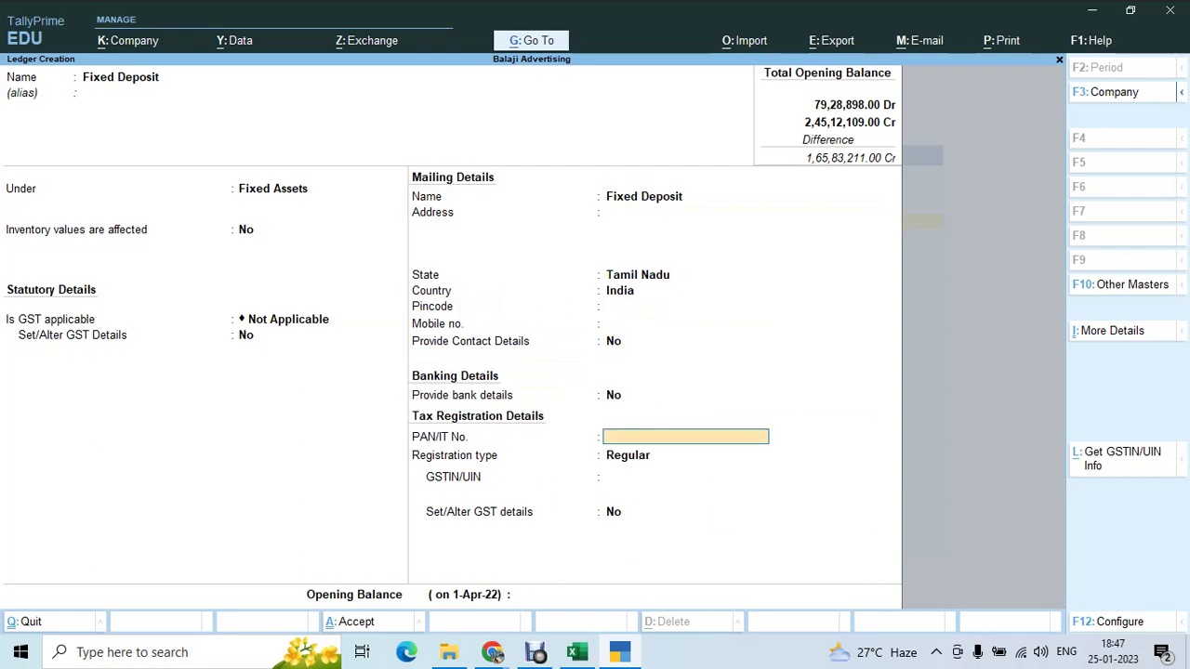
pyautogui.press('Return')
pyautogui.press('Return')
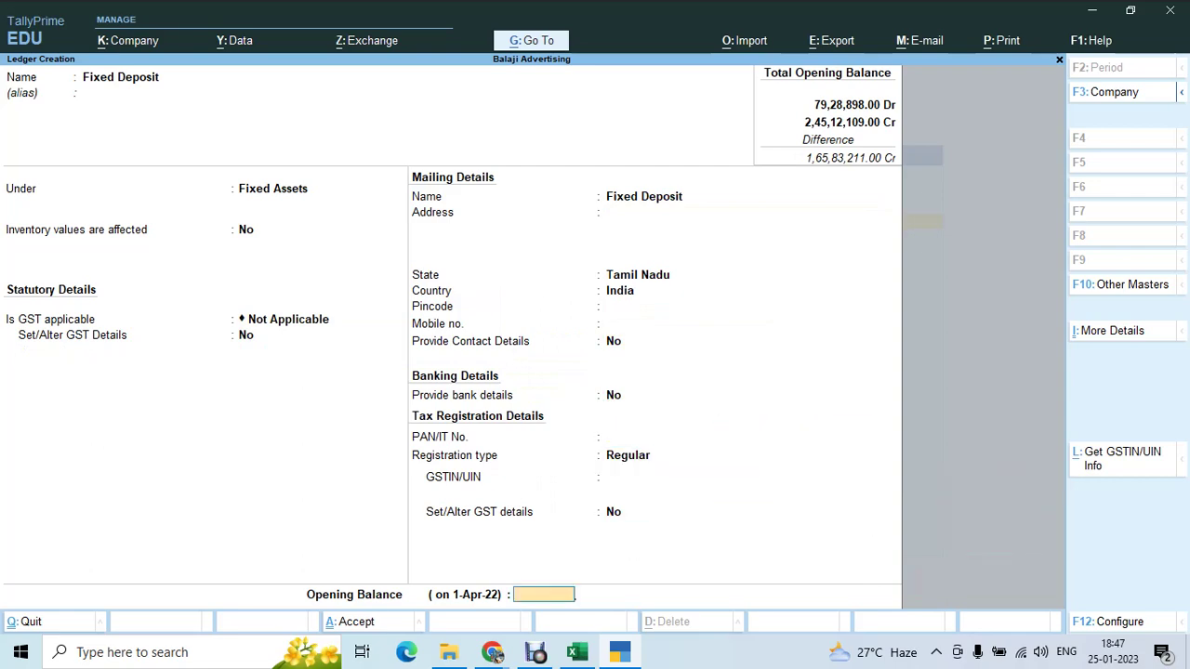
# - Copy 501120 from Excel cell E16 and enter it as the Dr opening balance
pyautogui.hotkey('alt', 'Tab')
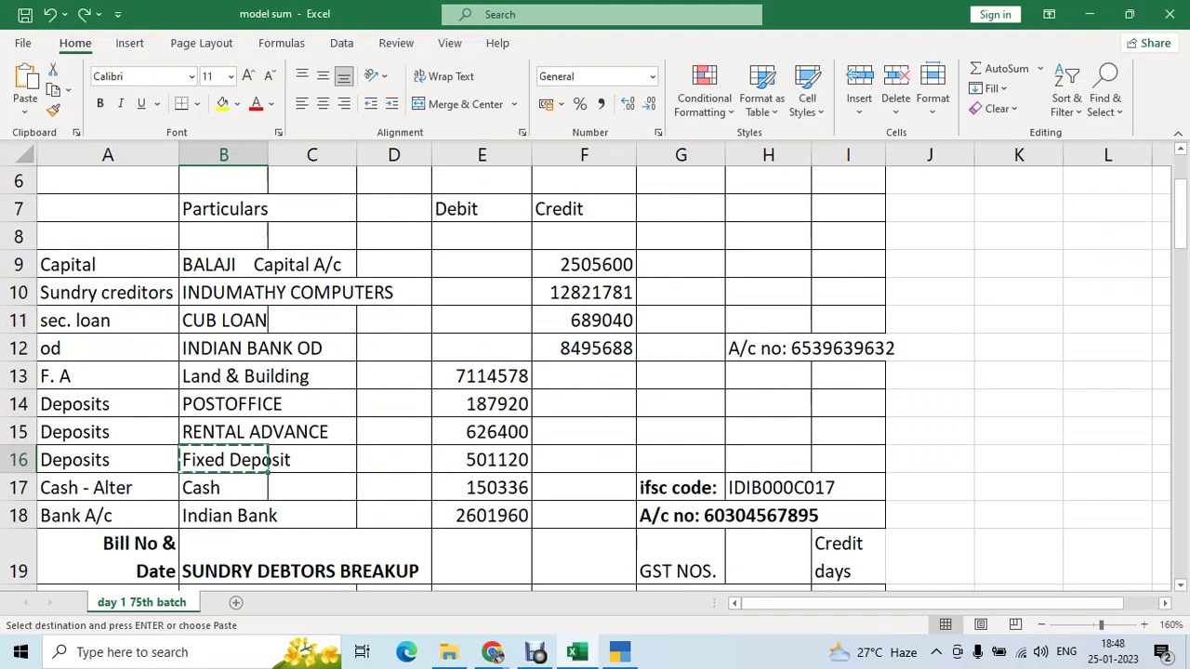
pyautogui.press('Right')
pyautogui.press('Right')
pyautogui.press('Right')
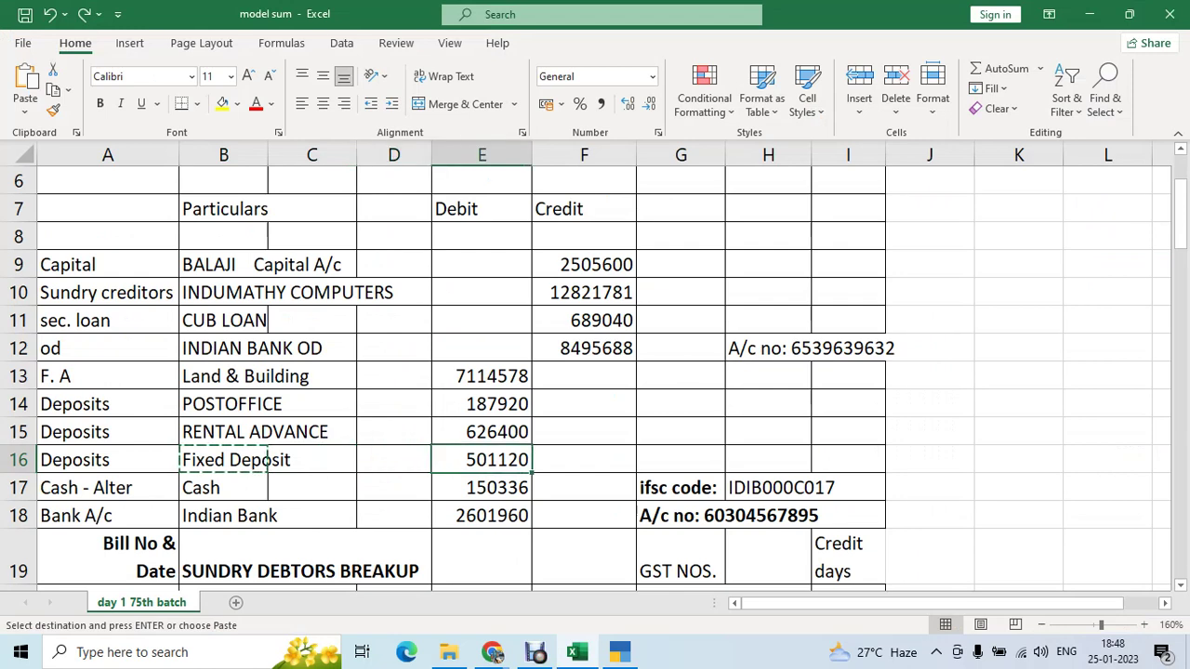
pyautogui.hotkey('ctrl', 'c')
pyautogui.hotkey('alt', 'Tab')
pyautogui.hotkey('ctrl', 'alt', 'v')
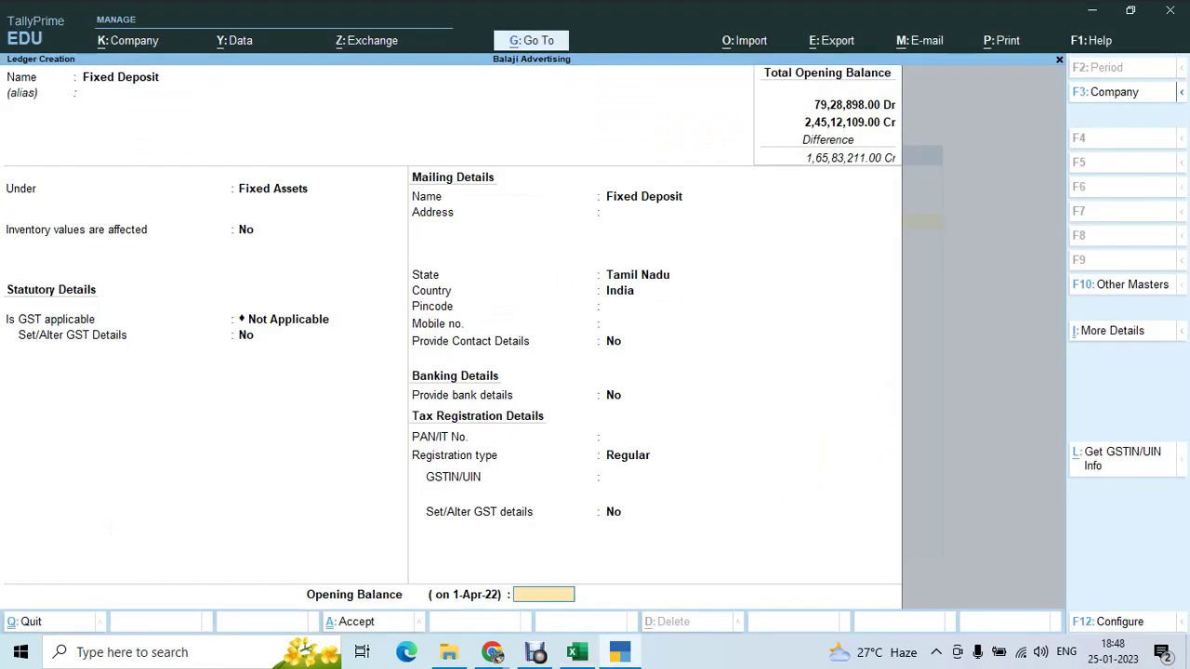
pyautogui.press('Return')
pyautogui.press('Return')
pyautogui.press('Return')
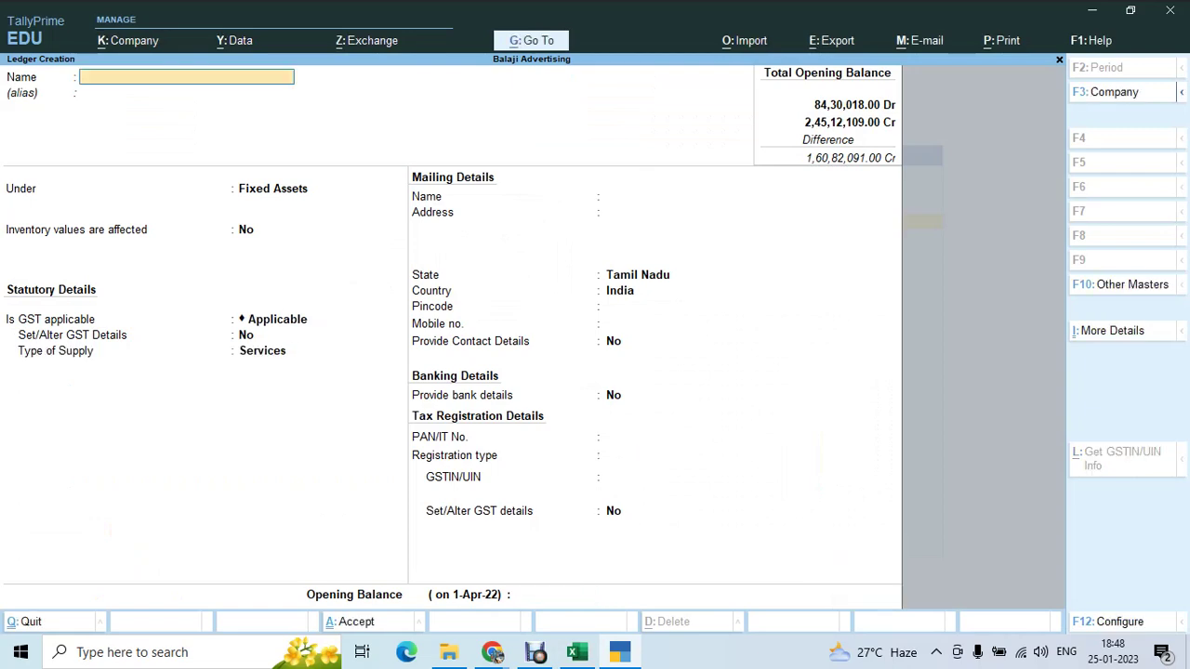
# - Name the new ledger Indian Bank and place it under Bank Accounts
pyautogui.hotkey('alt', 'Tab')
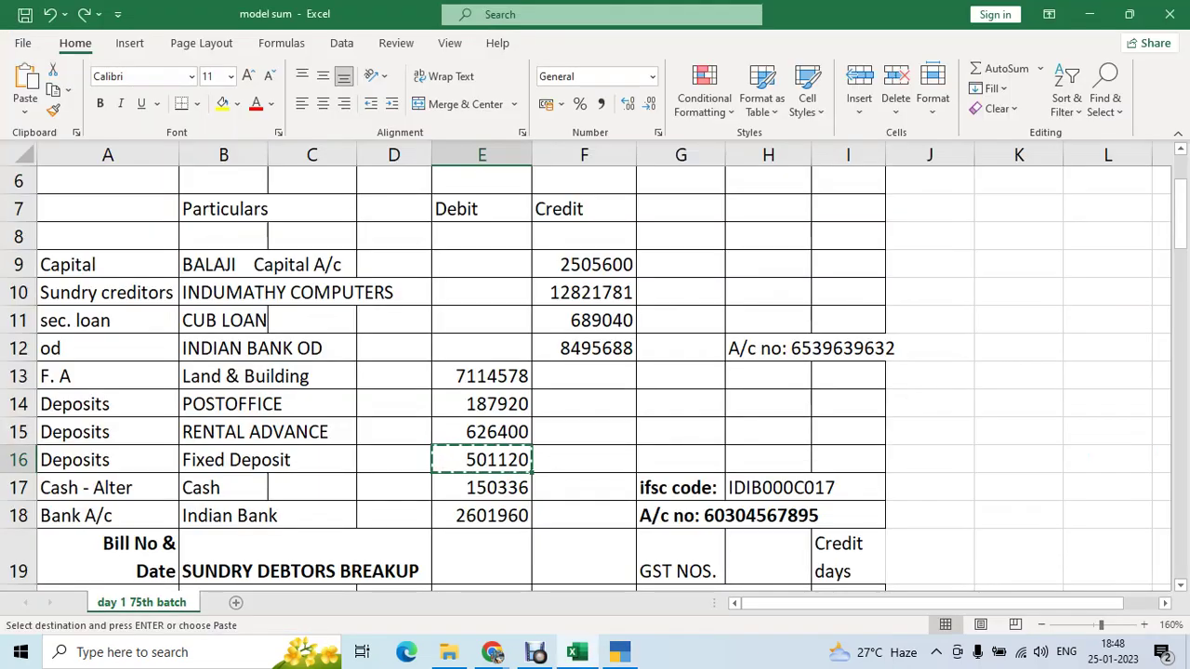
pyautogui.press('Down')
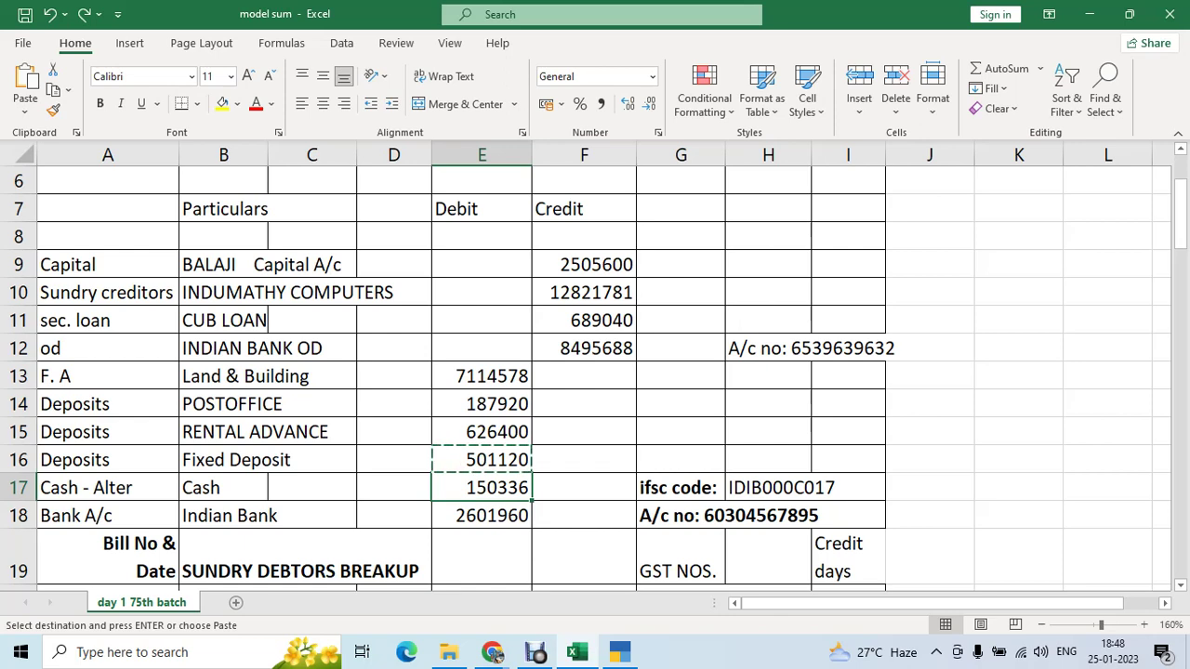
pyautogui.press('Down')
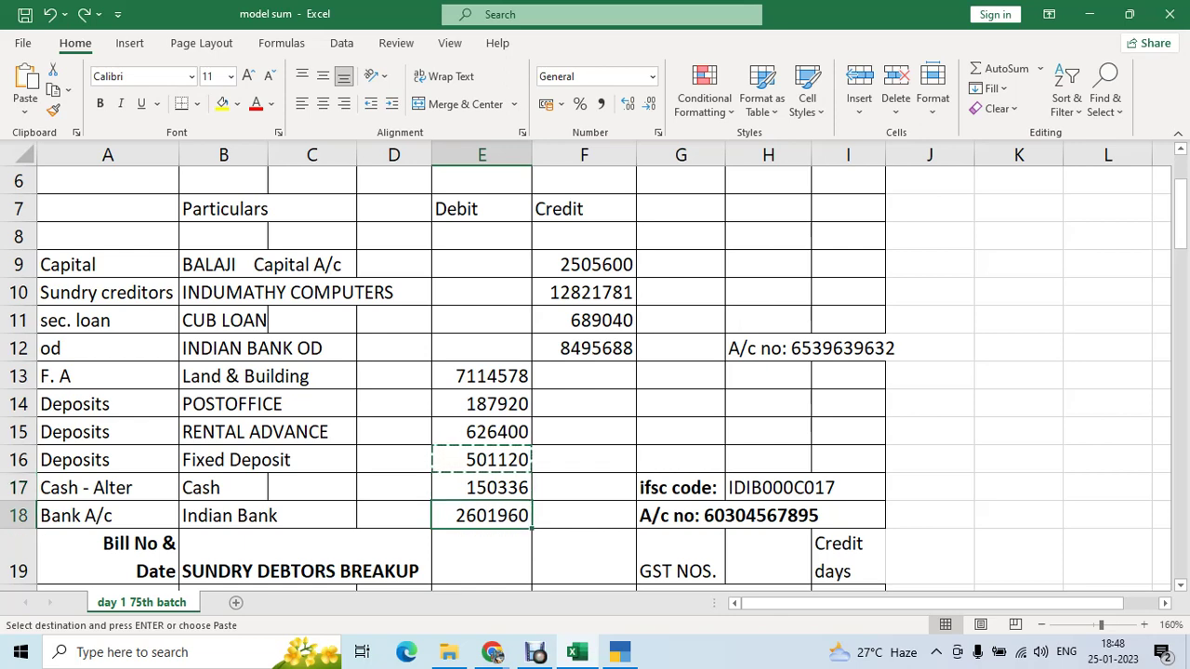
pyautogui.hotkey('alt', 'Tab')
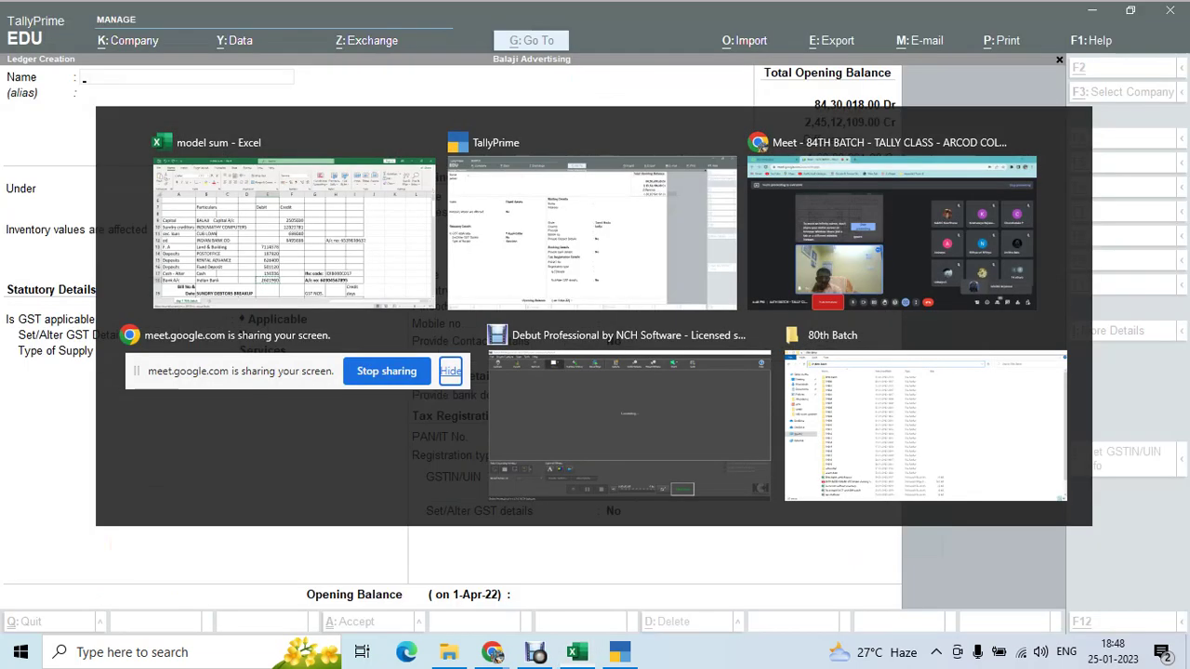
pyautogui.write('Ind')
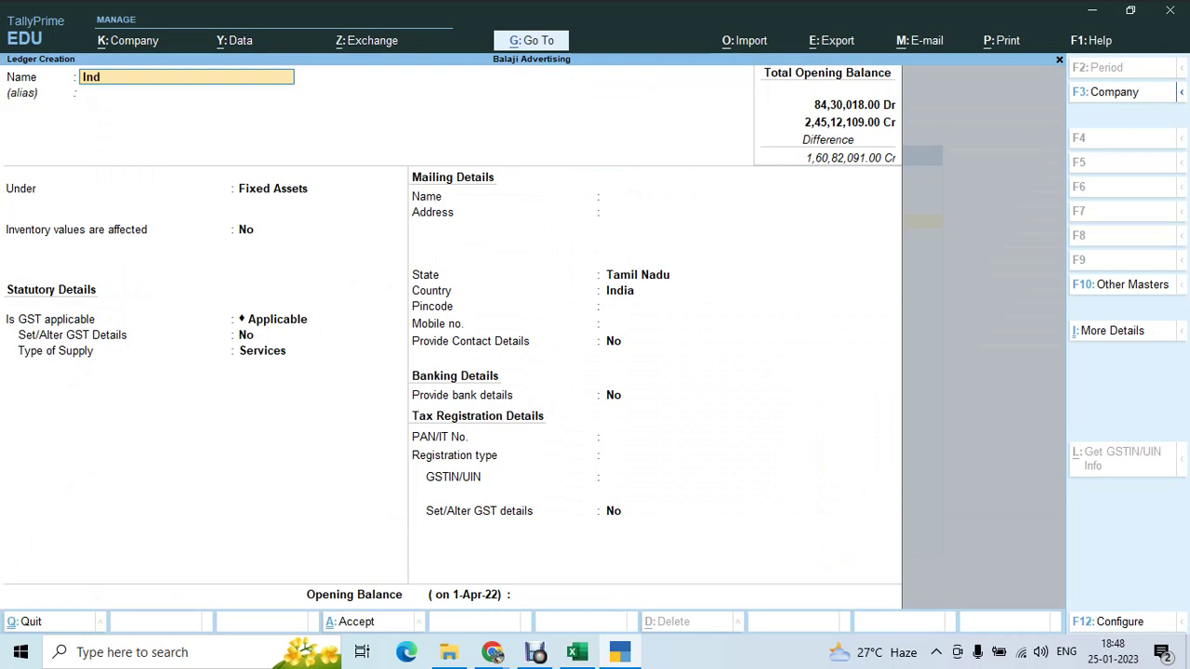
pyautogui.write('ian Bank')
pyautogui.press('Return')
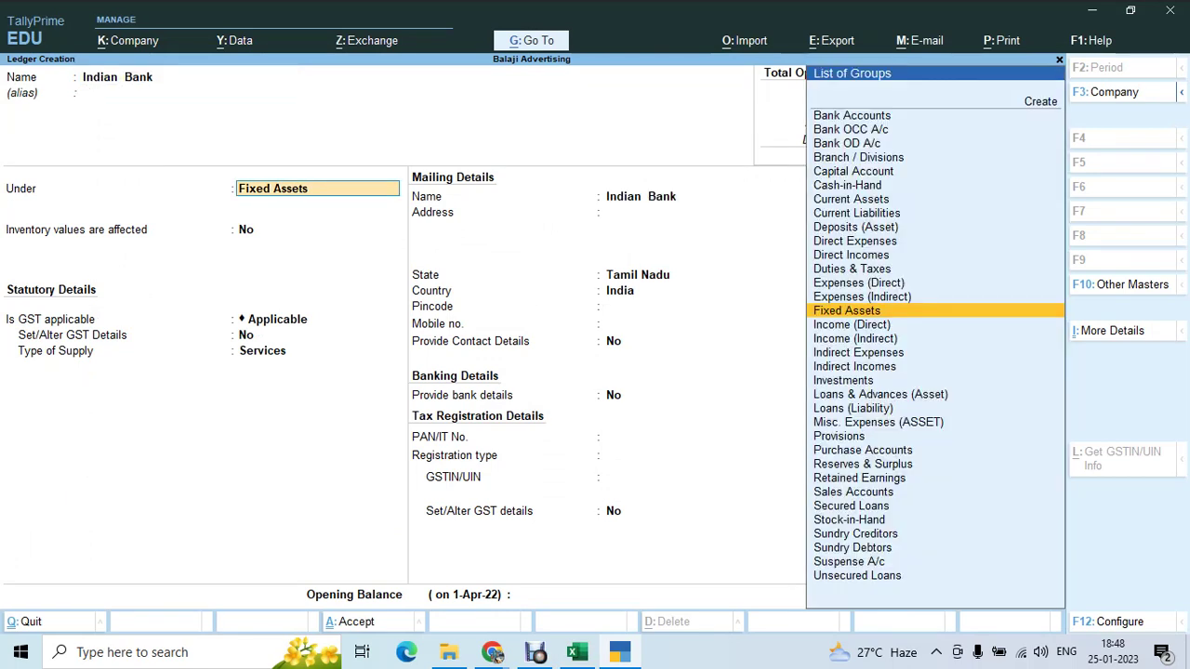
pyautogui.write('Ba')
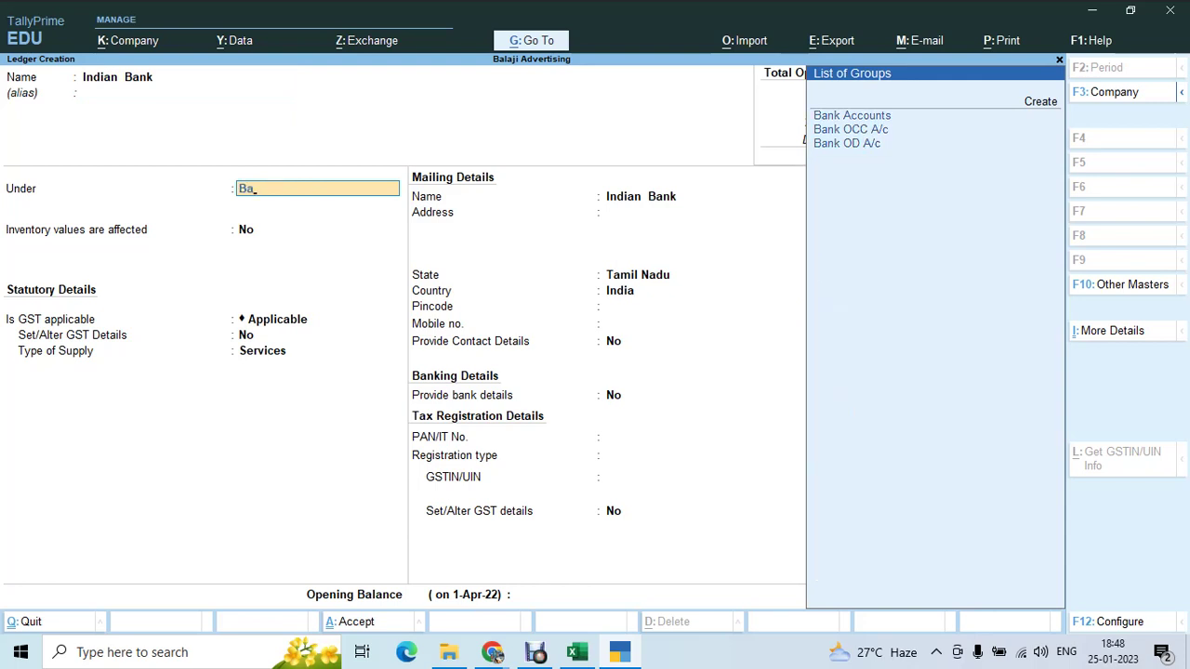
pyautogui.write('nk')
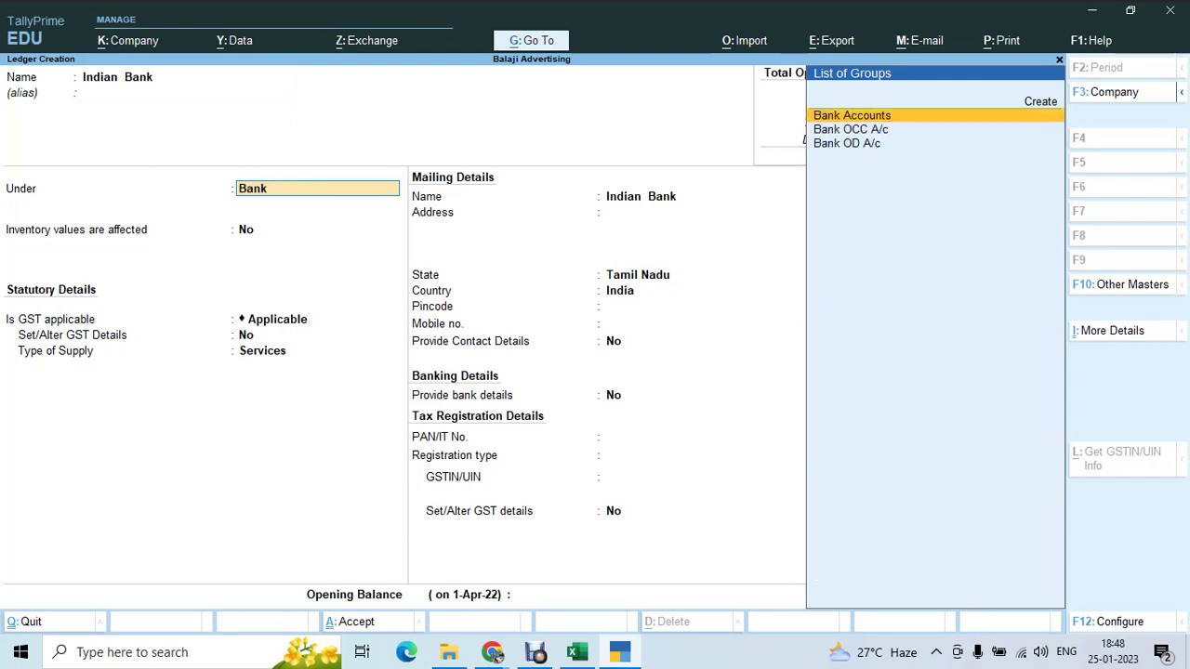
pyautogui.press('Return')
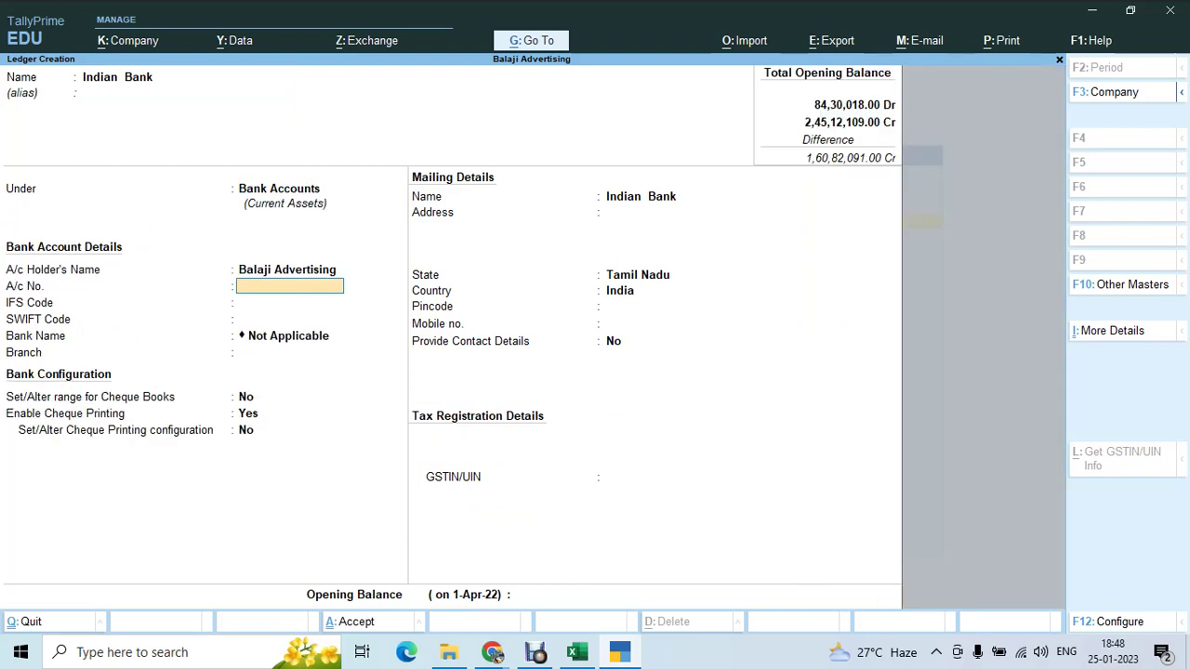
# - Enter the bank account number as listed in the Excel sheet
pyautogui.hotkey('alt', 'Tab')
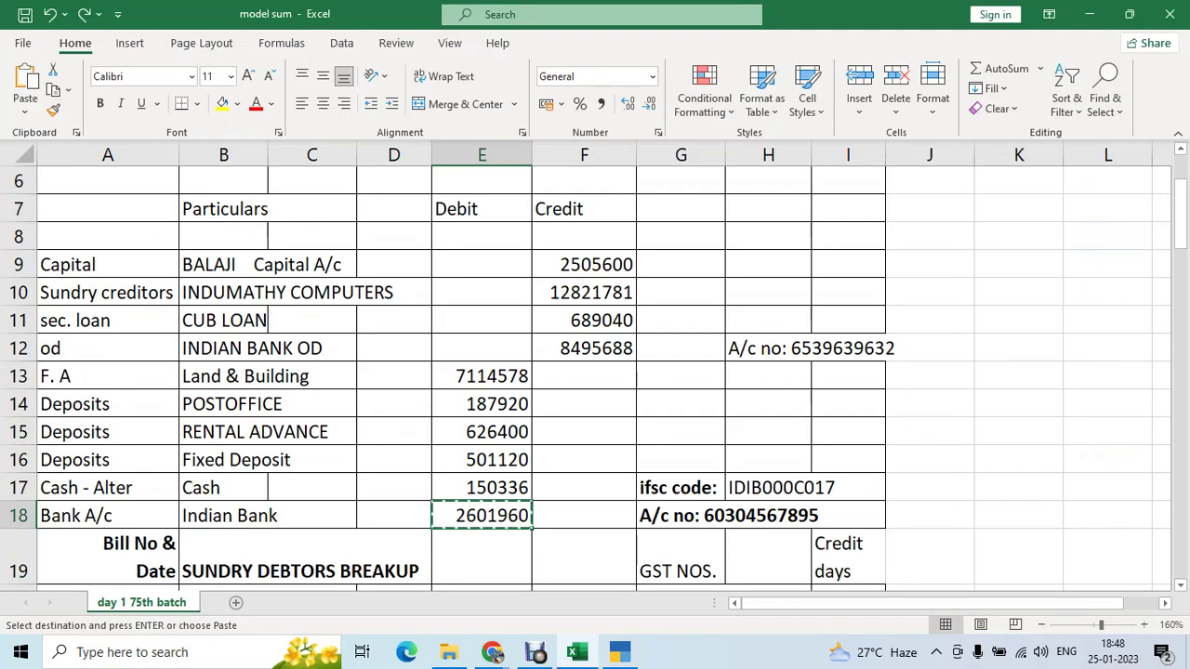
pyautogui.press('Right')
pyautogui.press('Right')
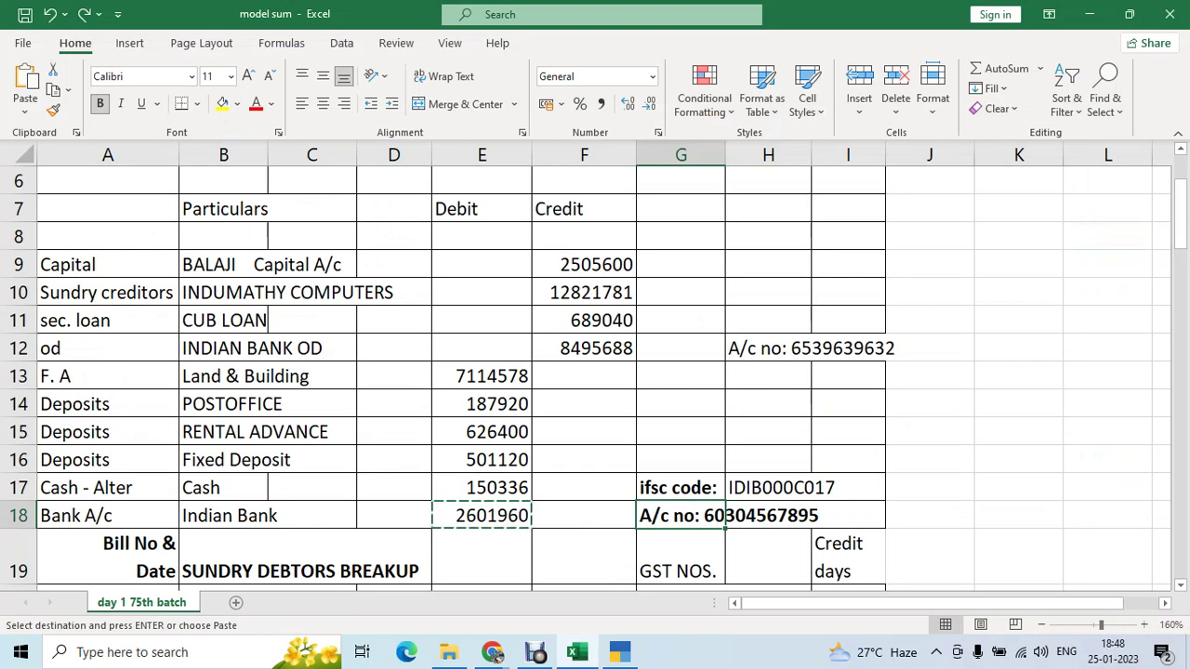
pyautogui.hotkey('alt', 'Tab')
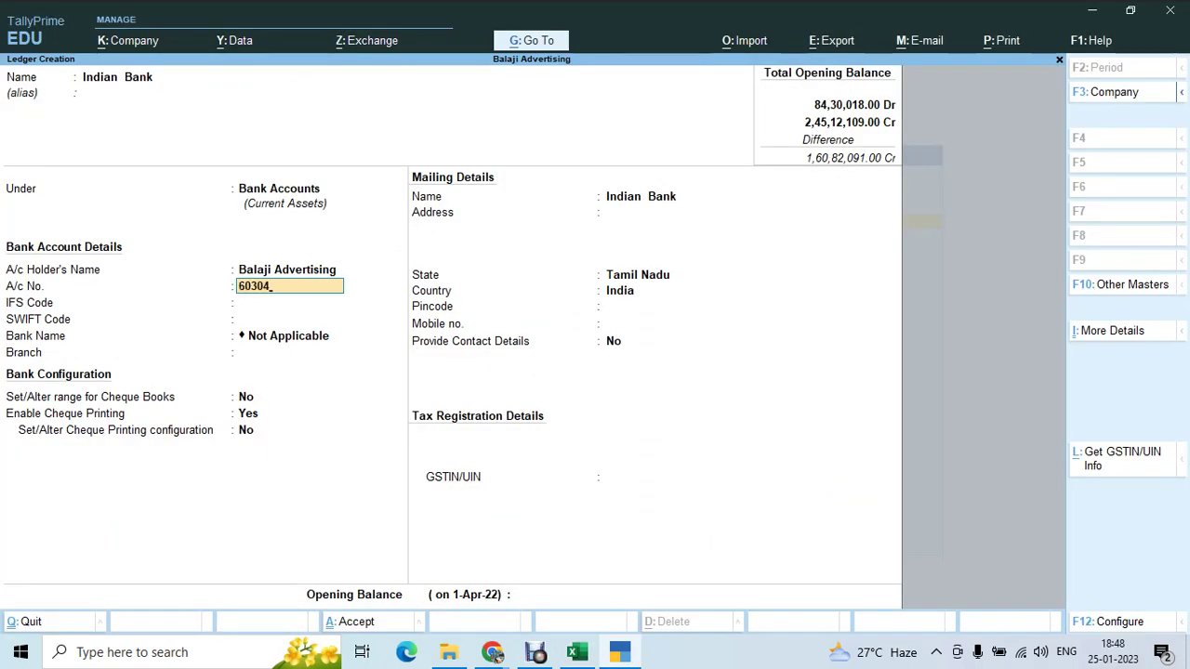
pyautogui.hotkey('alt', 'Tab')
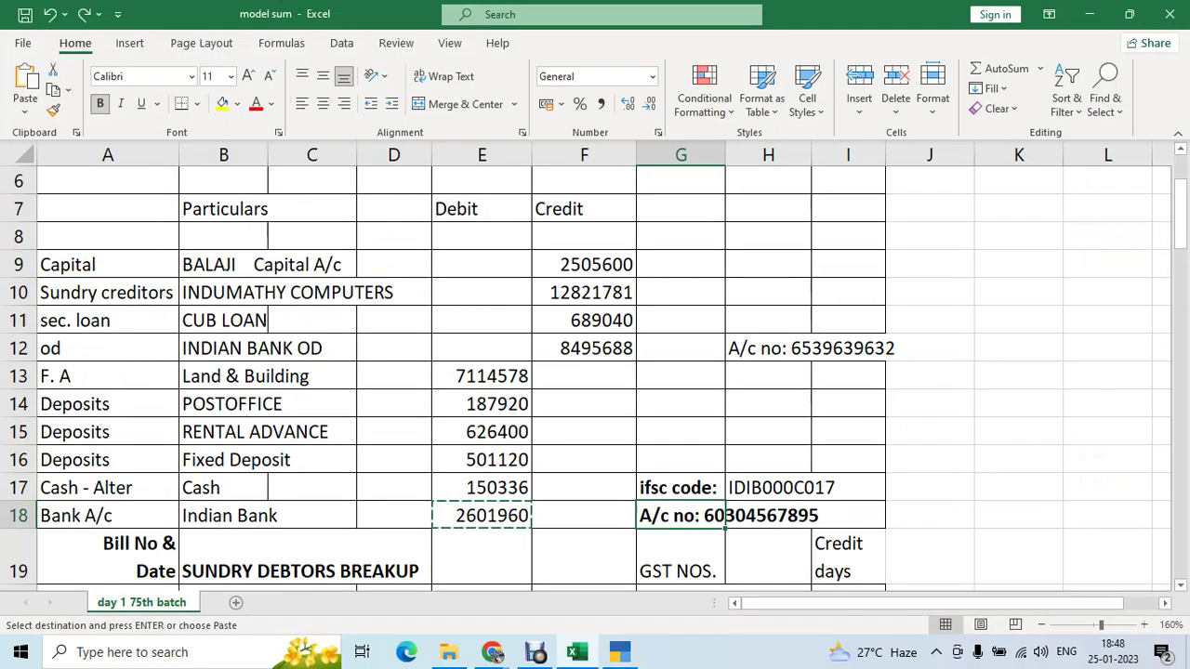
pyautogui.hotkey('alt', 'Tab')
pyautogui.press('Return')
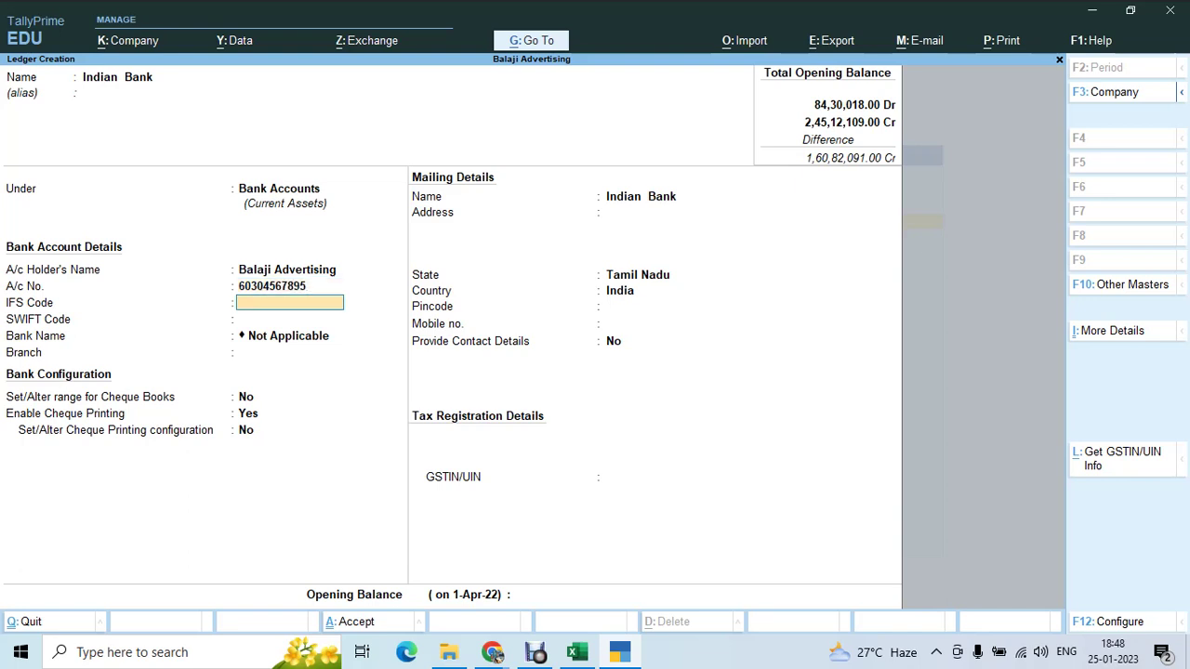
# - Set IFS code IDIB000C017 and branch Chetpet, leaving SWIFT code empty
pyautogui.write('IDIB000C017')
pyautogui.press('Return')
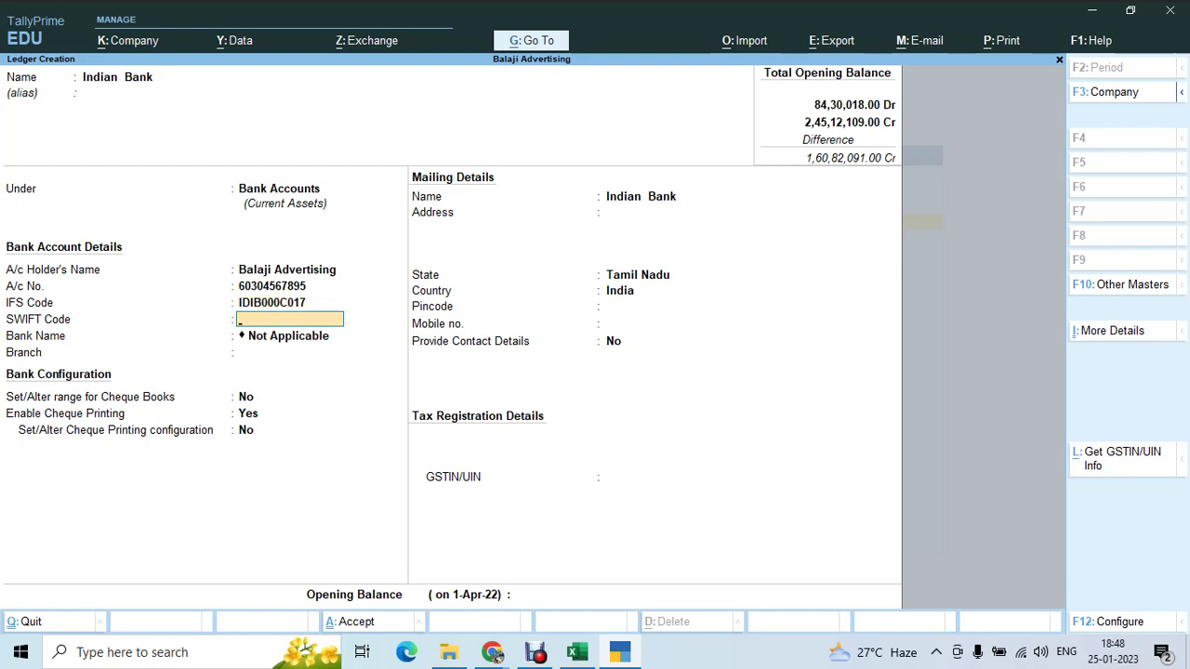
pyautogui.press('Return')
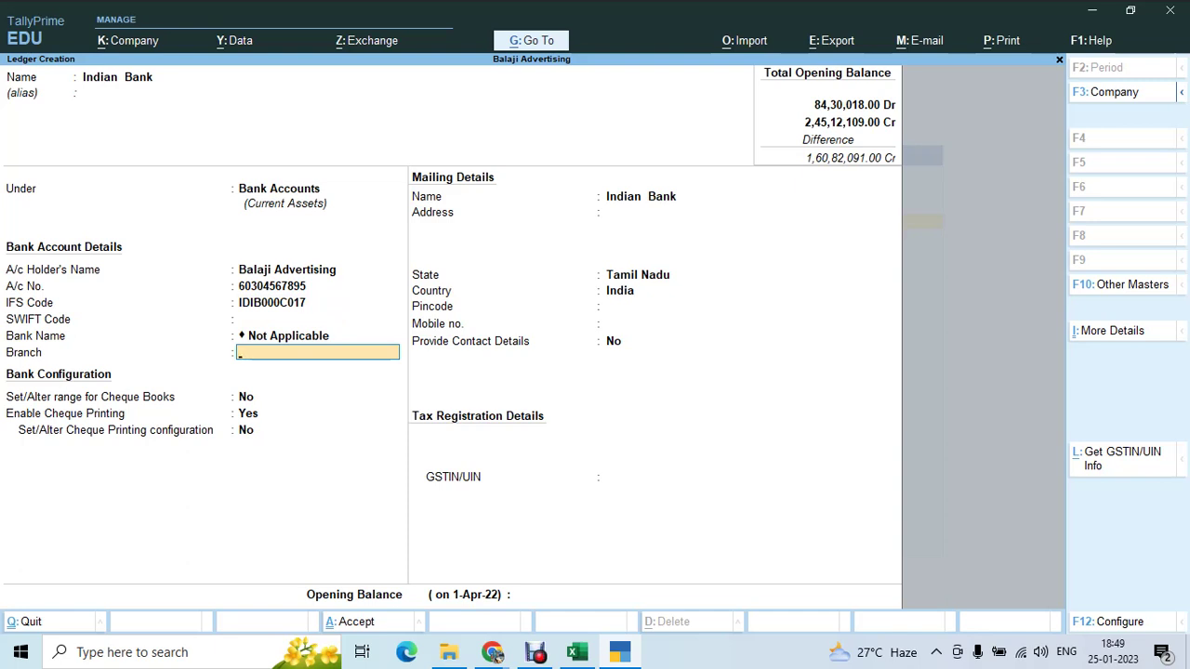
pyautogui.write('Chetpet')
pyautogui.press('Return')
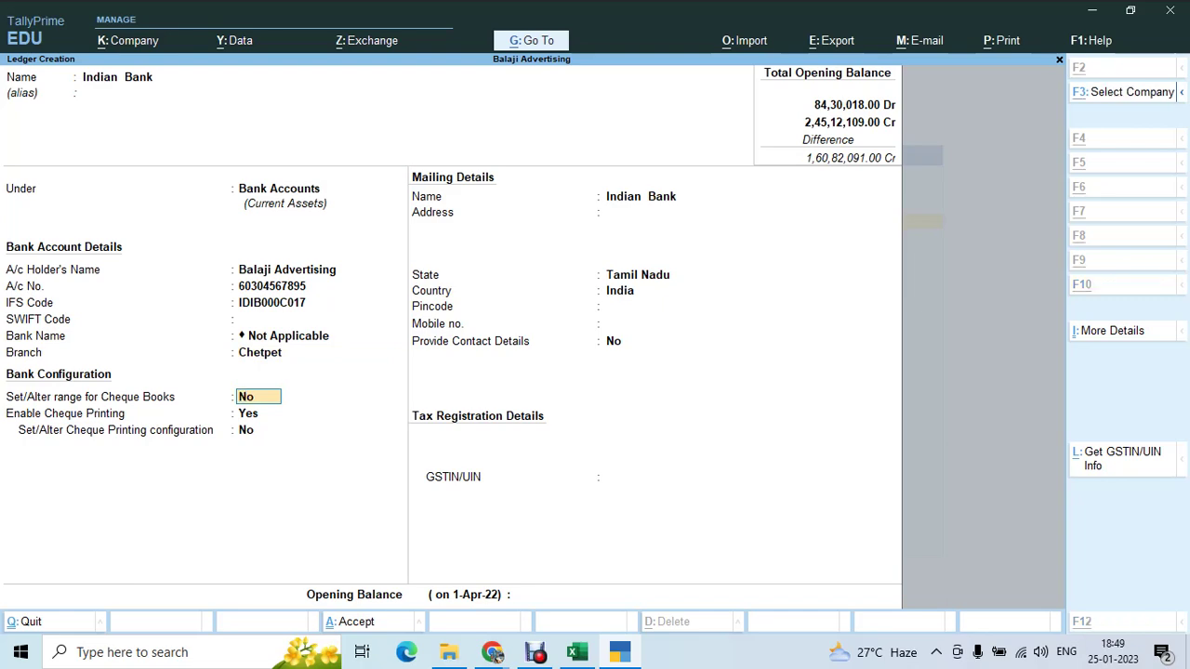
pyautogui.hotkey('alt', 'Tab')
pyautogui.hotkey('alt', 'Tab')
pyautogui.press('Tab')
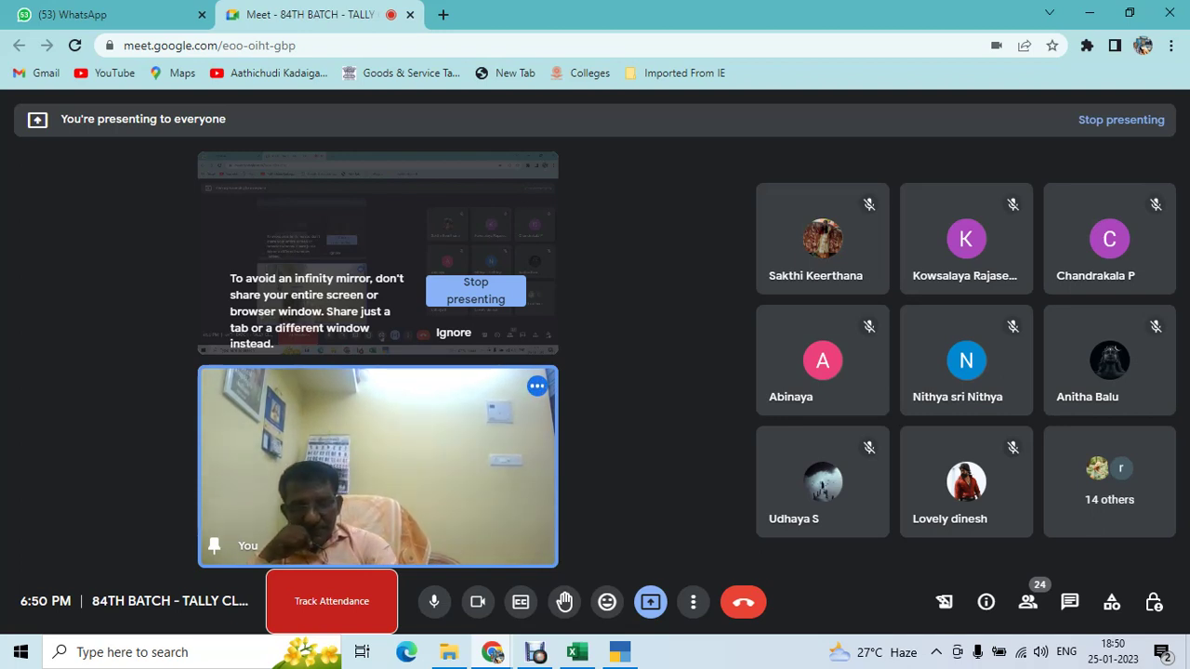
# - Bring the Excel opening-balances sheet back in front of the Meet call
pyautogui.click(576, 651)
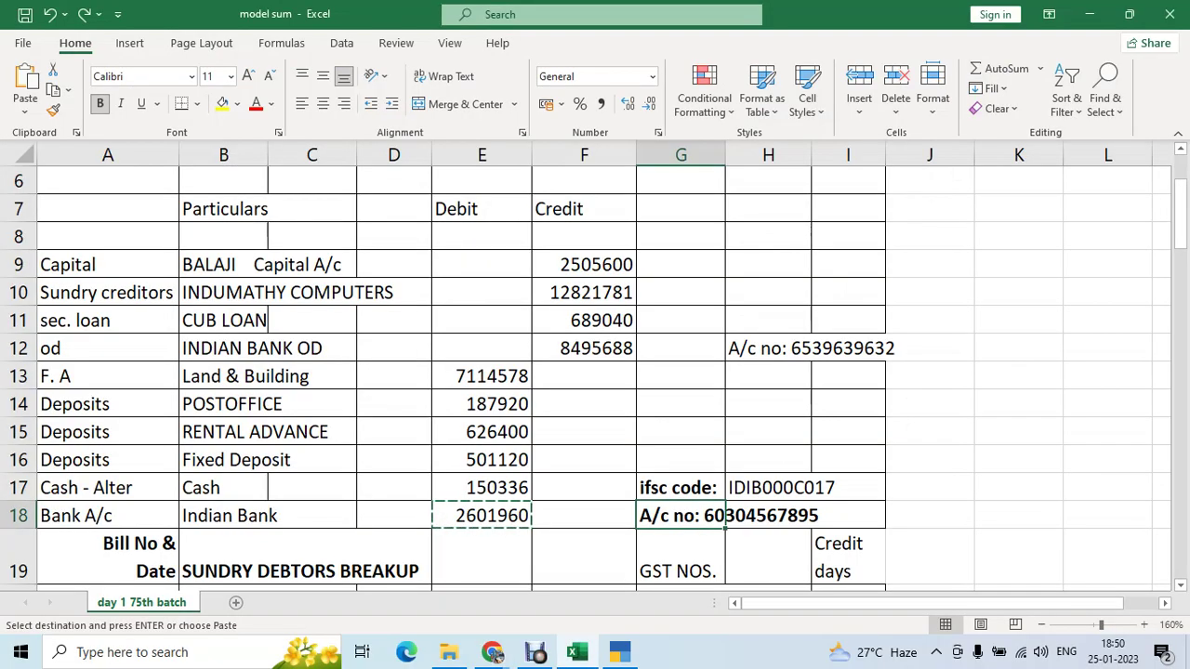
# - Add cheque book range 120101 to 120150 (50 cheques) named Book No"1 to Indian Bank
pyautogui.hotkey('alt', 'Tab')
pyautogui.hotkey('alt', 'Tab')
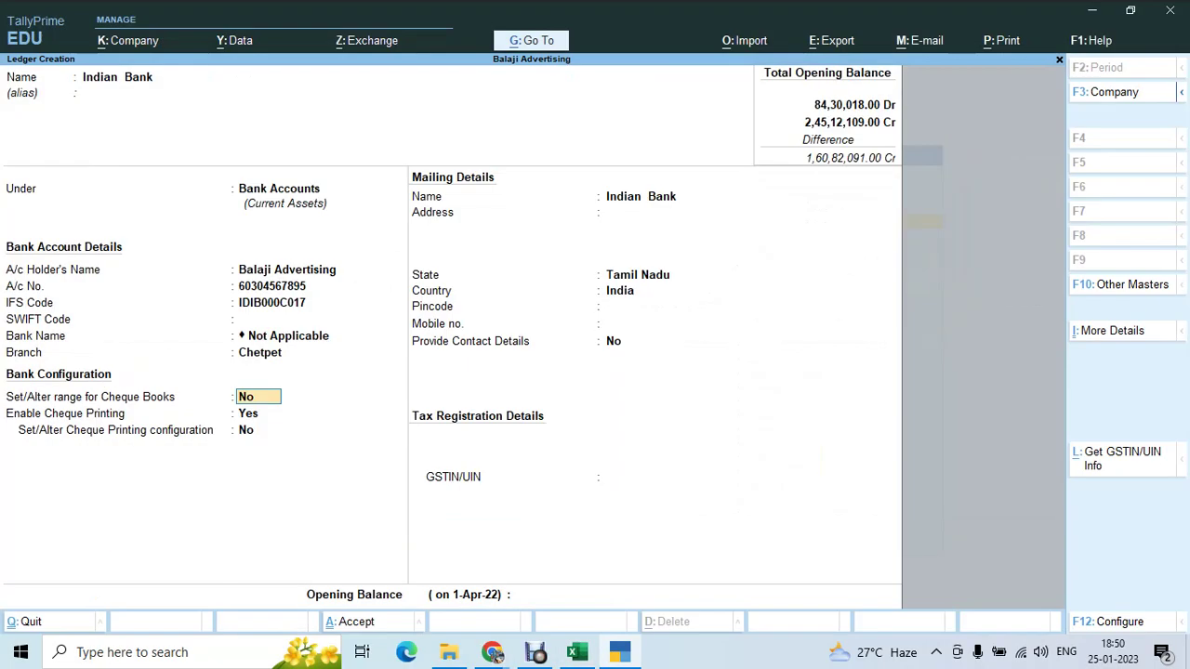
pyautogui.write('y')
pyautogui.press('Return')
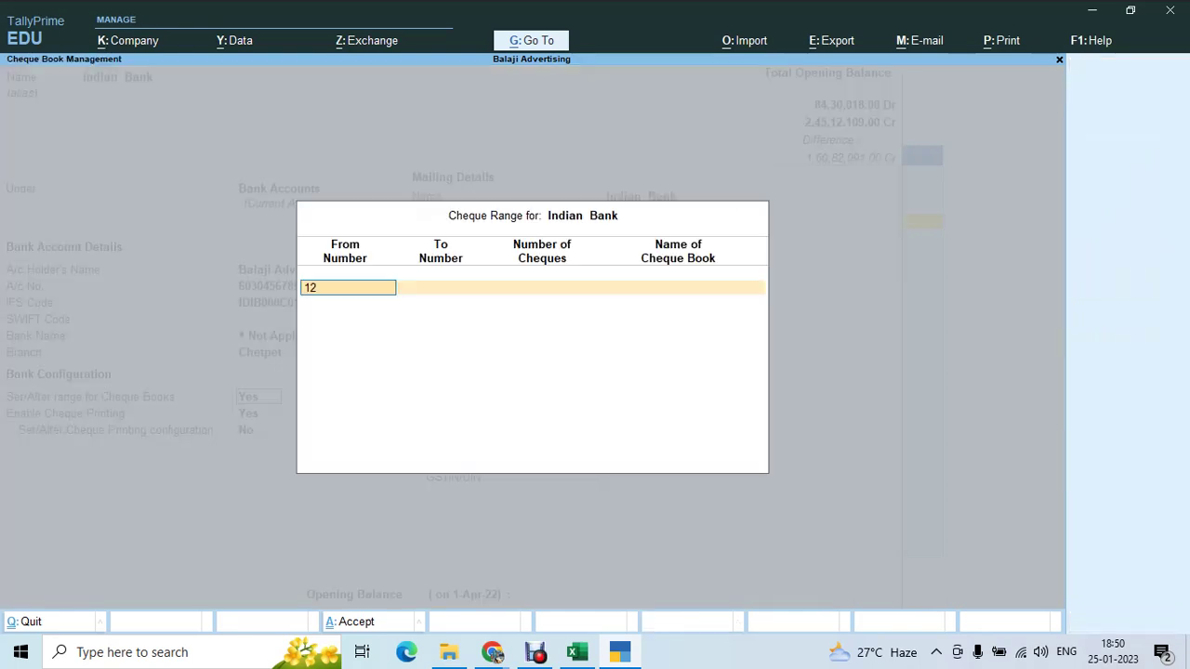
pyautogui.write('12010')
pyautogui.press('Return')
pyautogui.write('120150')
pyautogui.press('Return')
pyautogui.press('Return')
pyautogui.write('Book No"1')
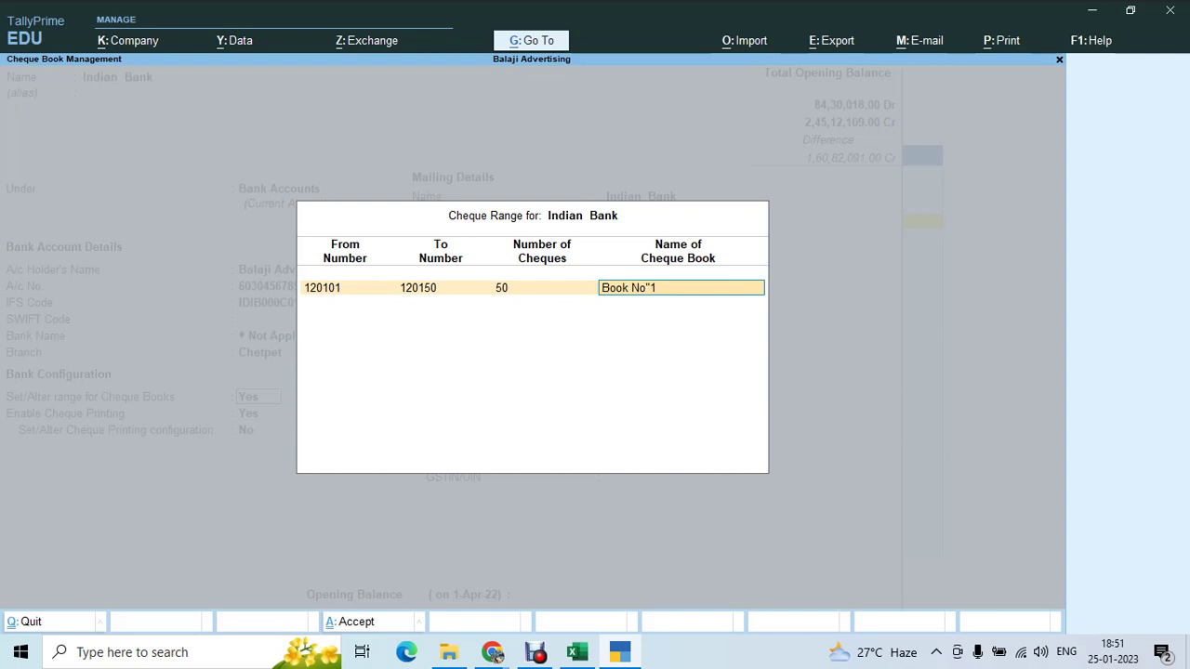
pyautogui.press('Return')
pyautogui.press('Return')
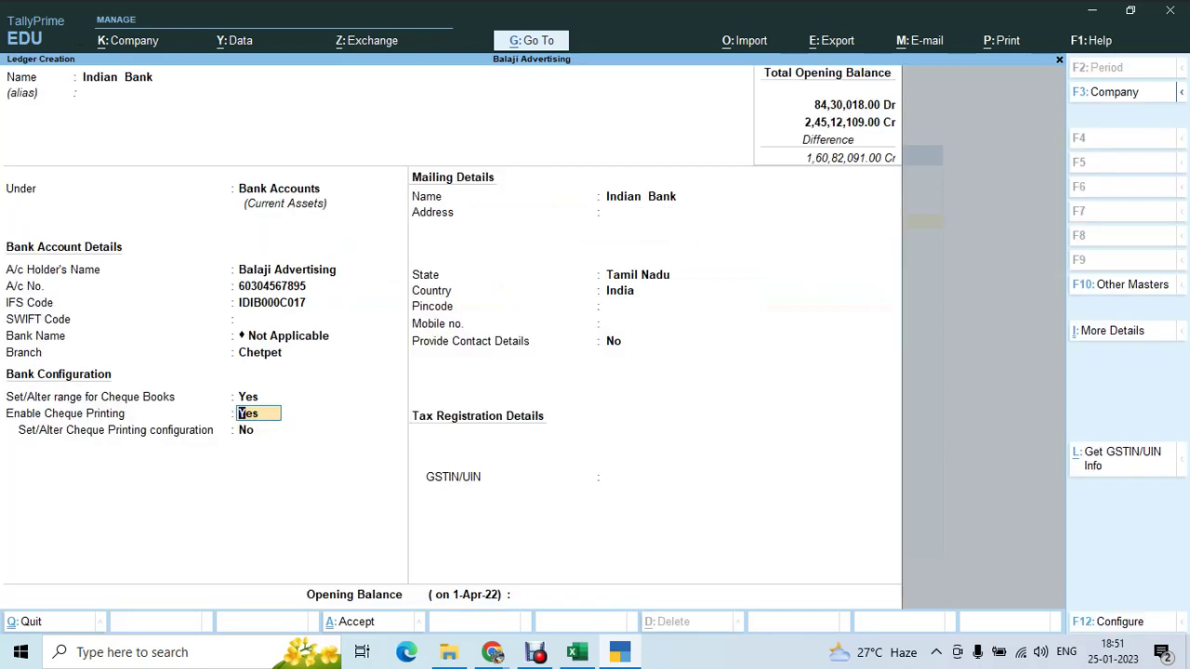
pyautogui.press('Return')
pyautogui.press('Return')
pyautogui.press('Return')
pyautogui.press('Return')
pyautogui.press('Return')
pyautogui.press('Return')
pyautogui.press('Return')
pyautogui.press('Return')
pyautogui.press('Return')
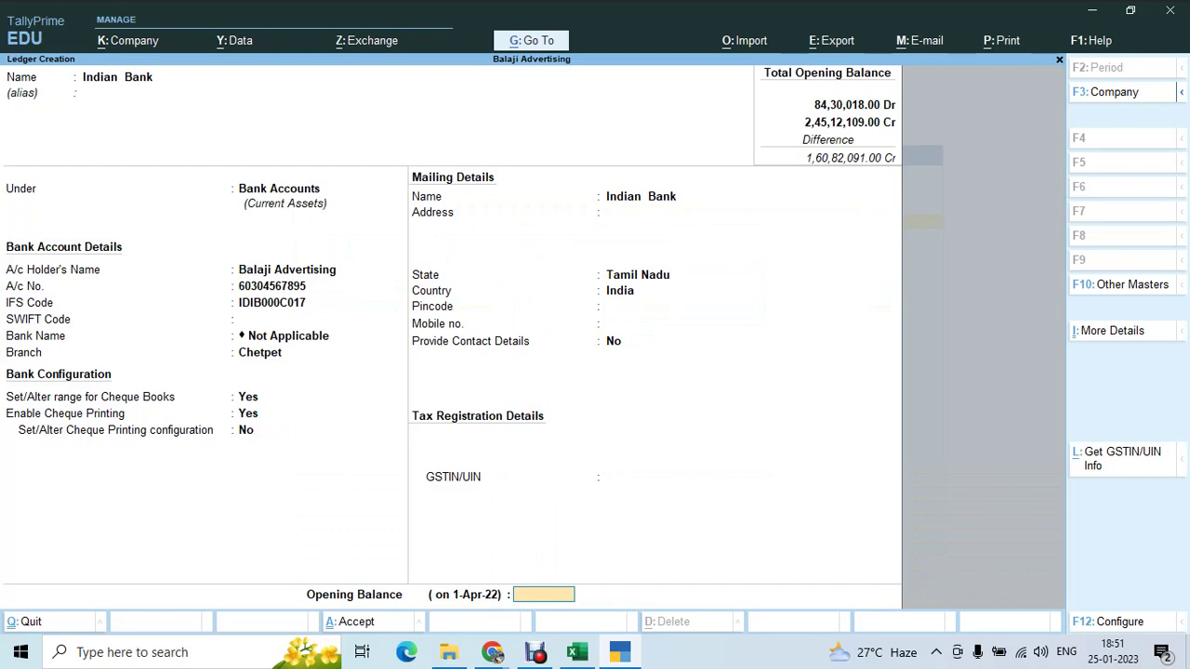
# - Enter 2601960 as the Dr opening balance and save the Indian Bank ledger
pyautogui.hotkey('alt', 'Tab')
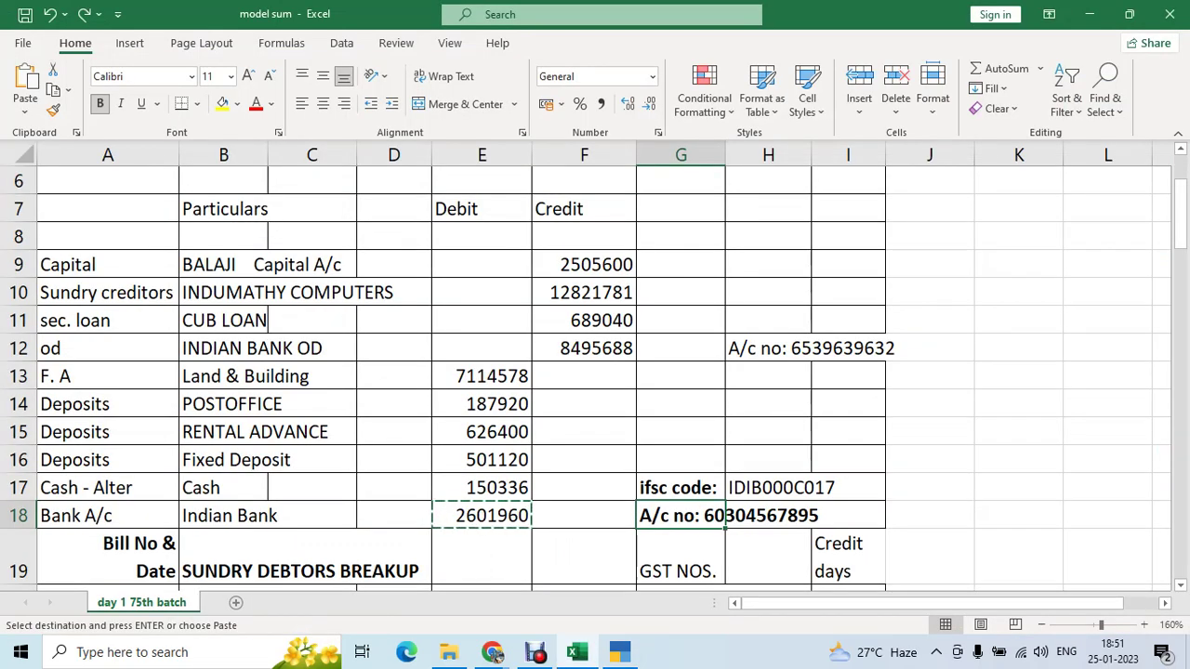
pyautogui.hotkey('alt', 'Tab')
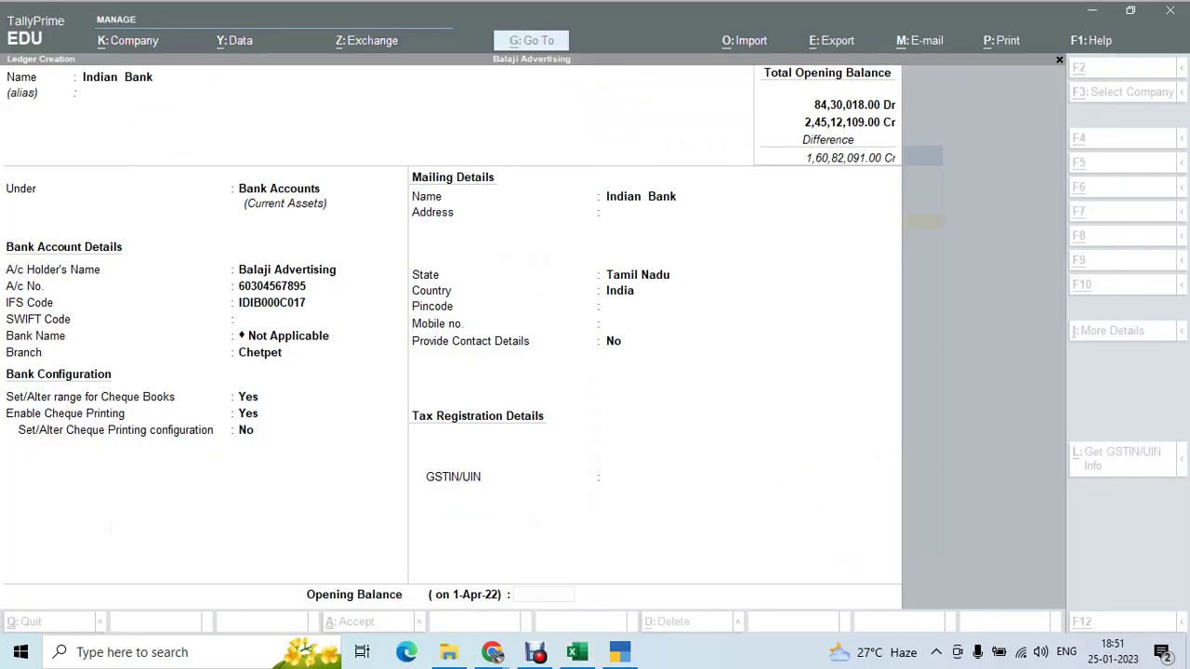
pyautogui.hotkey('ctrl', 'alt', 'v')
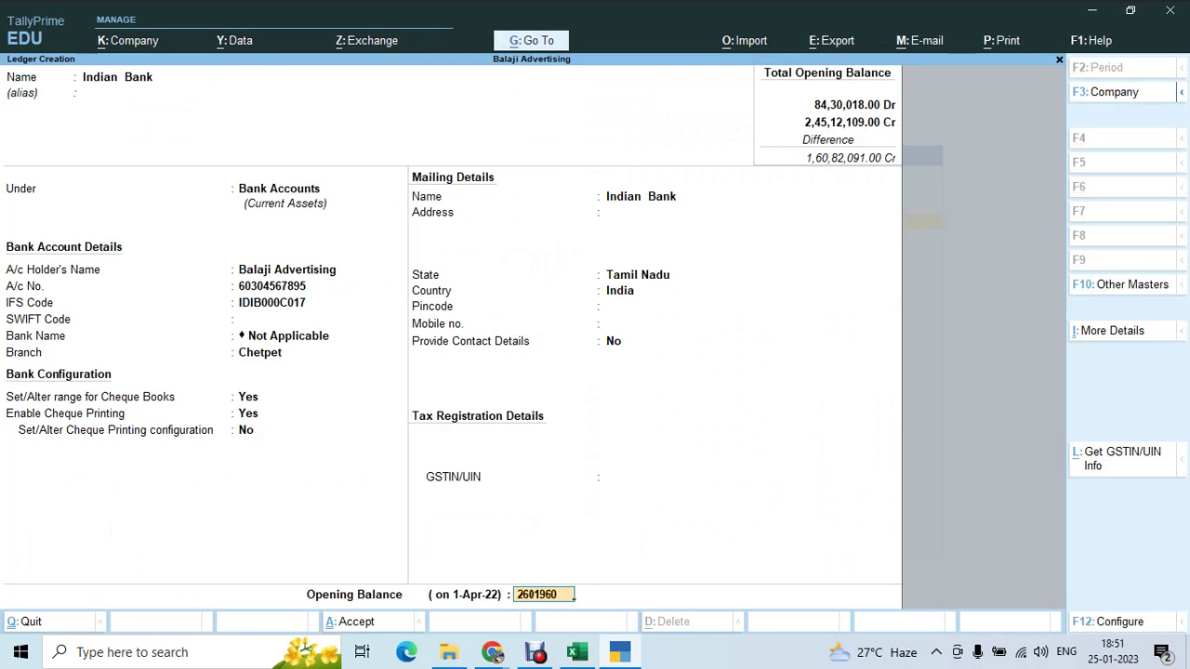
pyautogui.press('Return')
pyautogui.press('BackSpace')
pyautogui.press('BackSpace')
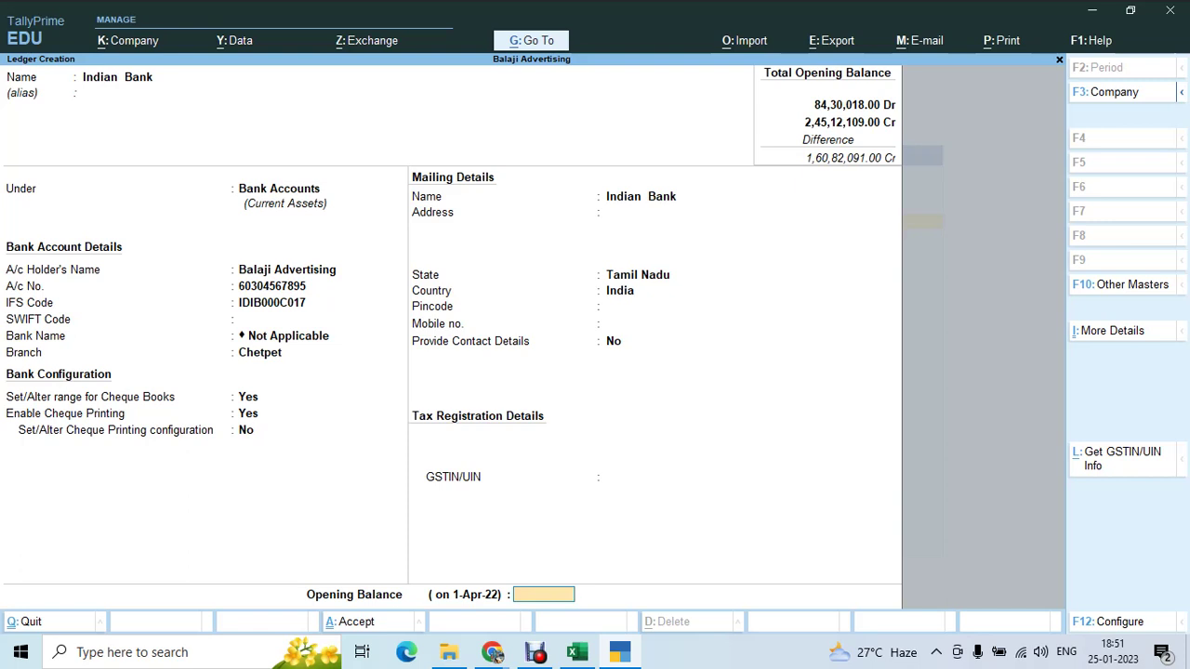
pyautogui.hotkey('ctrl', 'alt', 'v')
pyautogui.press('Return')
pyautogui.press('Return')
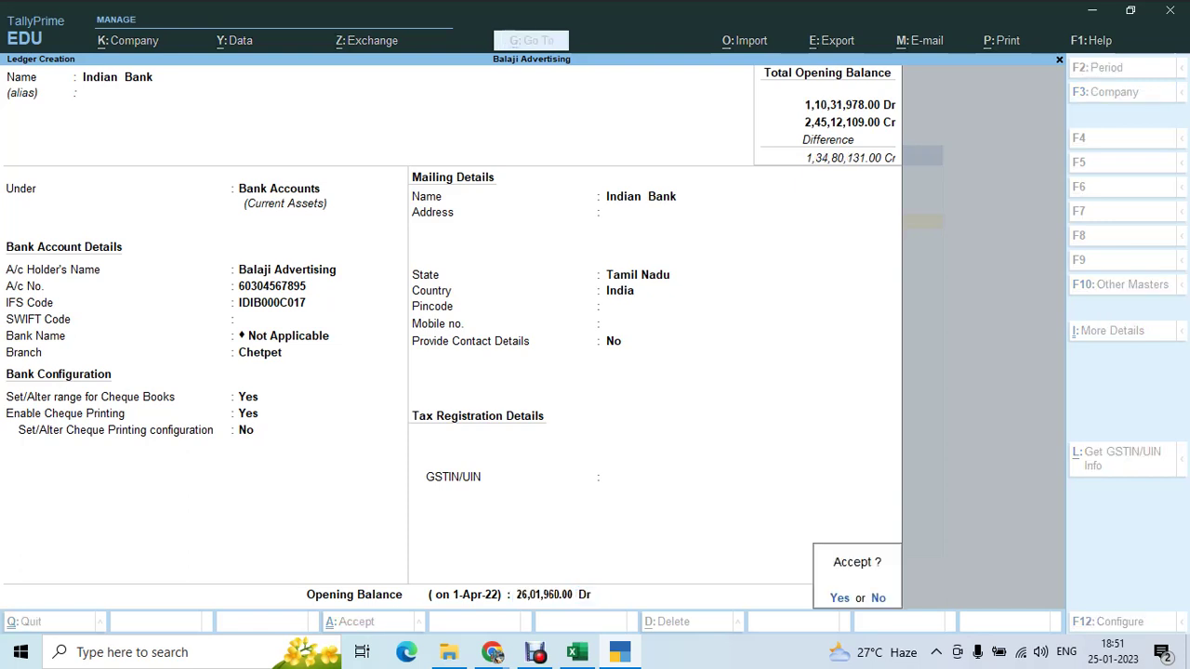
pyautogui.press('y')
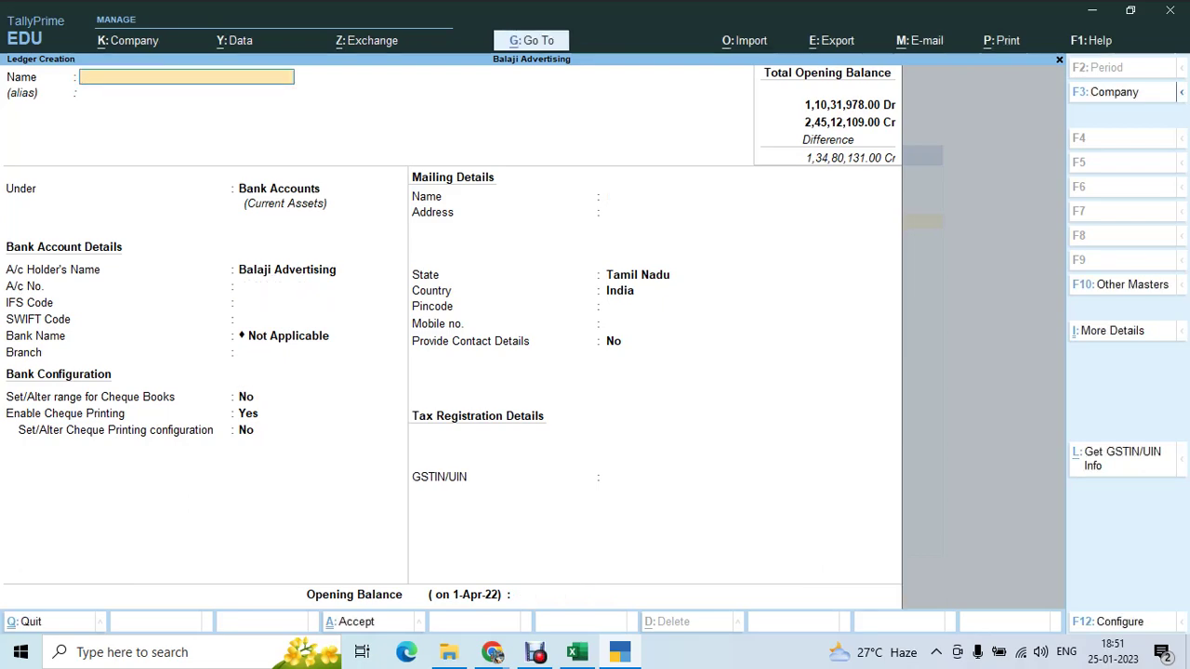
# - Look up the Cash balance 150336 in Excel, then exit to the Gateway of Tally
pyautogui.hotkey('alt', 'Tab')
pyautogui.click(681, 487)
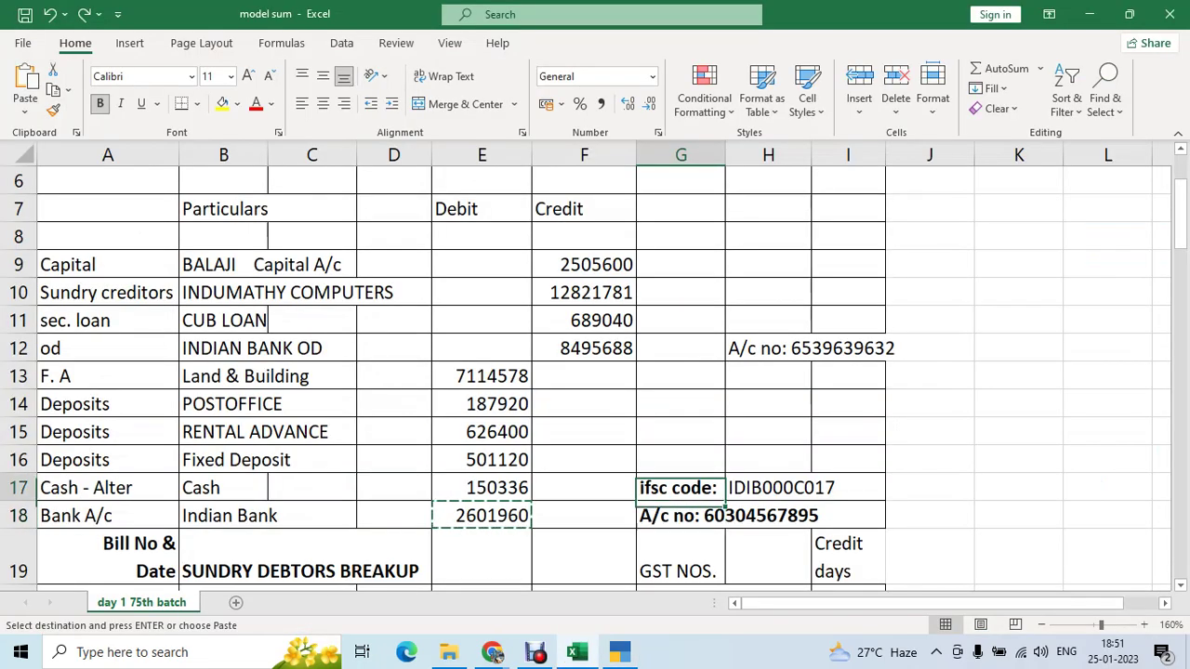
pyautogui.click(483, 487)
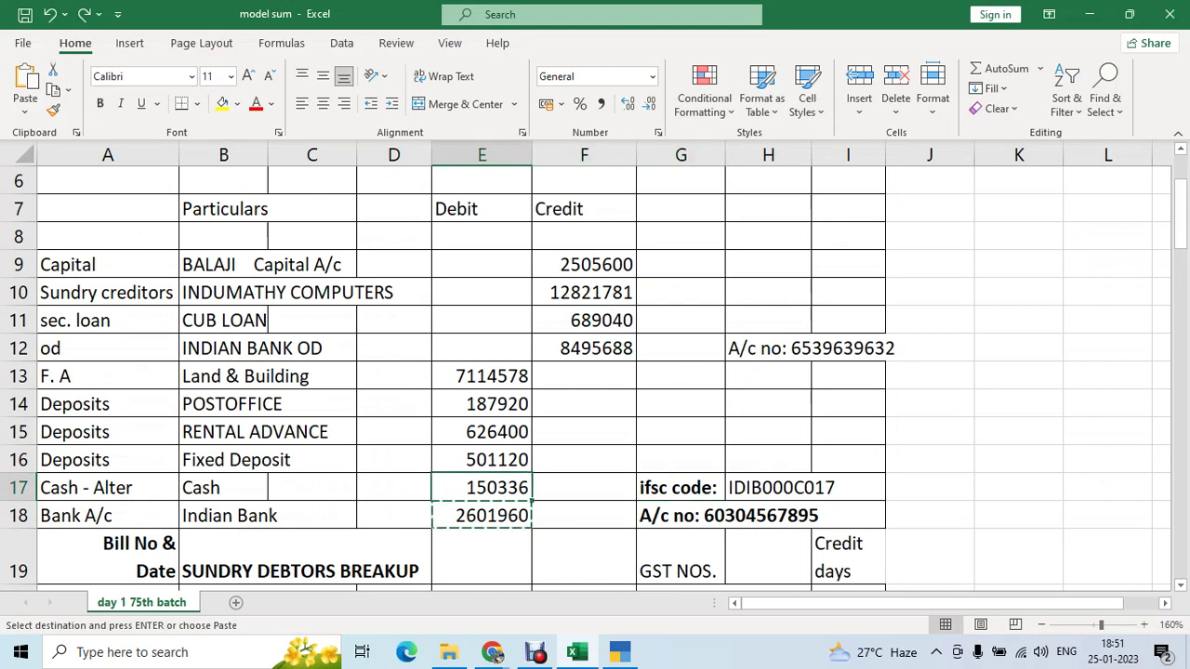
pyautogui.hotkey('alt', 'Tab')
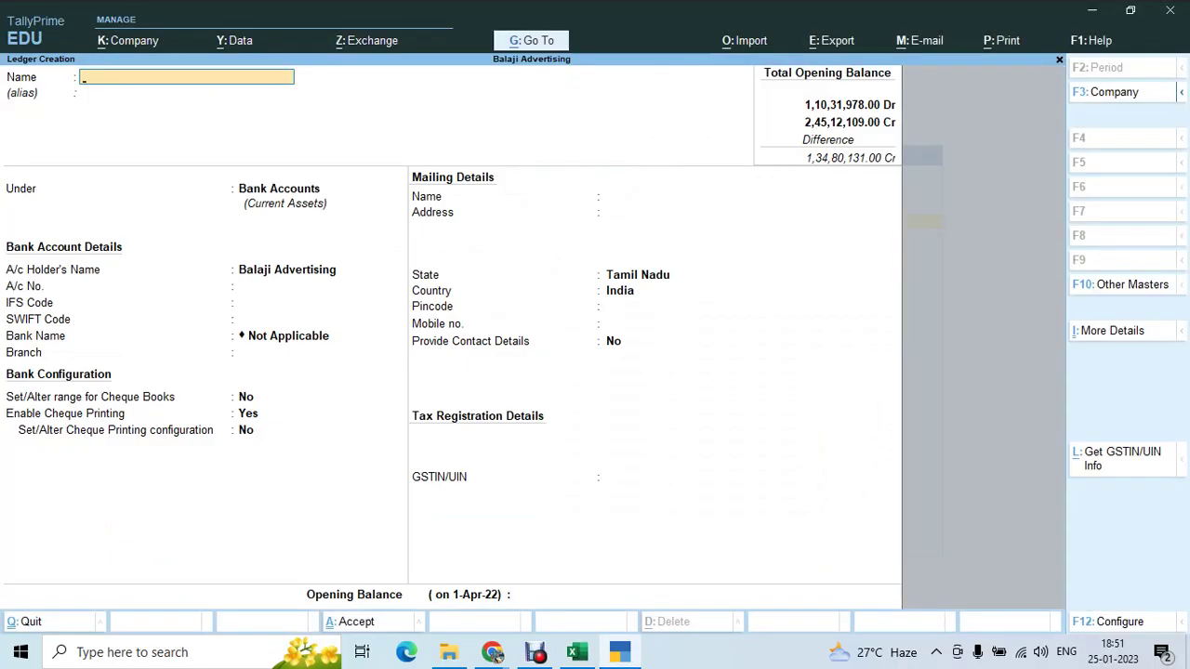
pyautogui.press('Escape')
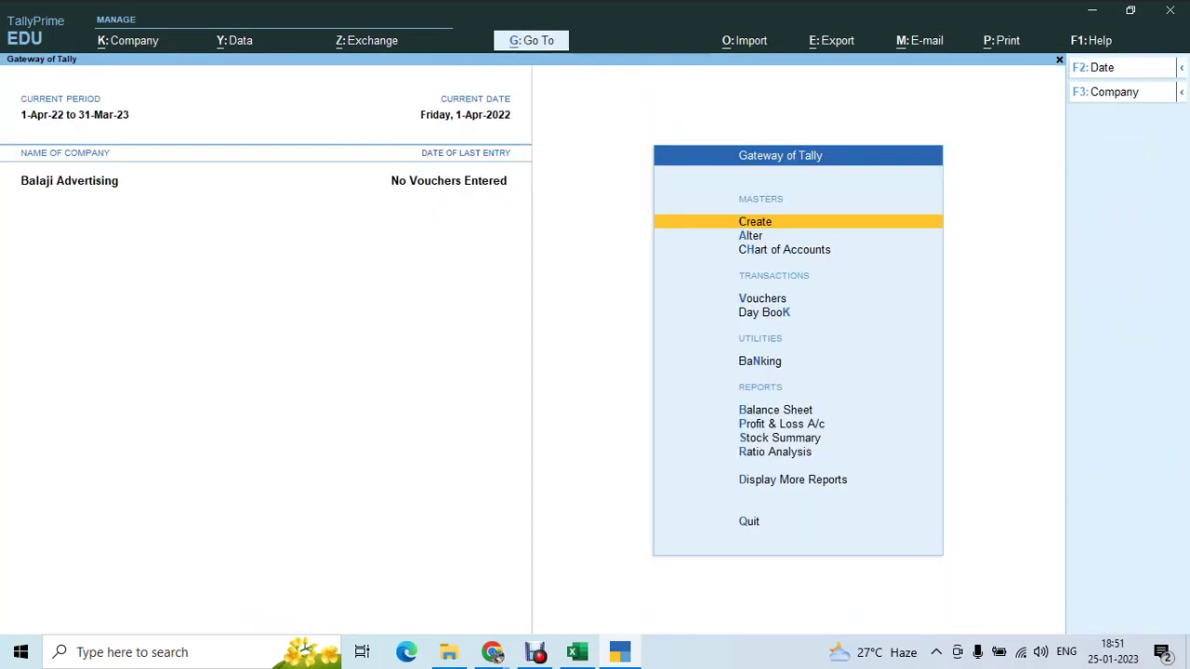
# - Open the Cash ledger for alteration and reach its opening balance field
pyautogui.press('Down')
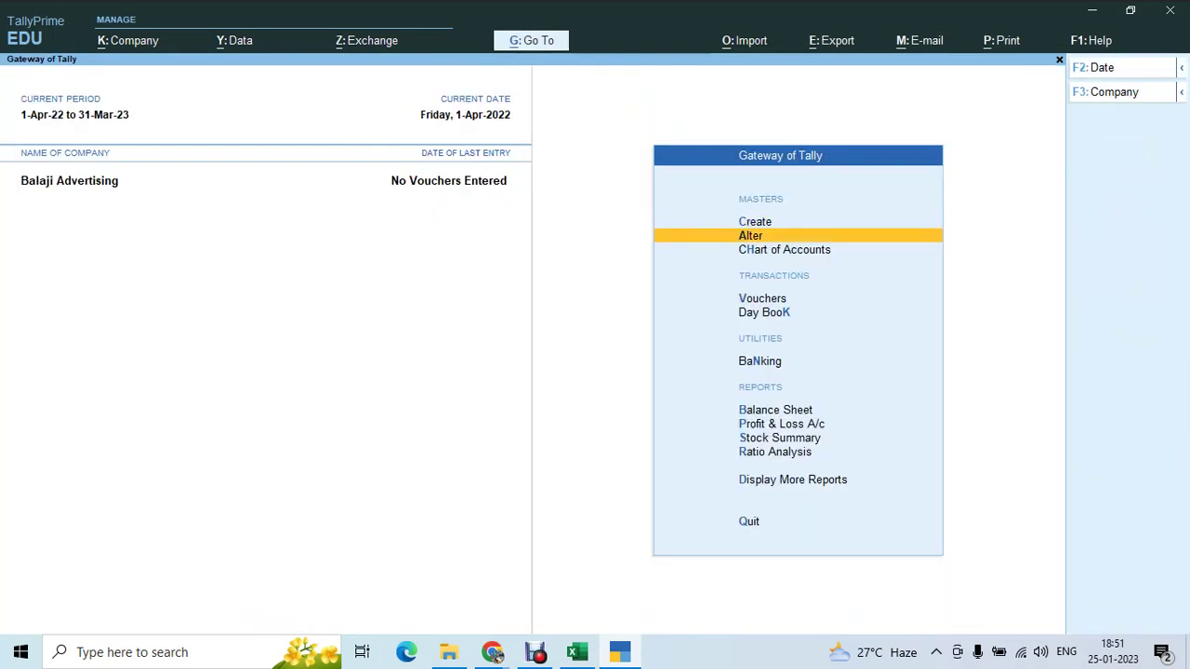
pyautogui.press('Return')
pyautogui.press('Down')
pyautogui.press('Return')
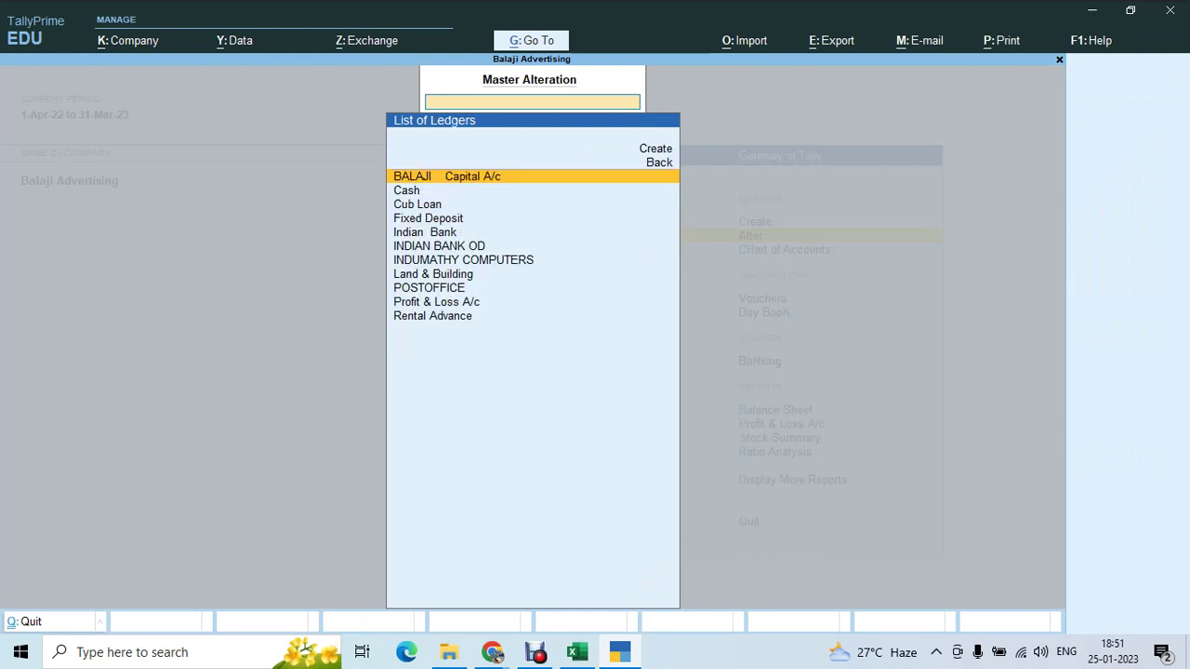
pyautogui.write('Cash')
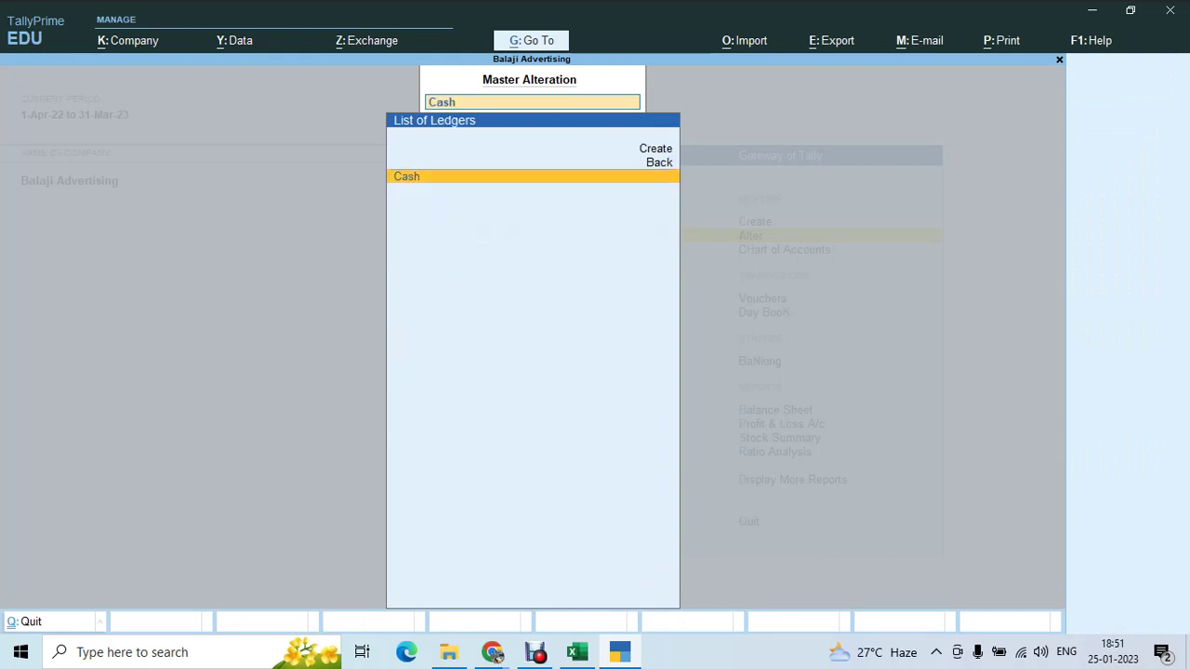
pyautogui.press('Return')
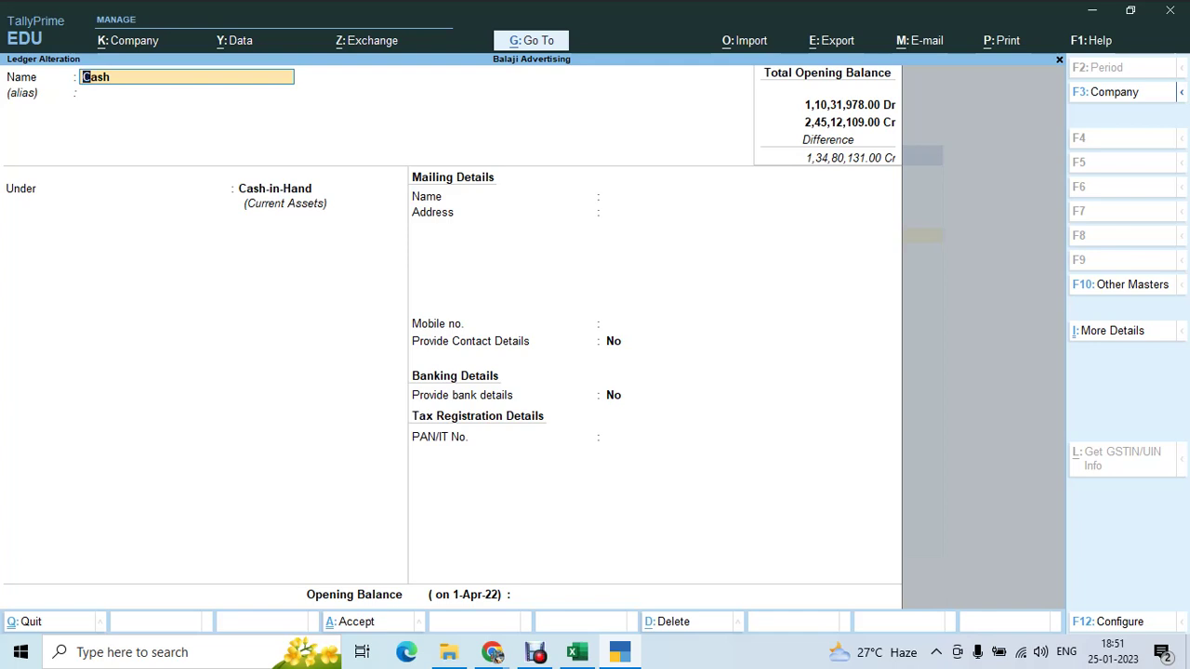
pyautogui.press('Return')
pyautogui.press('Return')
pyautogui.press('Return')
pyautogui.press('Return')
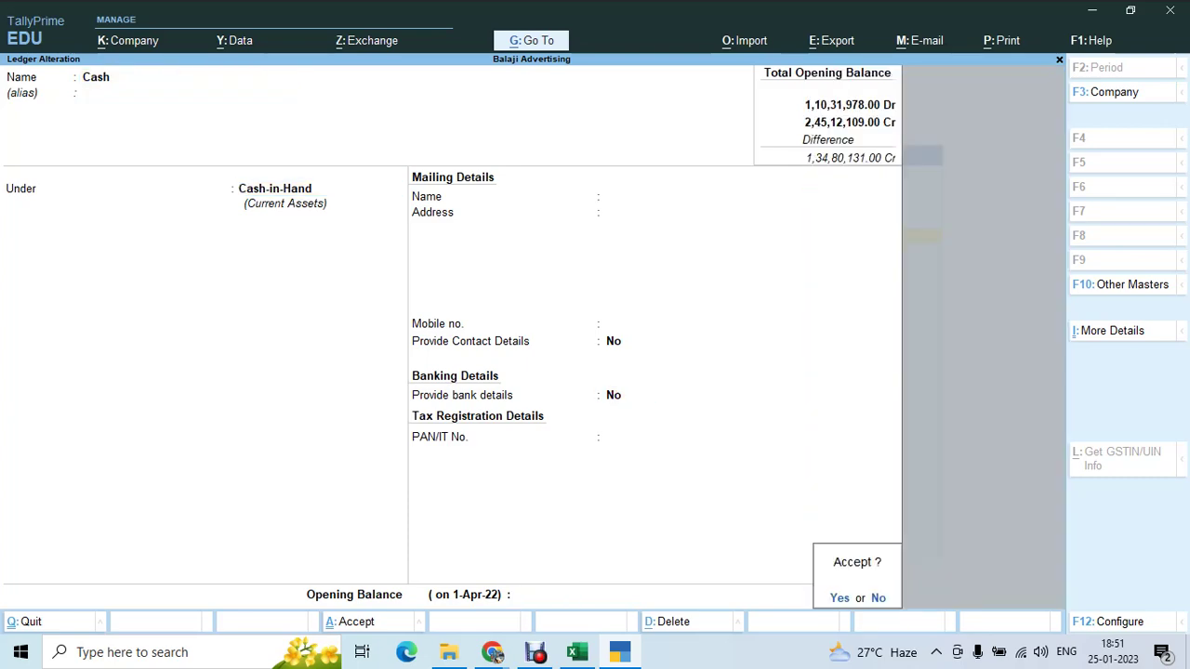
pyautogui.press('Escape')
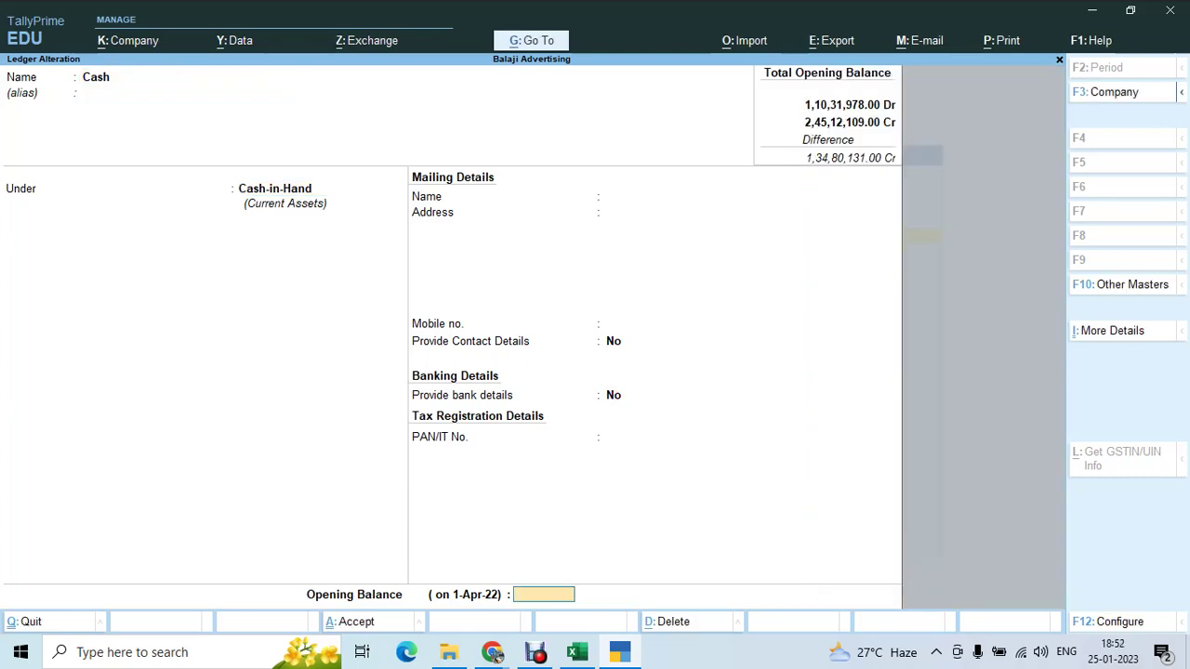
# - Replace the mistaken 501120 with 150336 from E17 and save the Cash ledger
pyautogui.hotkey('alt', 'Tab')
pyautogui.press('Up')
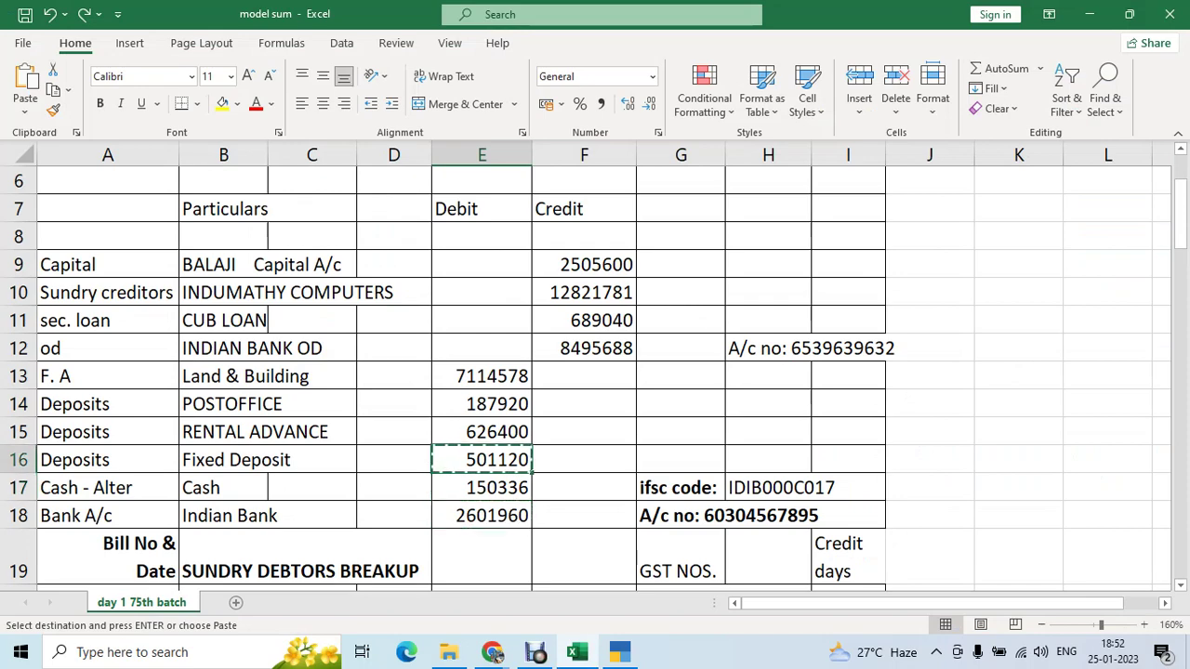
pyautogui.hotkey('alt', 'Tab')
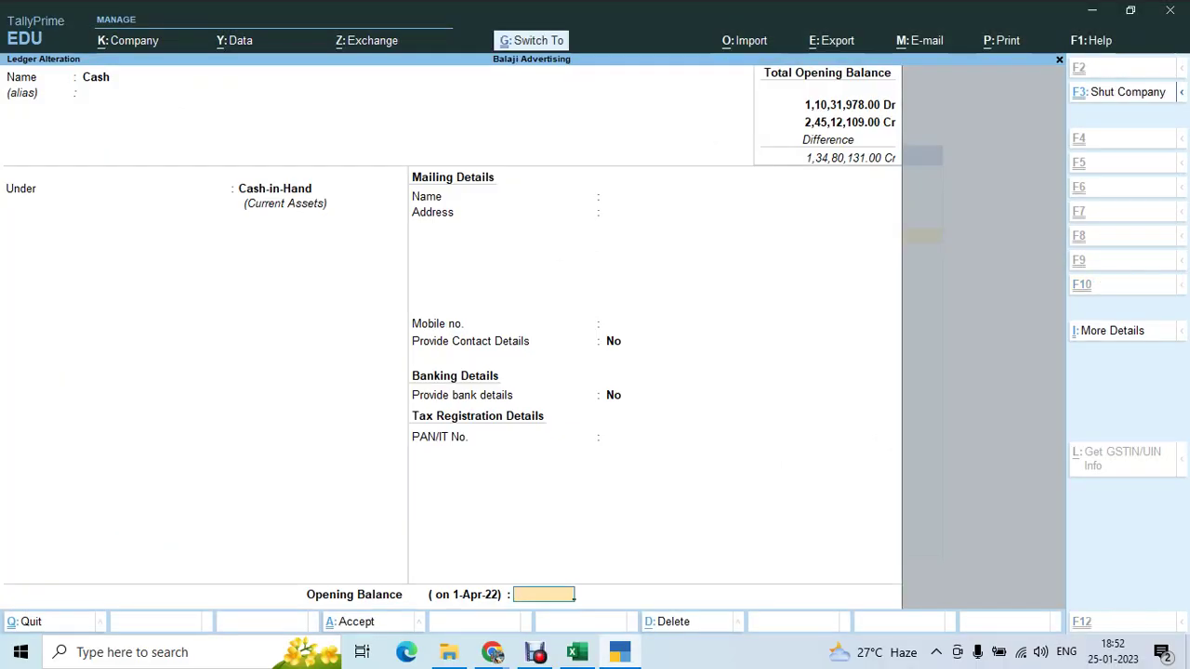
pyautogui.hotkey('ctrl', 'v')
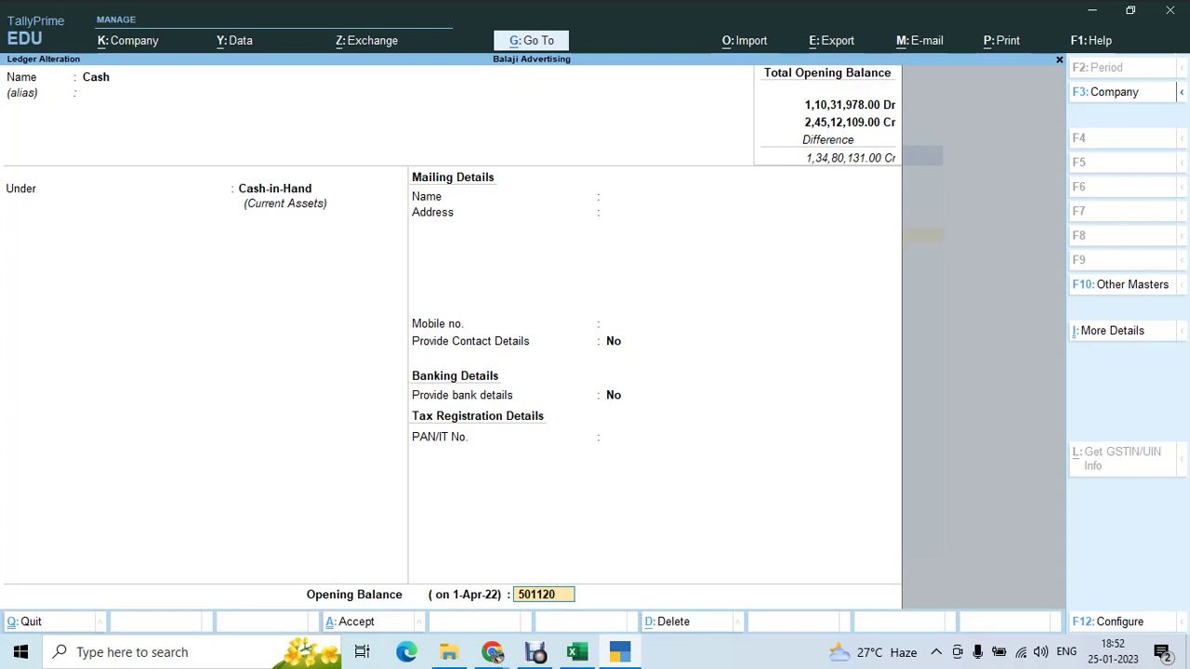
pyautogui.press('BackSpace')
pyautogui.press('BackSpace')
pyautogui.press('BackSpace')
pyautogui.press('BackSpace')
pyautogui.press('BackSpace')
pyautogui.press('BackSpace')
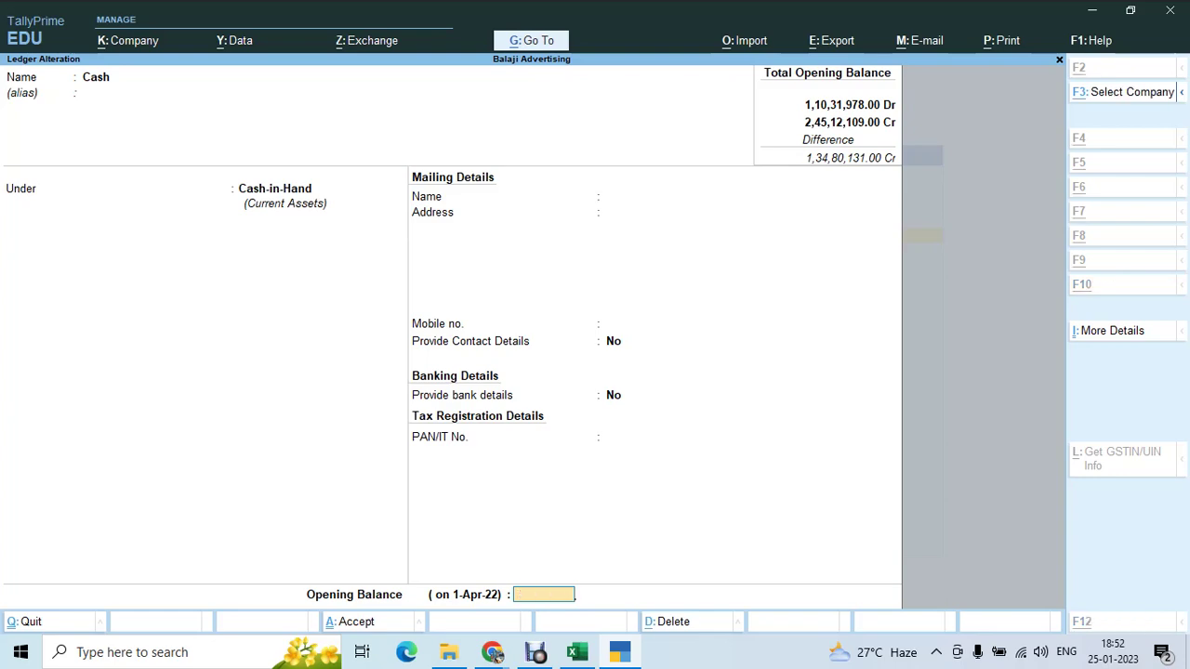
pyautogui.hotkey('alt', 'Tab')
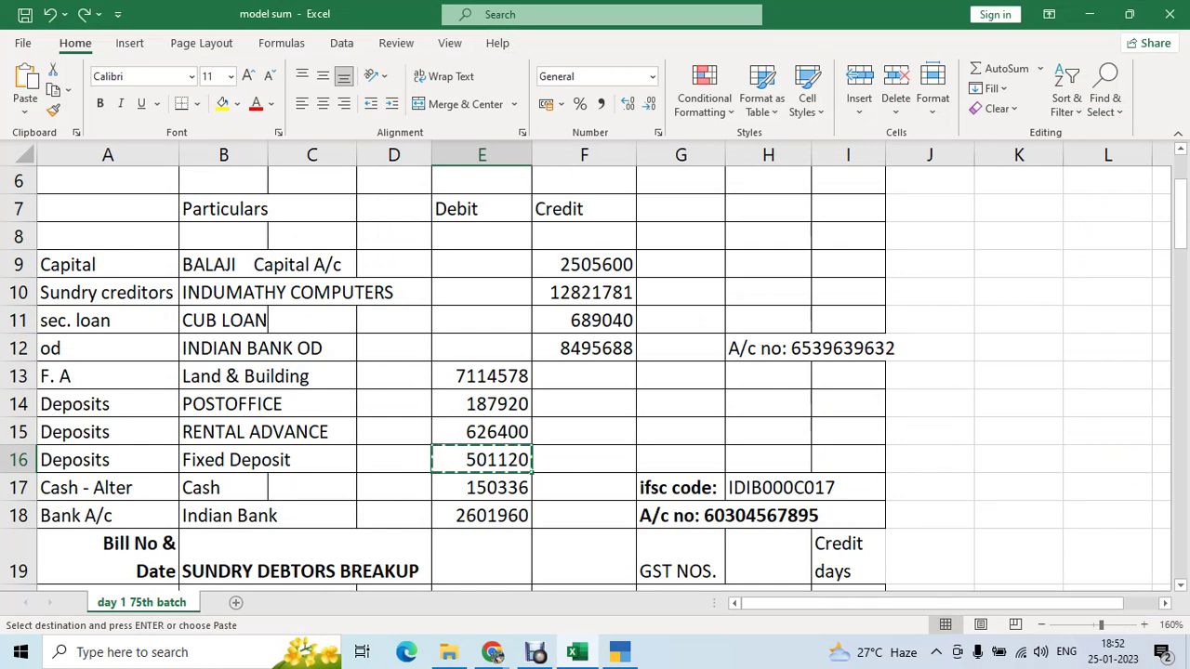
pyautogui.press('Down')
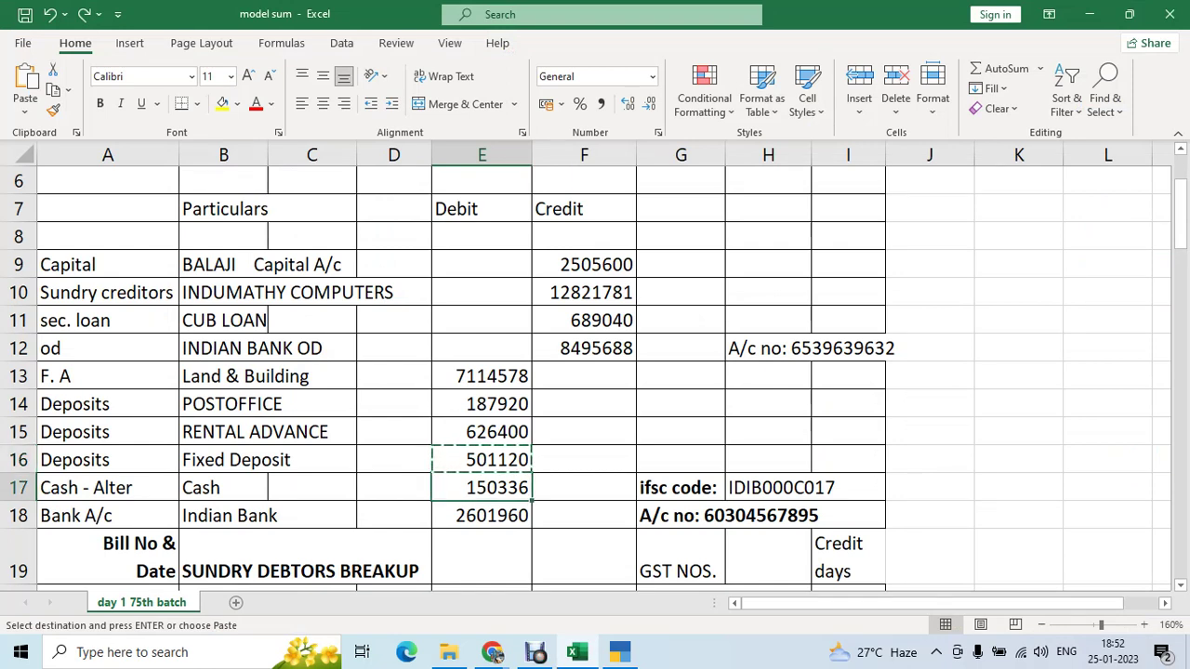
pyautogui.hotkey('ctrl', 'c')
pyautogui.hotkey('alt', 'Tab')
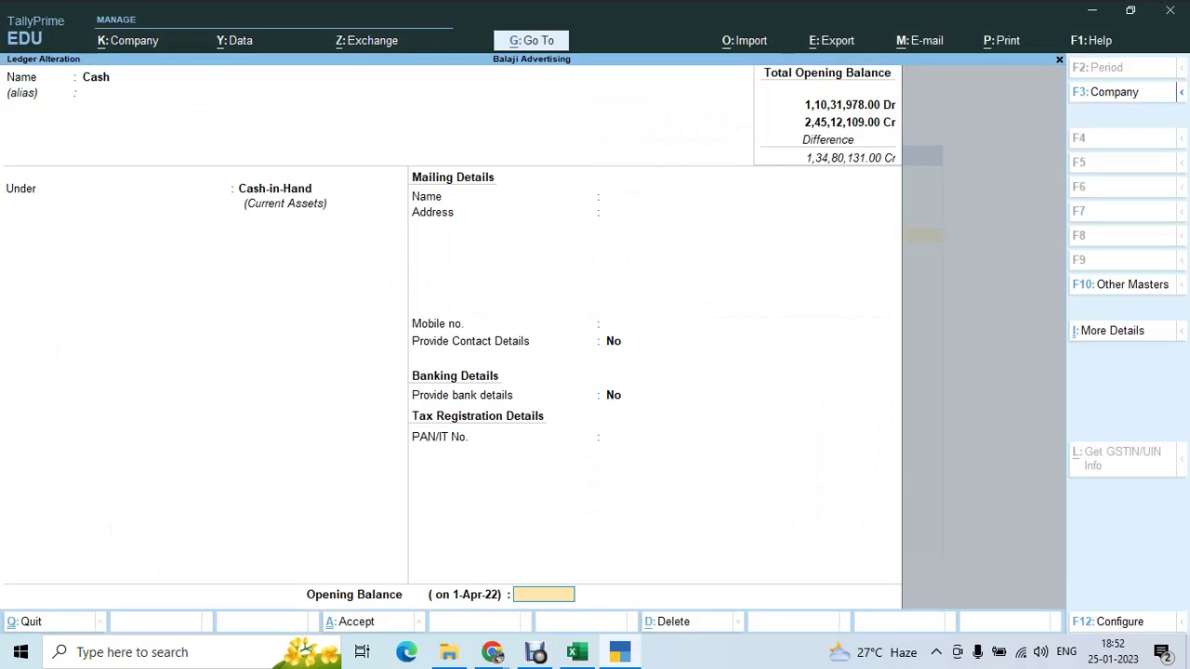
pyautogui.hotkey('ctrl', 'alt', 'v')
pyautogui.press('Return')
pyautogui.press('Return')
pyautogui.press('Return')
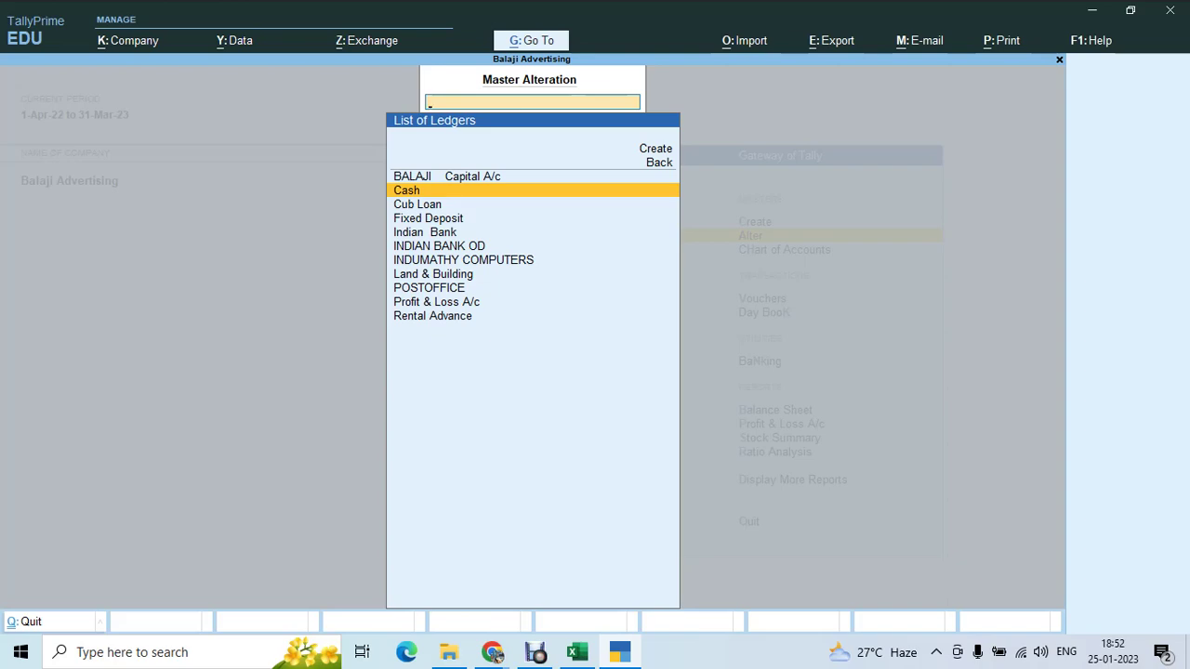
pyautogui.press('Escape')
pyautogui.press('Escape')
pyautogui.press('Escape')
pyautogui.press('Up')
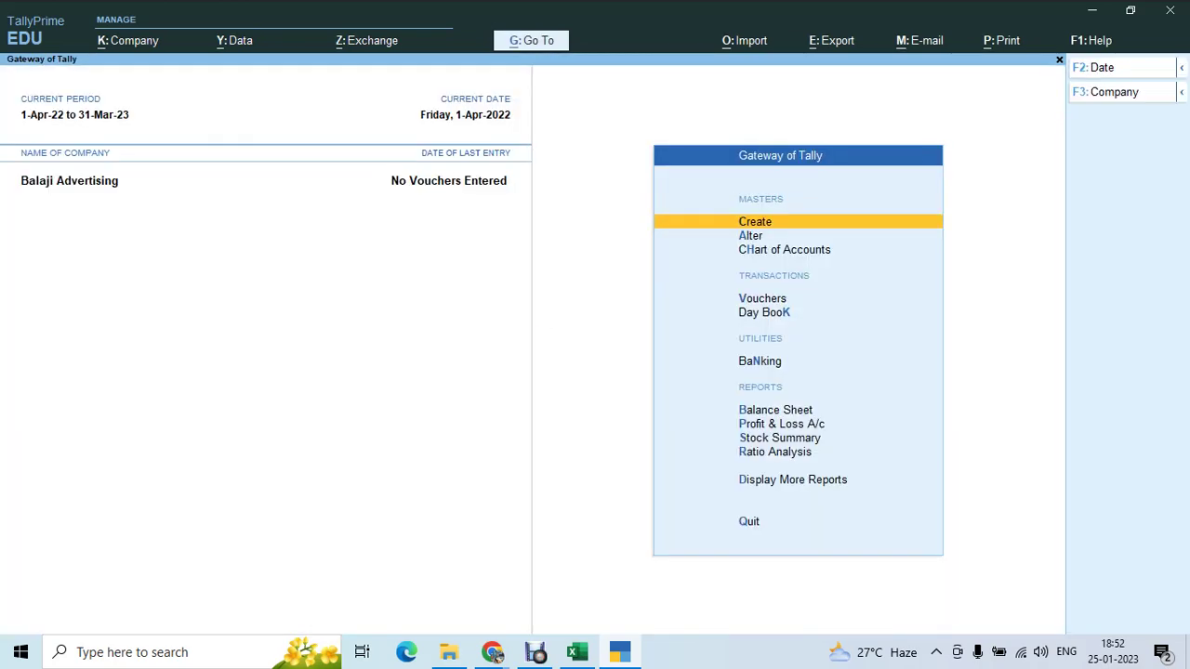
# - Show the Balance Sheet in Alt+F5 detailed view and move to Bank Accounts on the assets side
pyautogui.press('b')
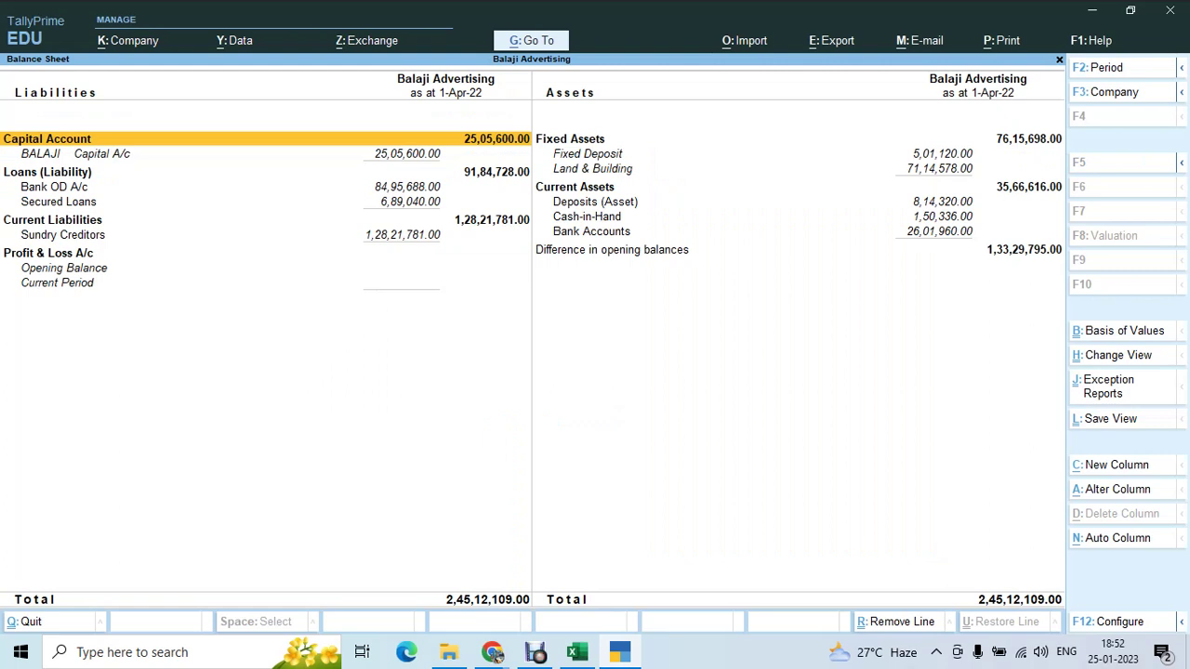
pyautogui.press('Right')
pyautogui.press('Down')
pyautogui.press('Down')
pyautogui.press('Down')
pyautogui.press('Down')
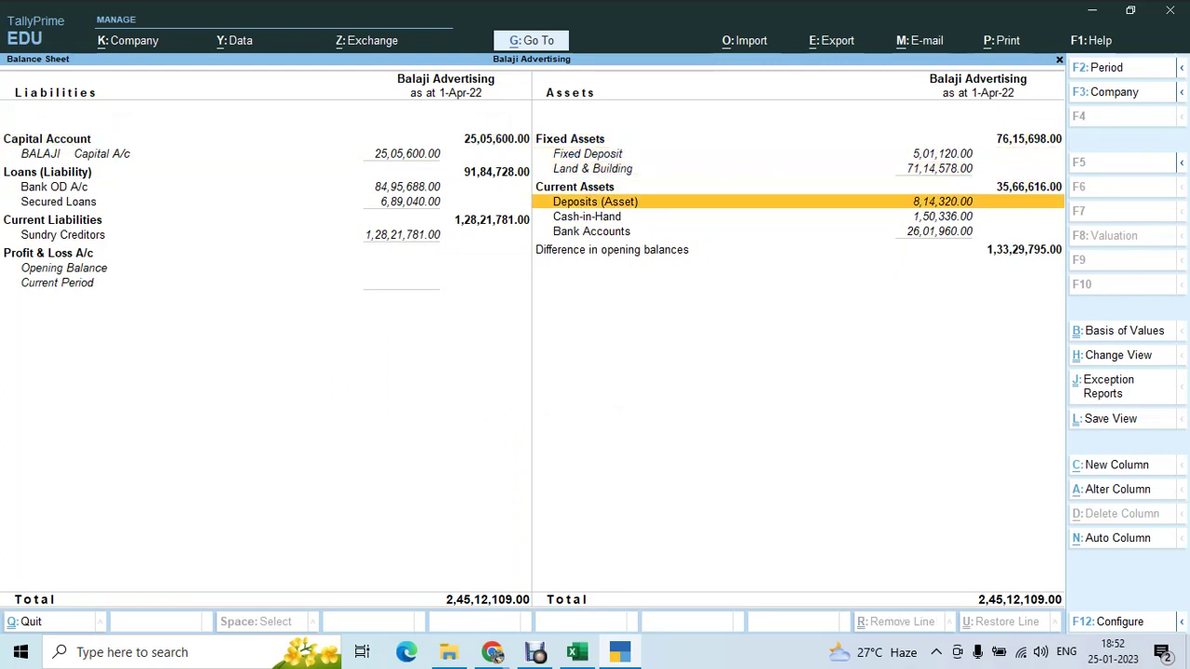
pyautogui.press('Escape')
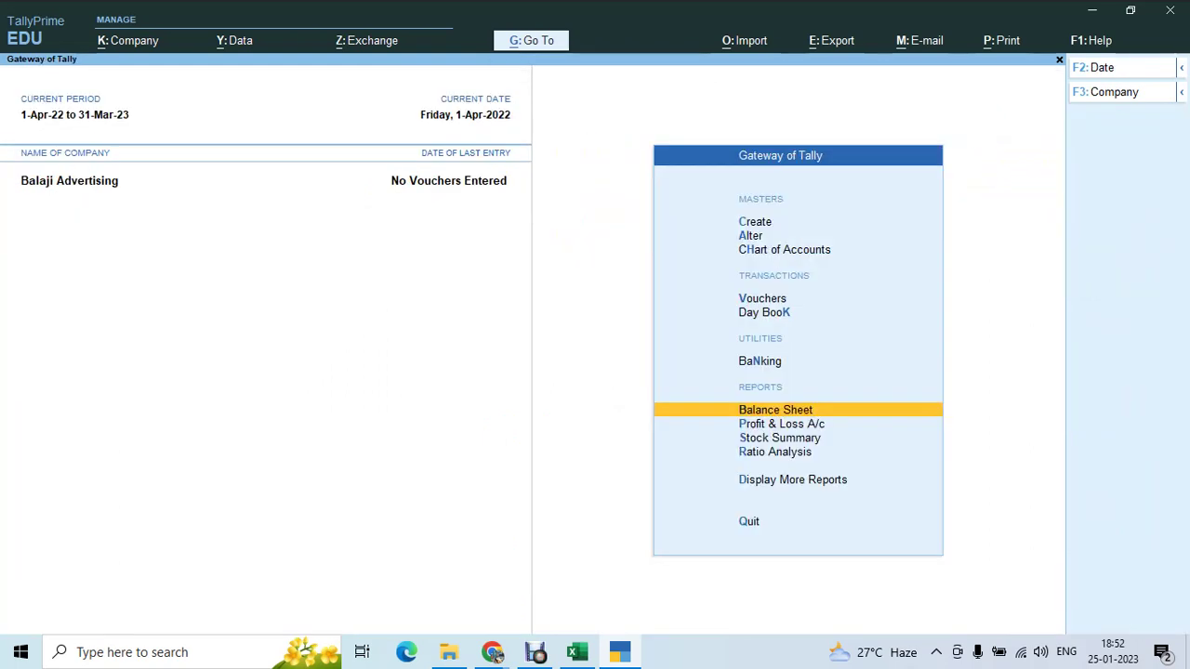
pyautogui.press('Return')
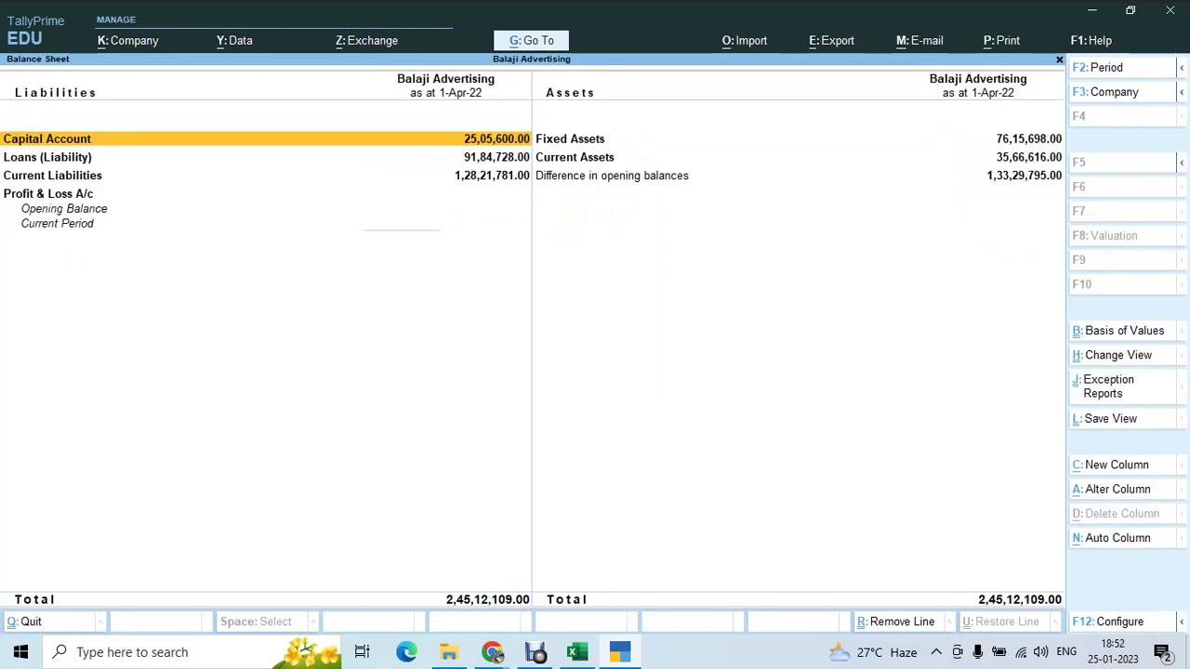
pyautogui.hotkey('alt', 'F5')
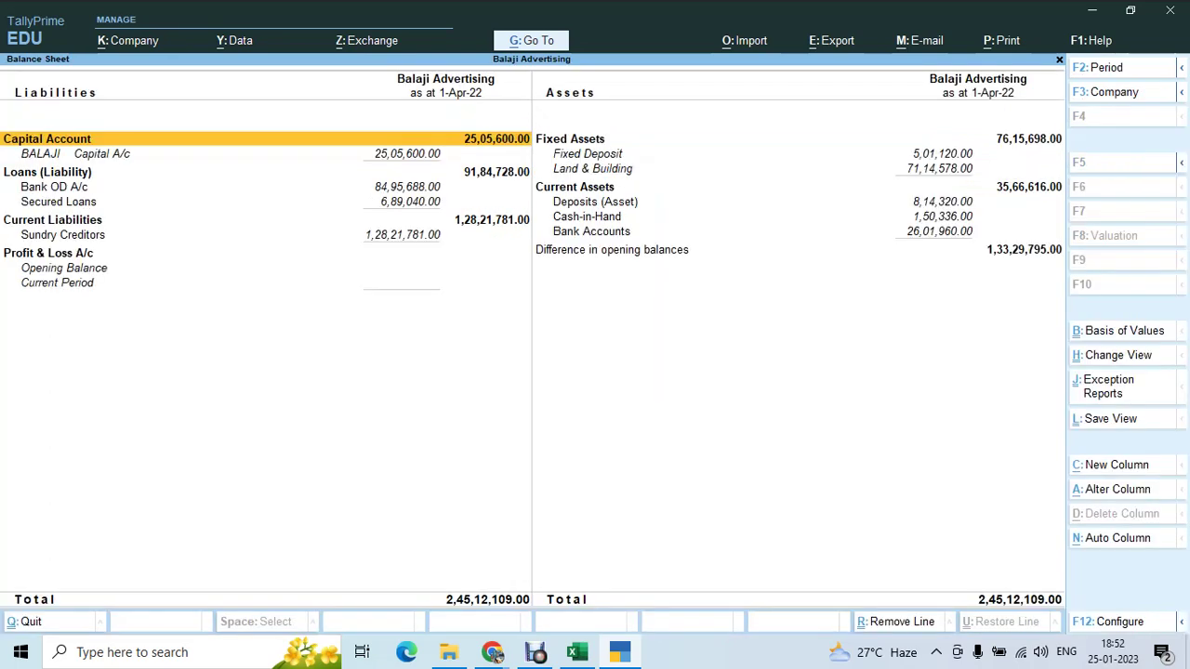
pyautogui.press('Right')
pyautogui.press('Down')
pyautogui.press('Down')
pyautogui.press('Down')
pyautogui.press('Down')
pyautogui.press('Down')
pyautogui.press('Down')
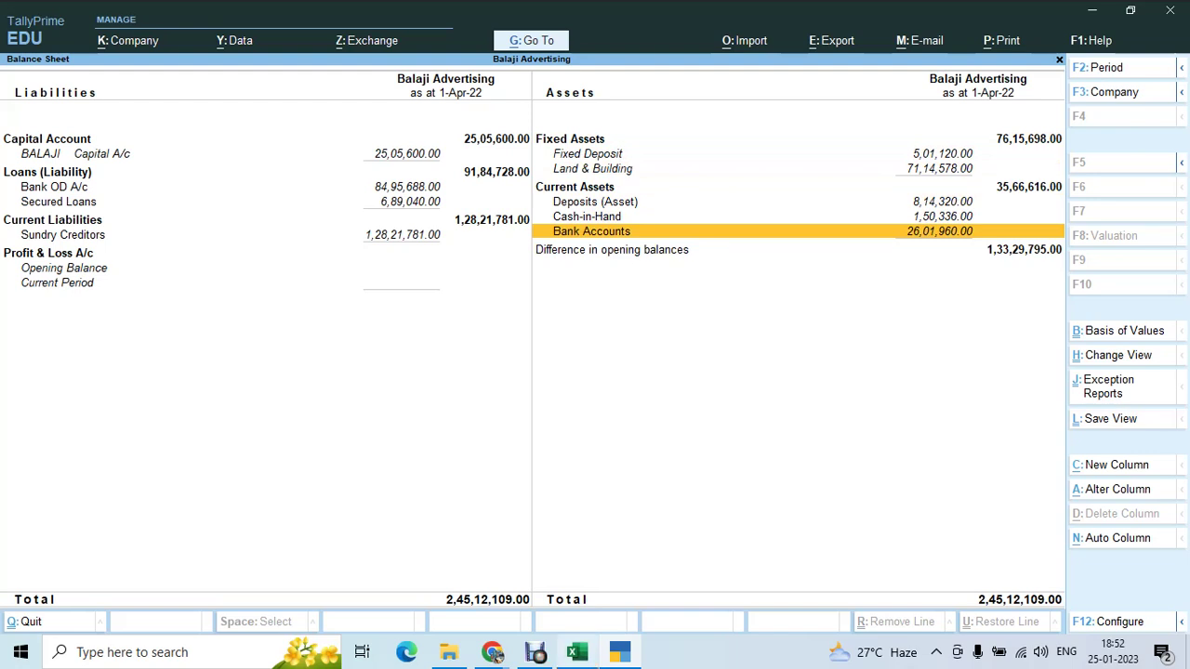
# - Select Excel cells E20:E39 to confirm the sundry debtors total 13329795, then return to TallyPrime
pyautogui.moveTo(576, 654)
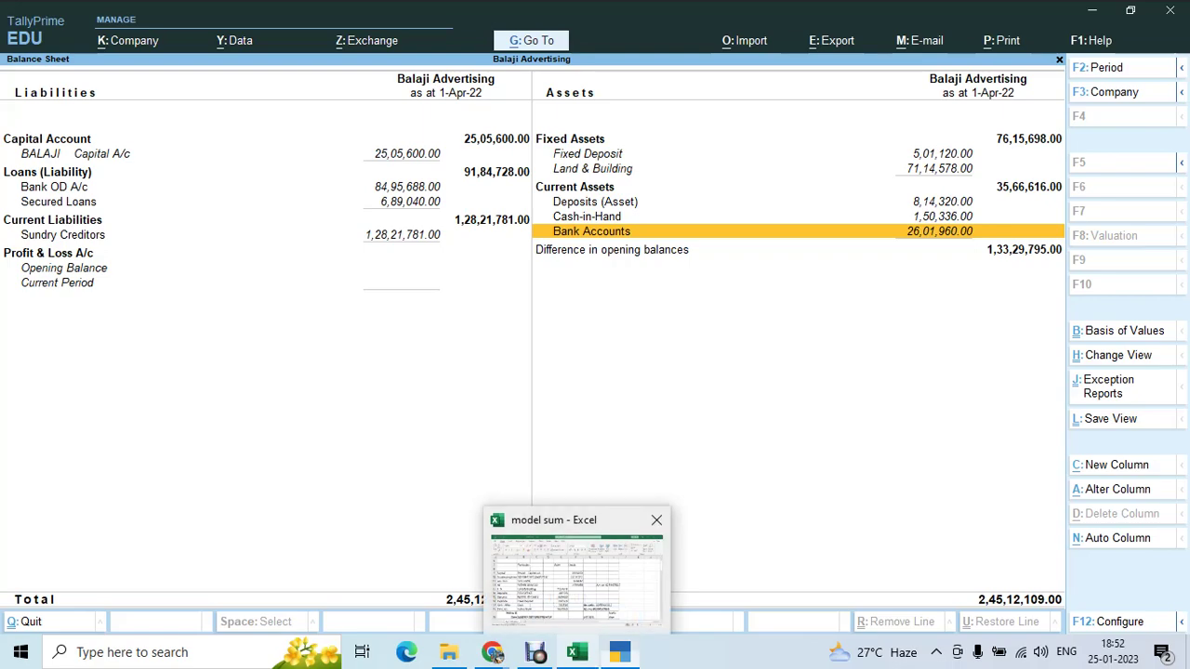
pyautogui.click(576, 571)
pyautogui.scroll(-2, 595, 372)
pyautogui.scroll(-2, 595, 372)
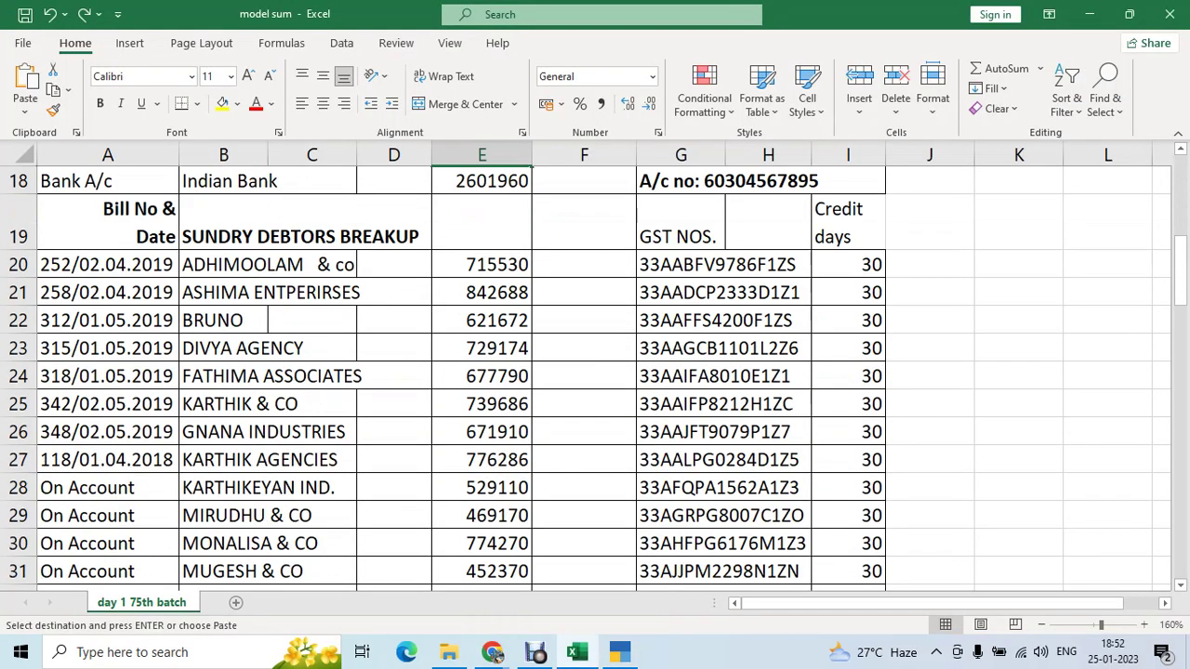
pyautogui.moveTo(482, 264); pyautogui.dragTo(540, 539)
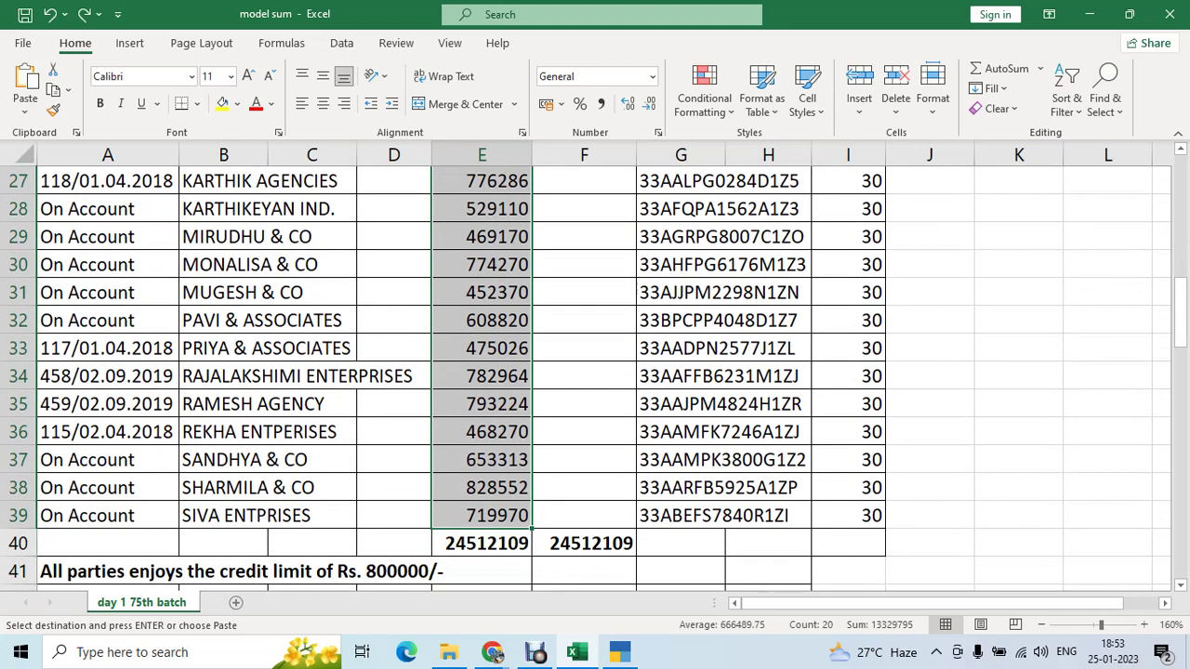
pyautogui.click(818, 603)
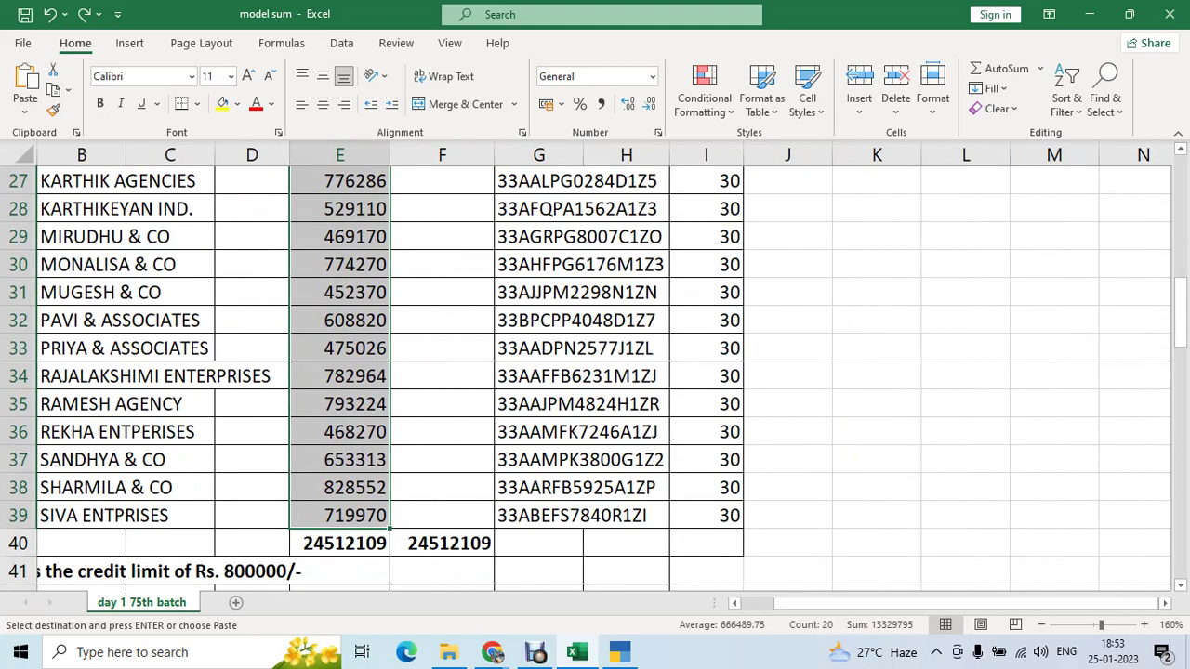
pyautogui.moveTo(620, 653)
pyautogui.click(620, 572)
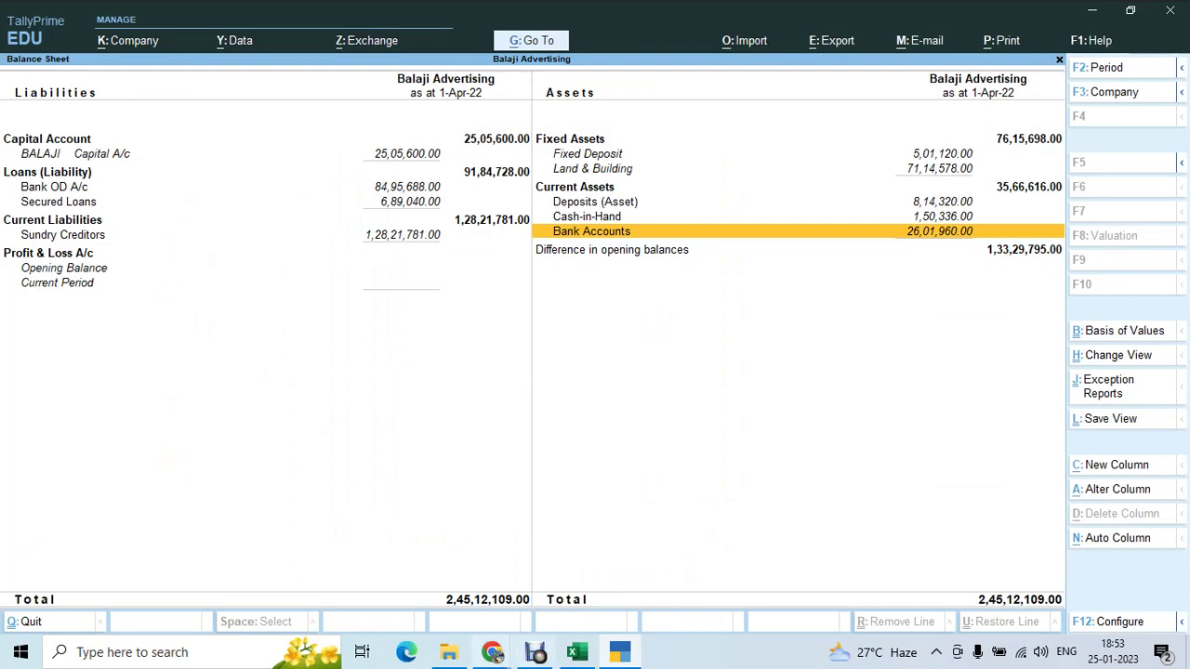
# - Bring the Google Meet class window in front of TallyPrime
pyautogui.moveTo(492, 651)
pyautogui.click(390, 595)
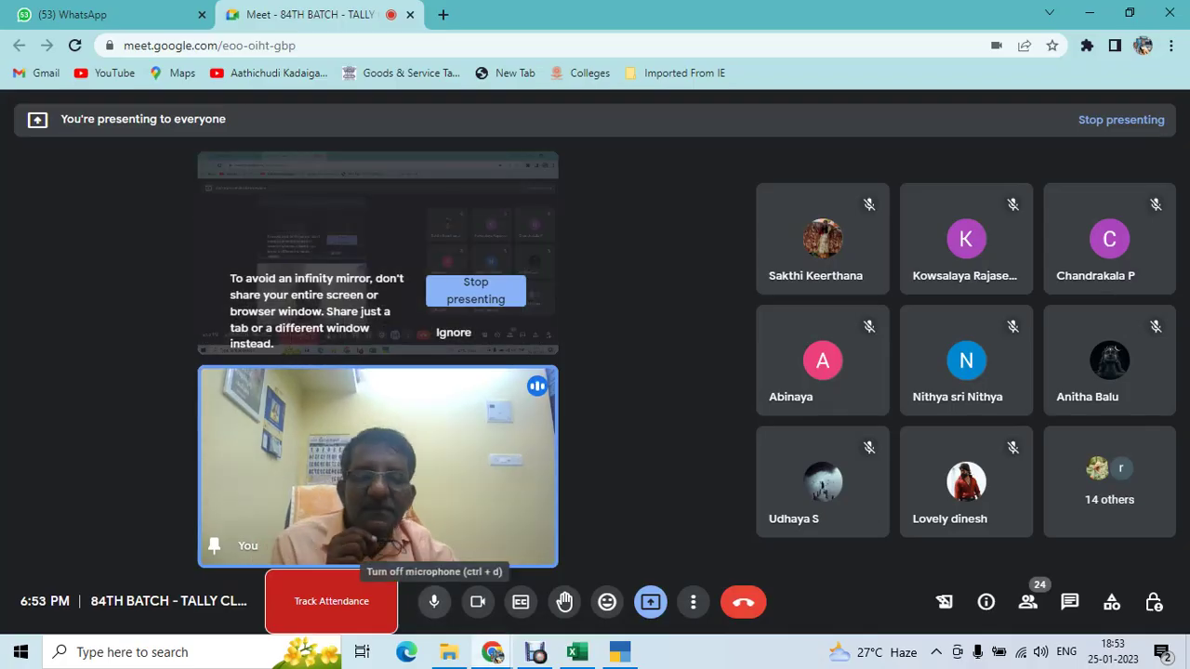